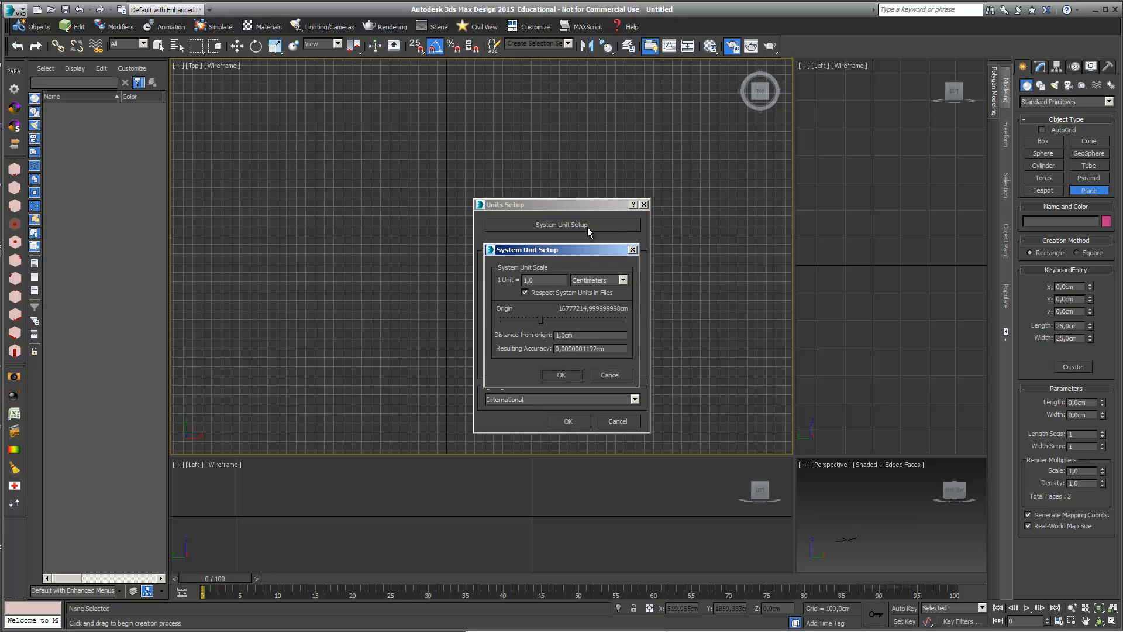
Step: Cancel out of the system unit and display unit settings
click(611, 375)
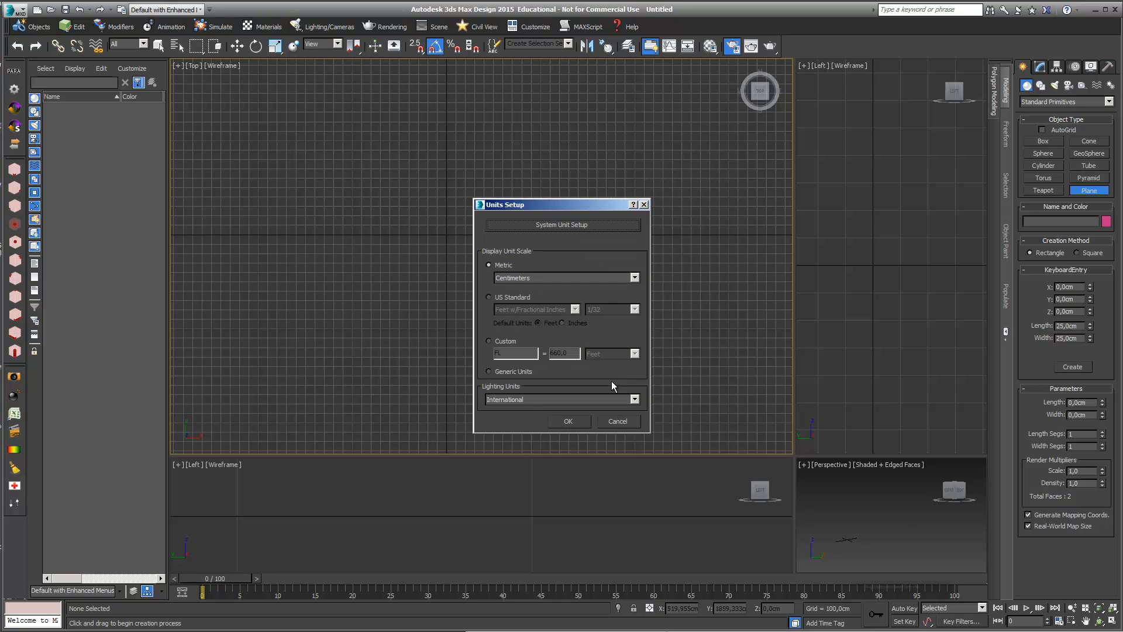
click(614, 421)
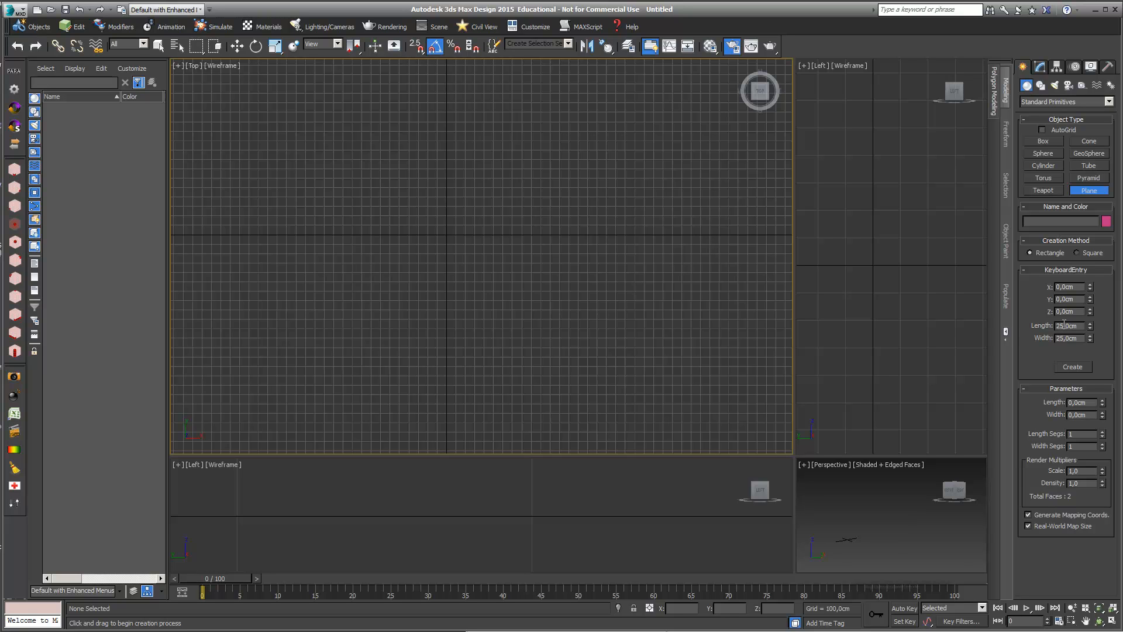
Step: Create a plane at the origin with a length of 1000 cm and a width of 1500 cm
double_click(1063, 324)
text(1000)
double_click(1064, 338)
text(1500)
click(1073, 367)
middle_drag(494, 208, 506, 220)
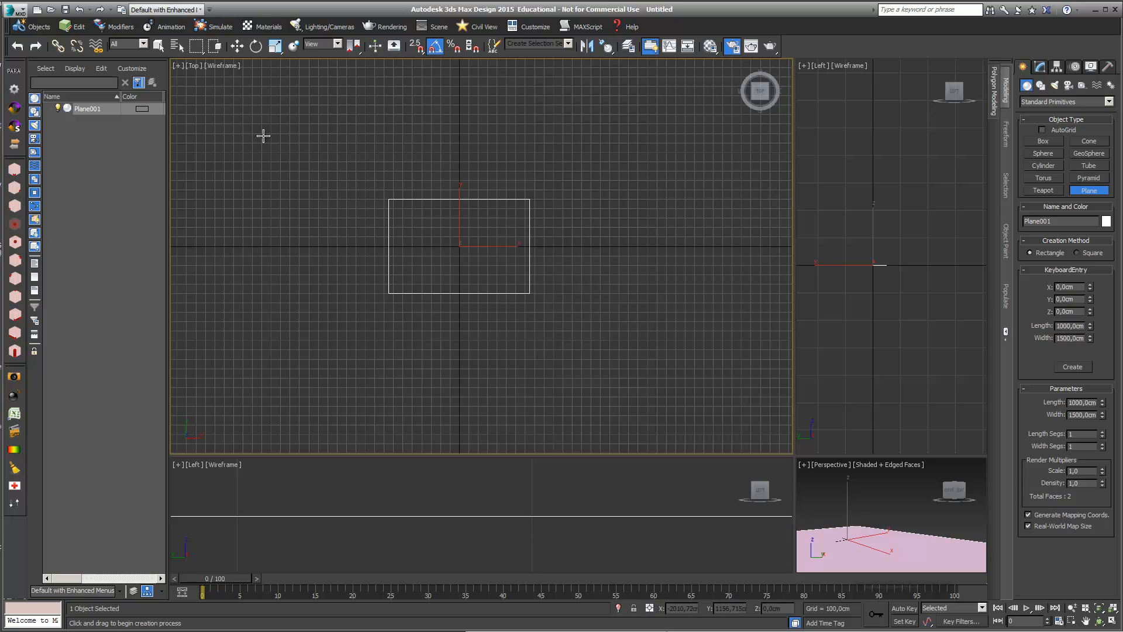
Step: Display the Top view shaded with edged faces and hide its grid
key(F3)
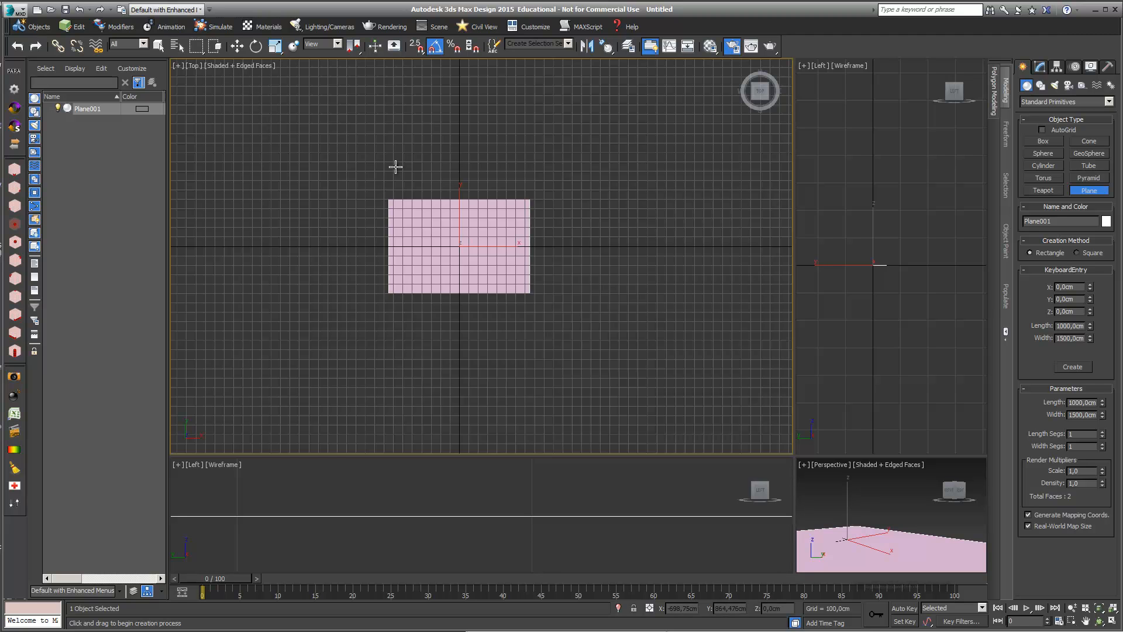
key(g)
scroll(479, 228, up, 4)
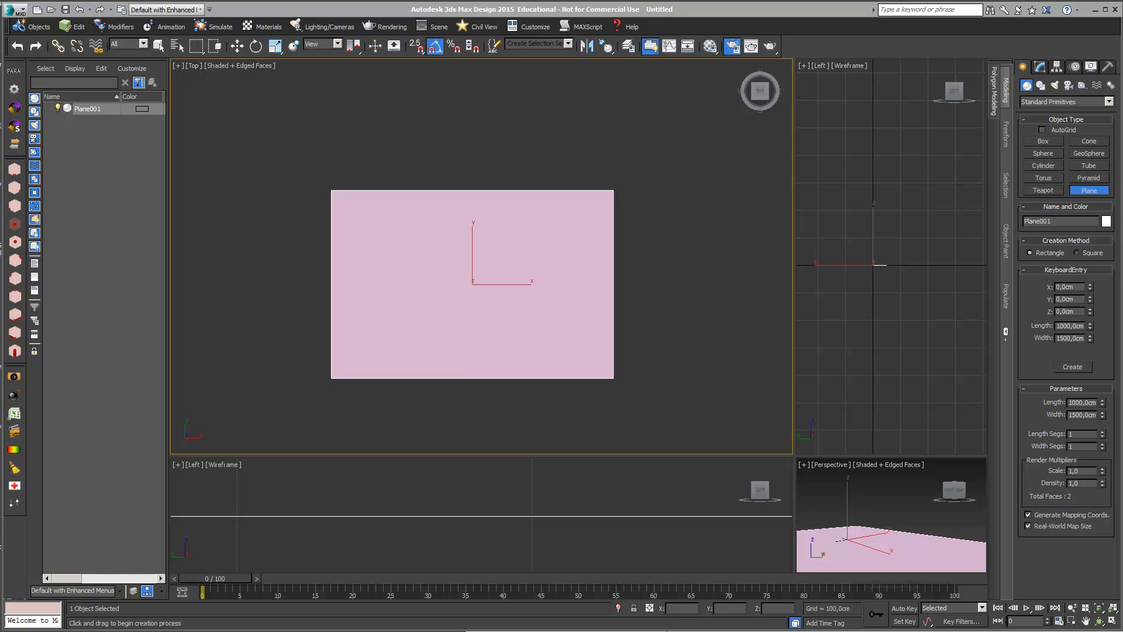
Step: Rename the plane as Floor
click(1041, 66)
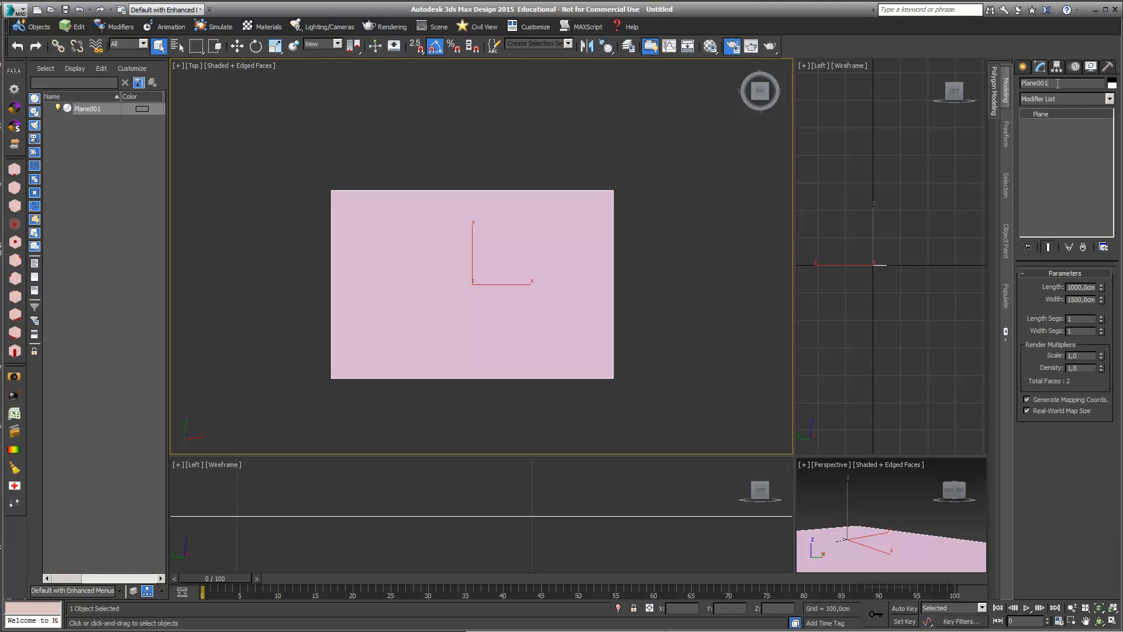
mouse_move(996, 88)
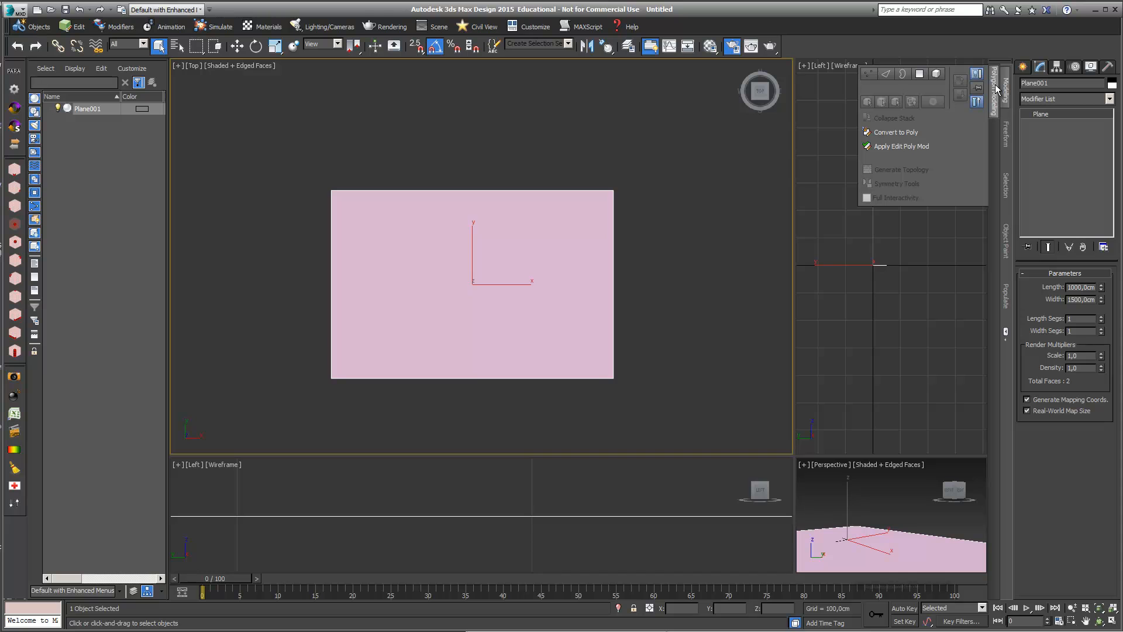
click(1070, 86)
drag(1069, 86, 1006, 87)
key(BackSpace)
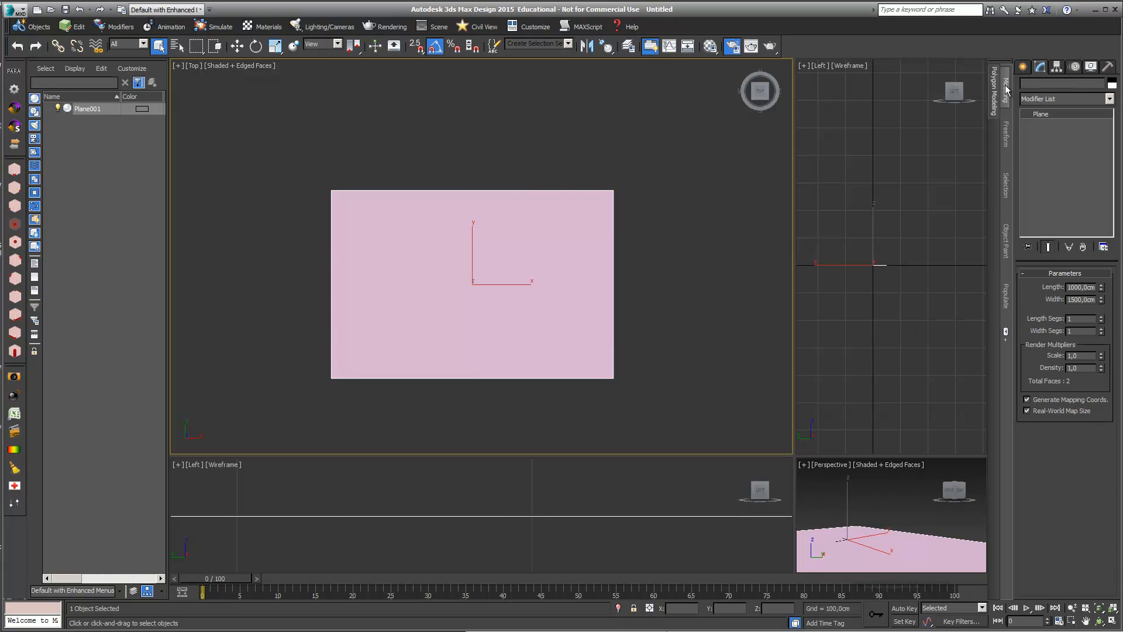
key(Return)
Step: Switch to creating spline shapes and enable 2.5D snapping with Vertex as the snap target
click(1025, 68)
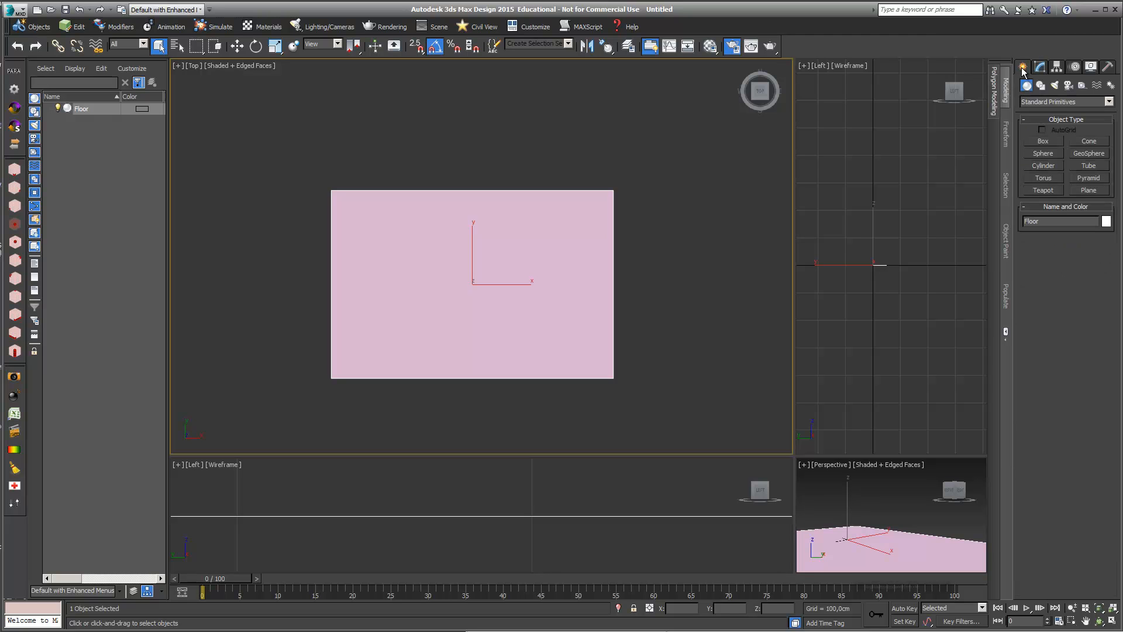
click(1042, 86)
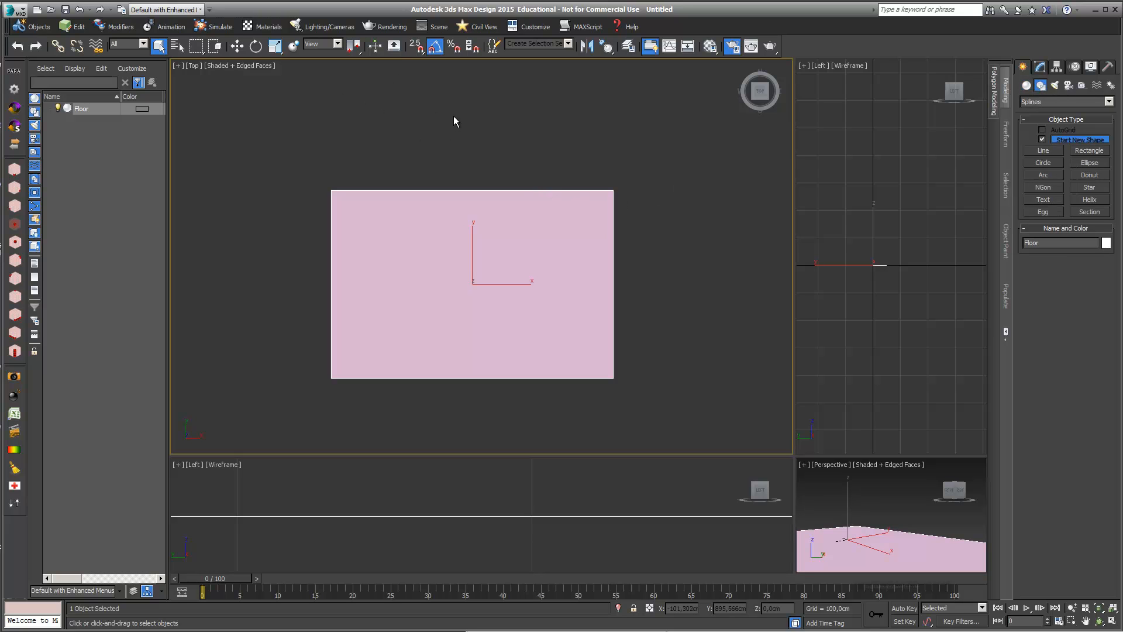
right_click(416, 47)
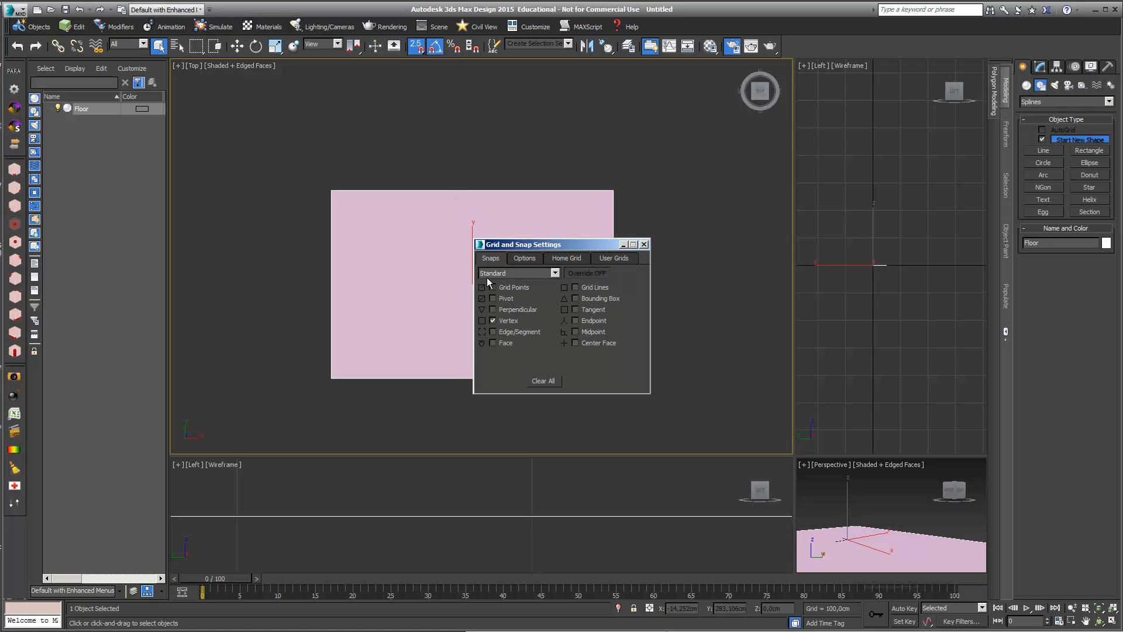
click(644, 245)
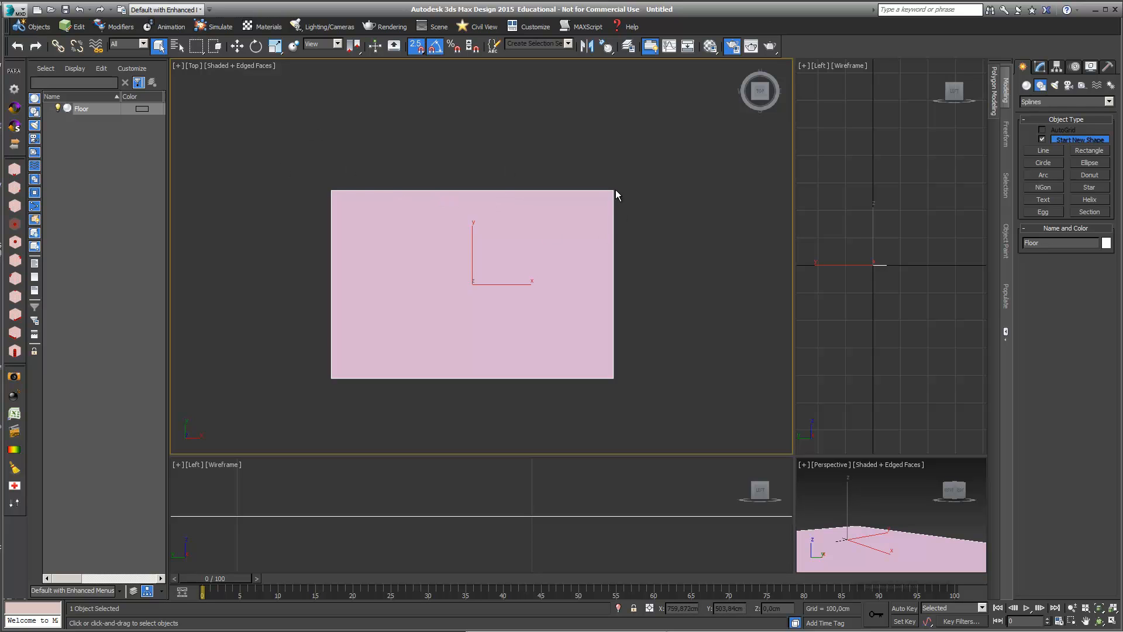
Step: Draw a line snapped to the floor's four corners along three sides, leaving the right side open
click(1037, 149)
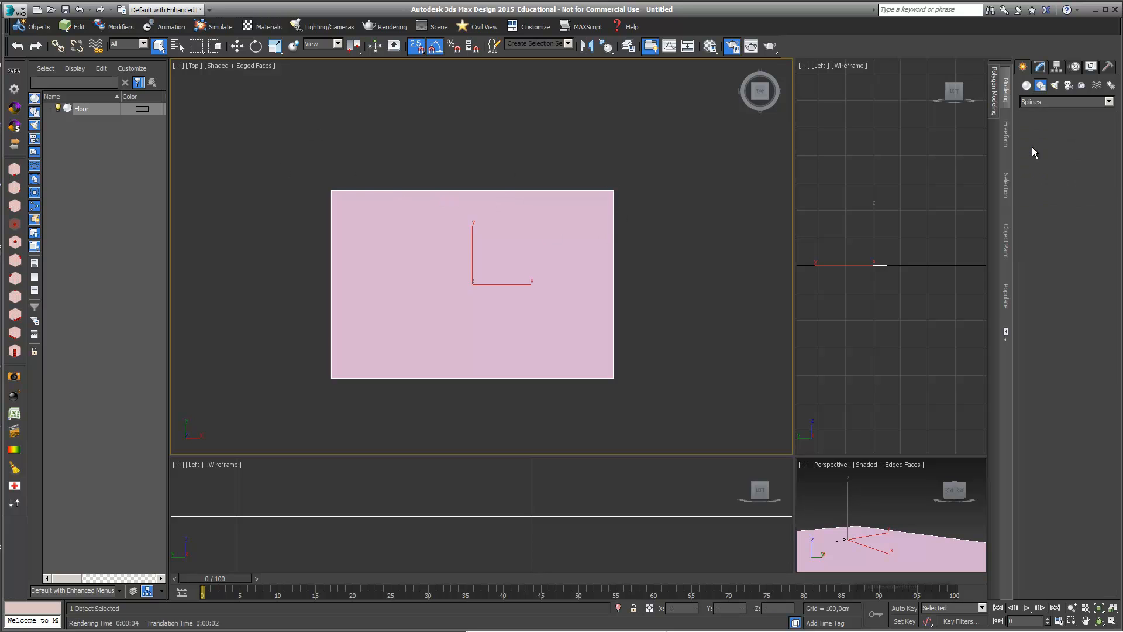
click(613, 190)
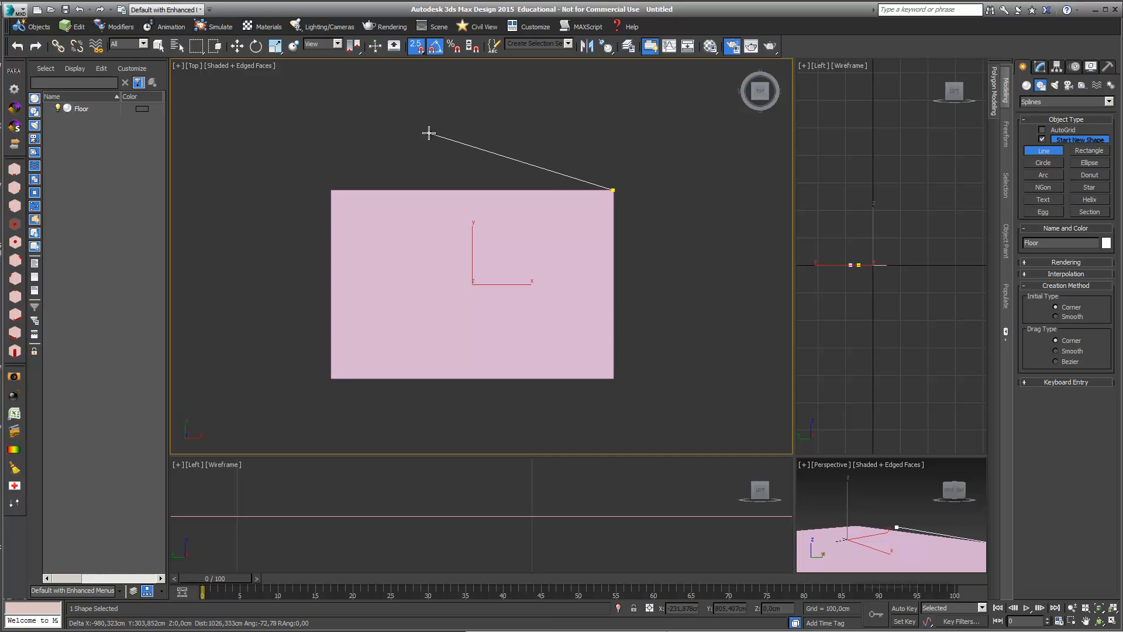
click(328, 188)
click(331, 377)
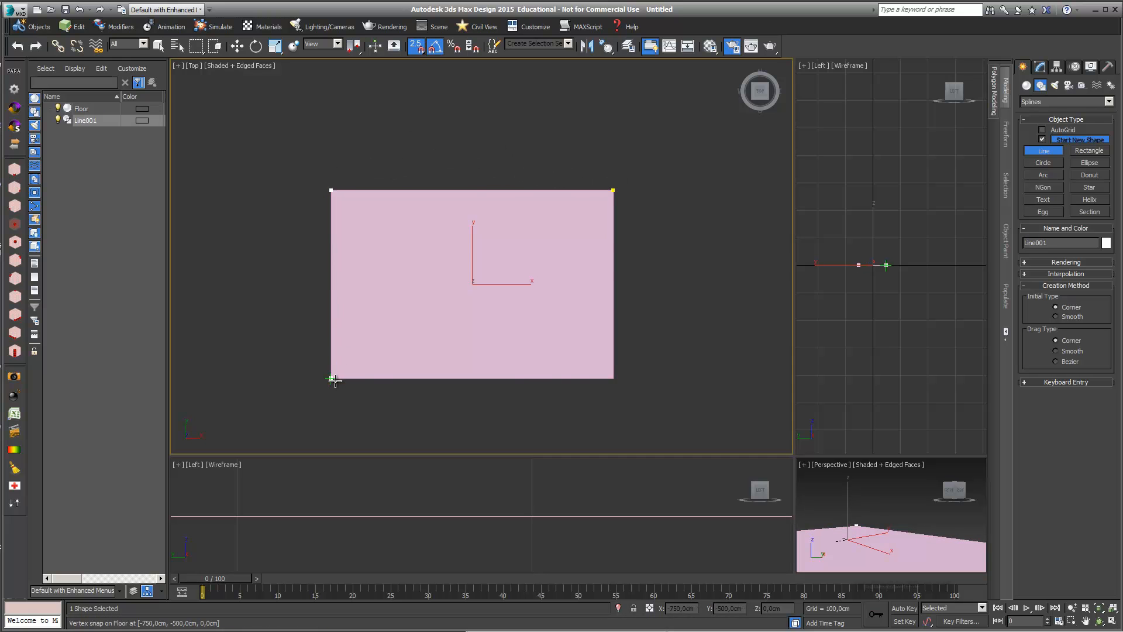
click(614, 379)
right_click(615, 378)
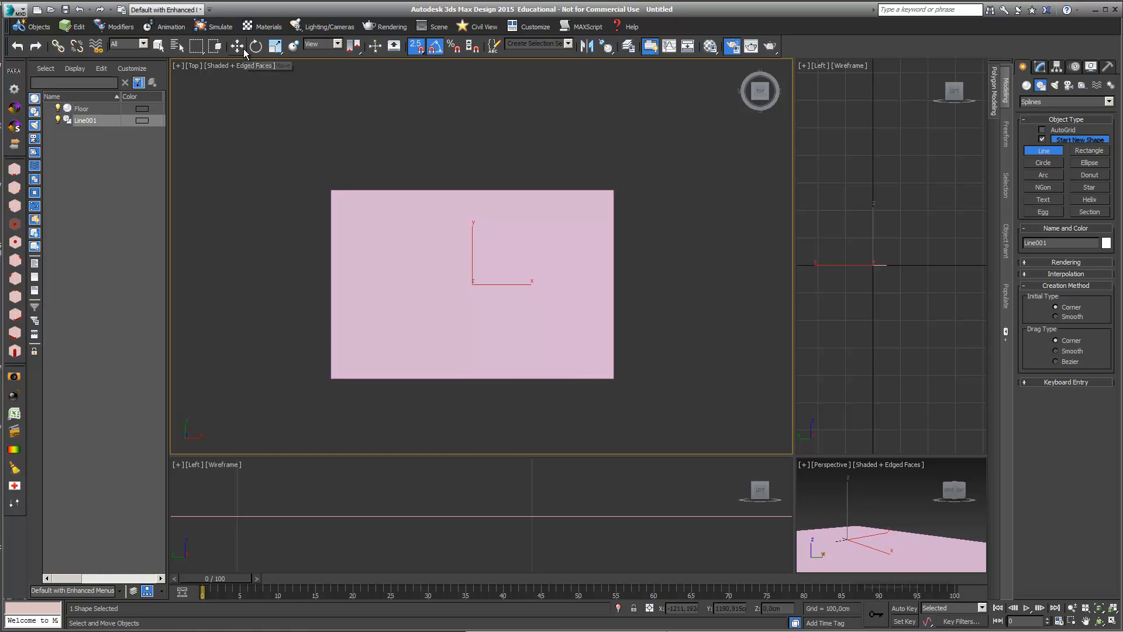
Step: Display the Top view in wireframe and delete the line drawn around the floor
key(w)
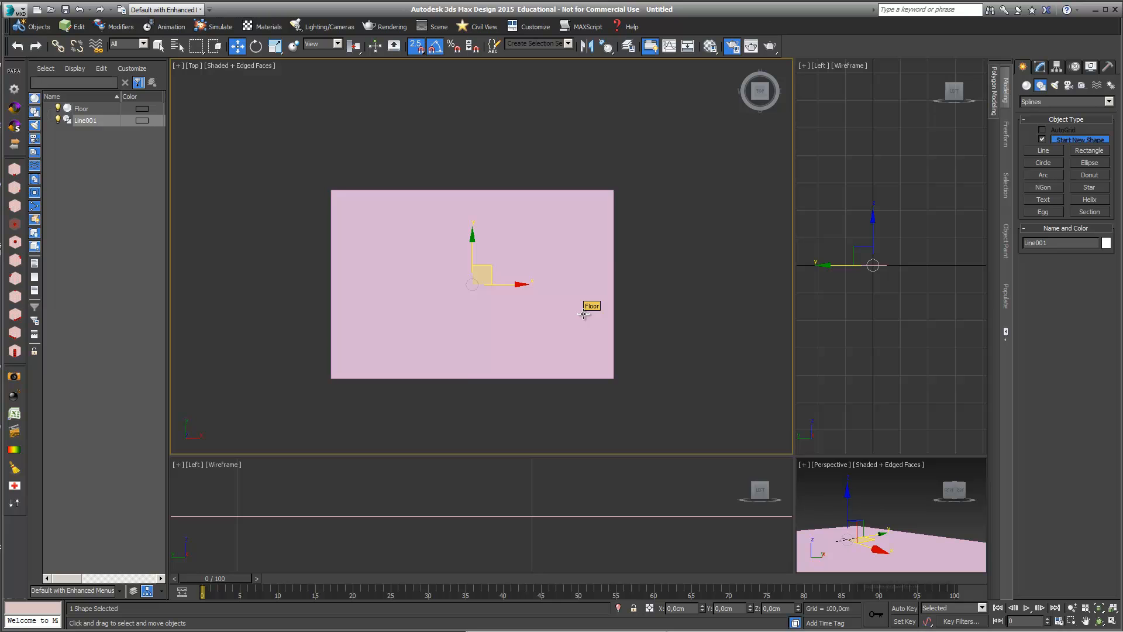
key(F3)
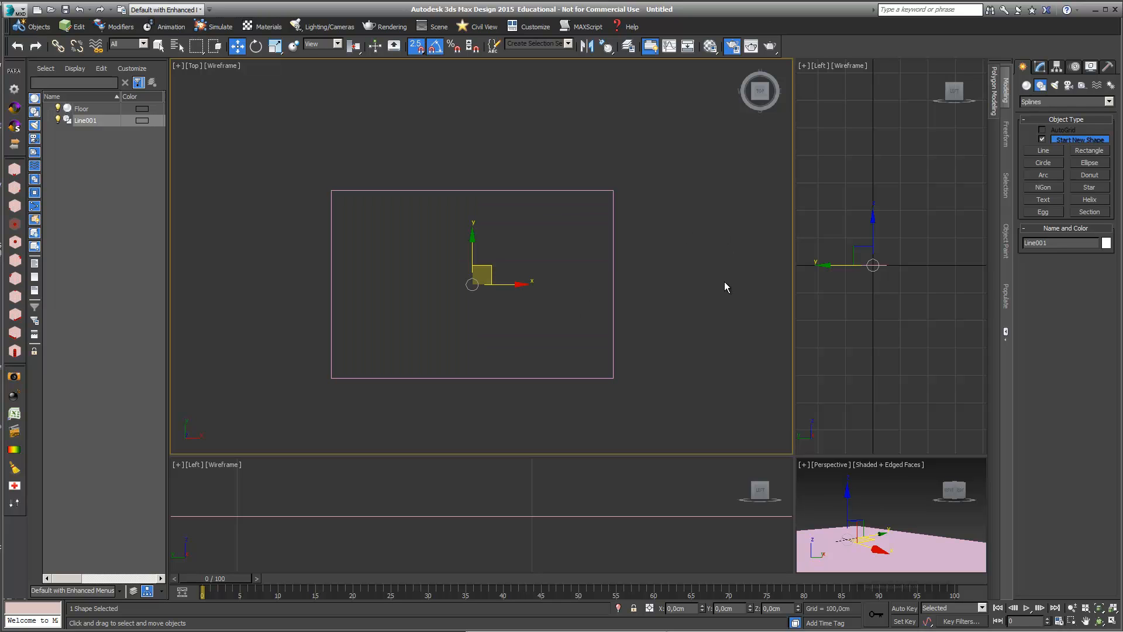
key(Delete)
Step: Draw an open wall line around the floor from its upper-right corner, stepping inward at about X 34, Y -272 cm and ending on the right edge
click(1044, 150)
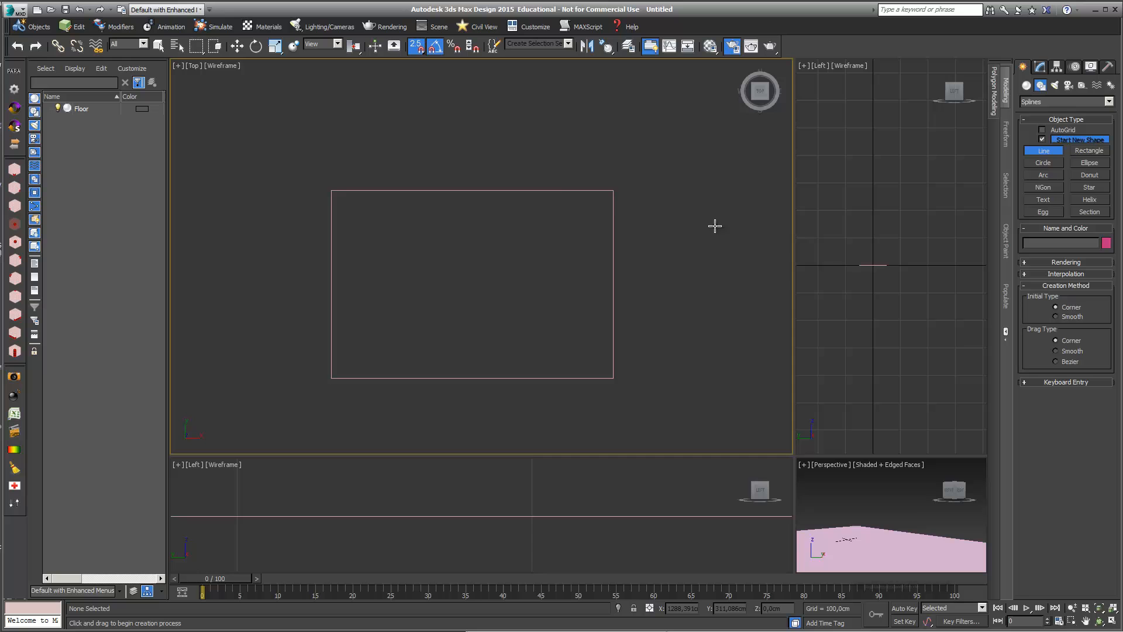
click(611, 190)
click(331, 190)
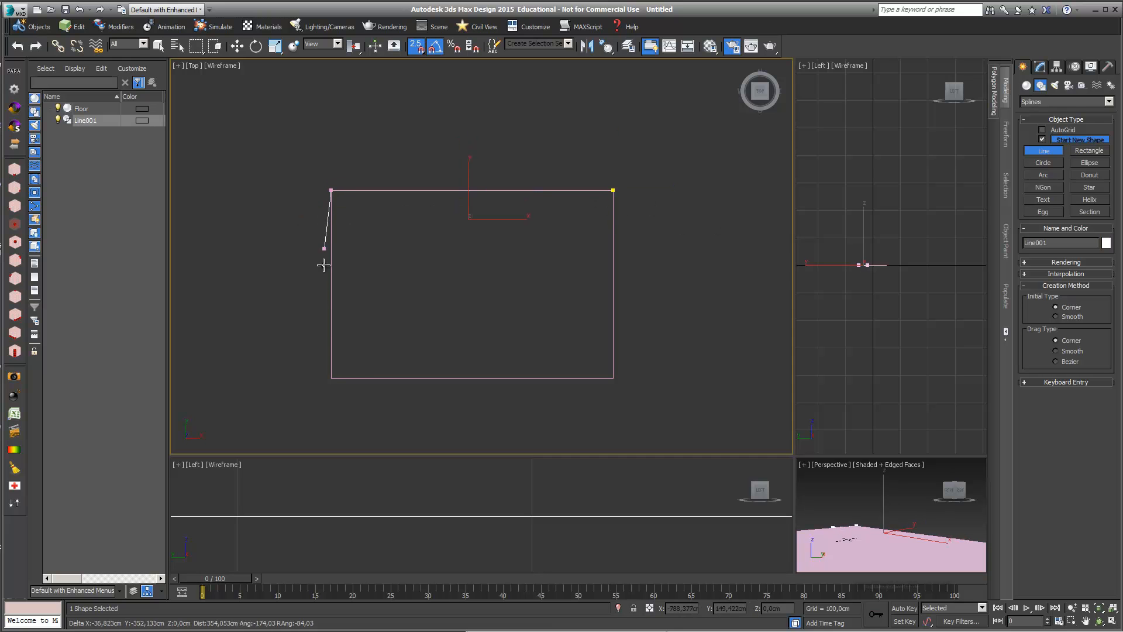
click(331, 374)
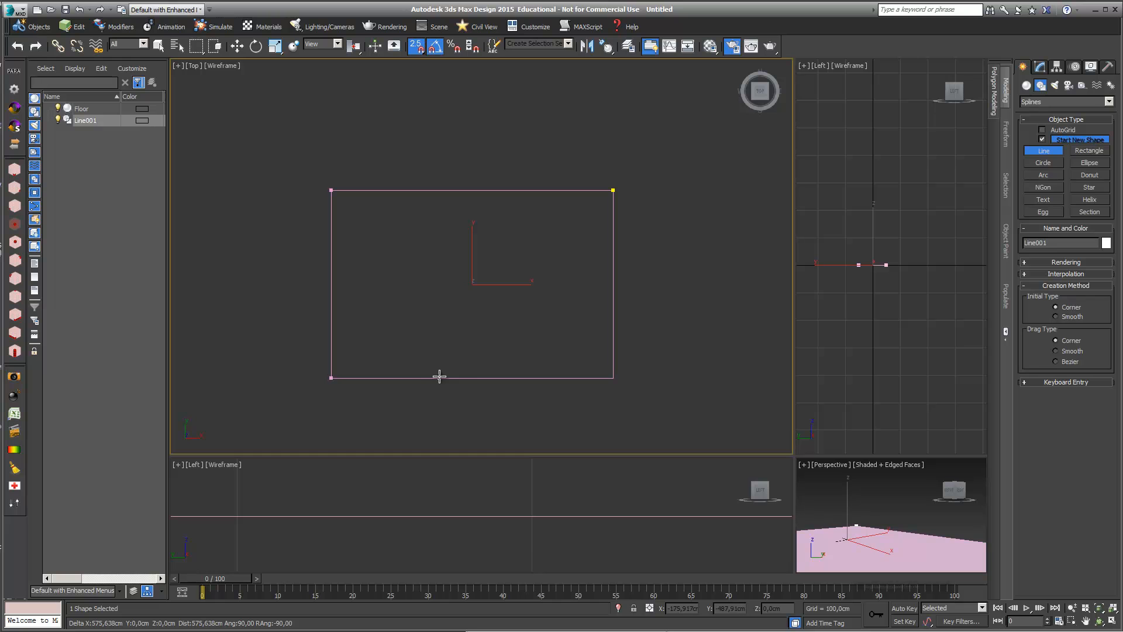
click(478, 376)
click(478, 335)
click(613, 335)
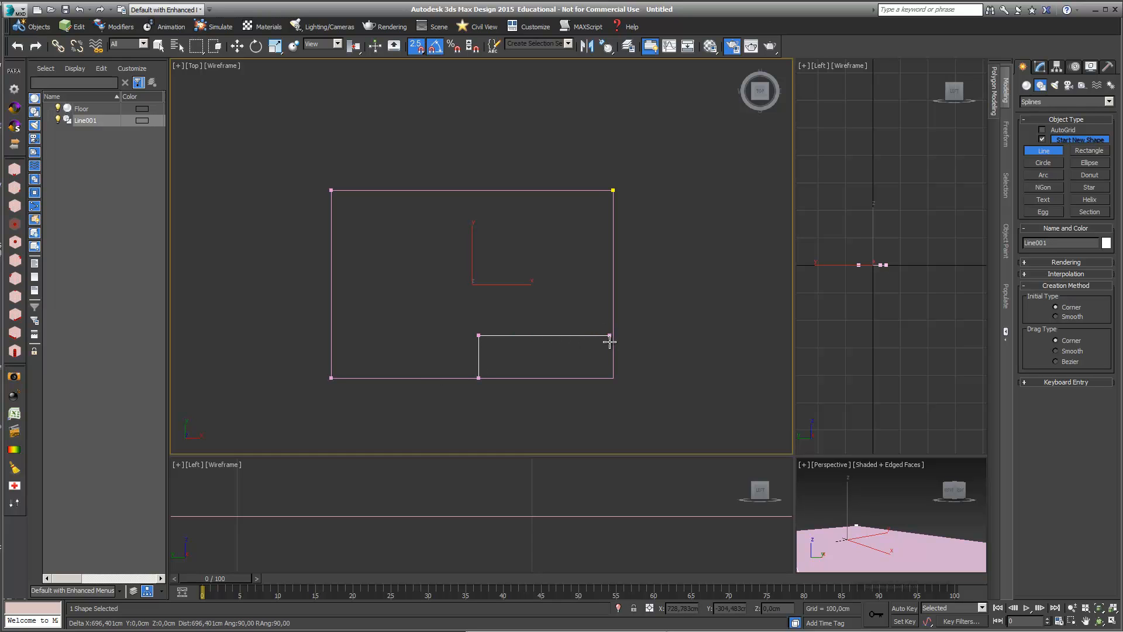
click(613, 378)
right_click(614, 378)
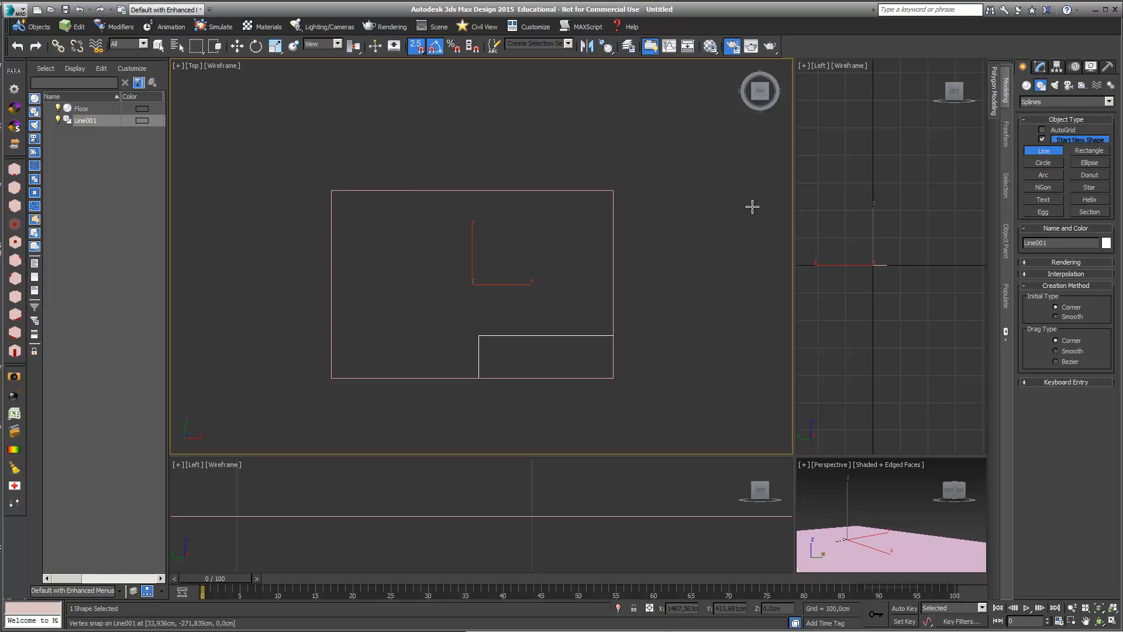
Step: Apply an Extrude modifier to the wall line with an amount of 300 cm
click(237, 46)
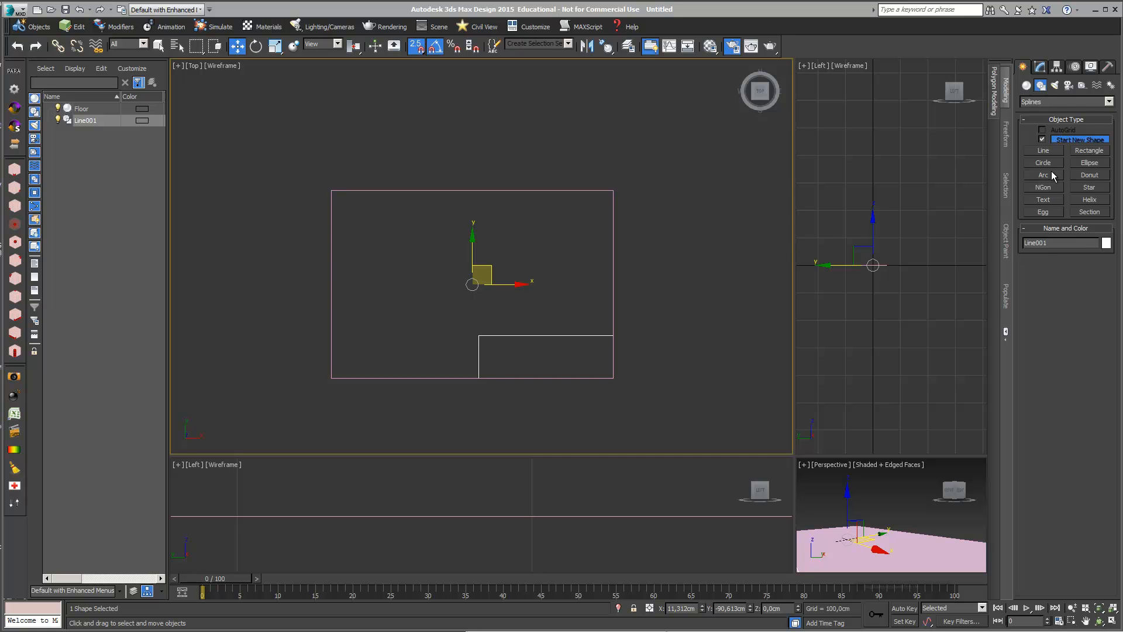
click(1039, 66)
click(1109, 98)
scroll(1115, 138, down, 2)
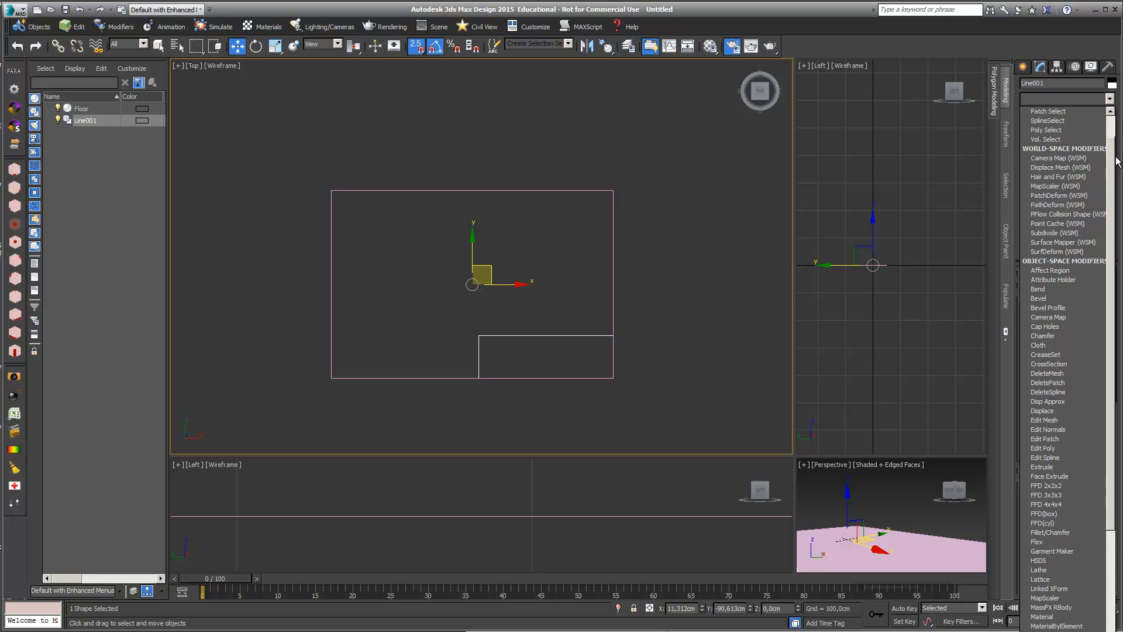
click(1053, 467)
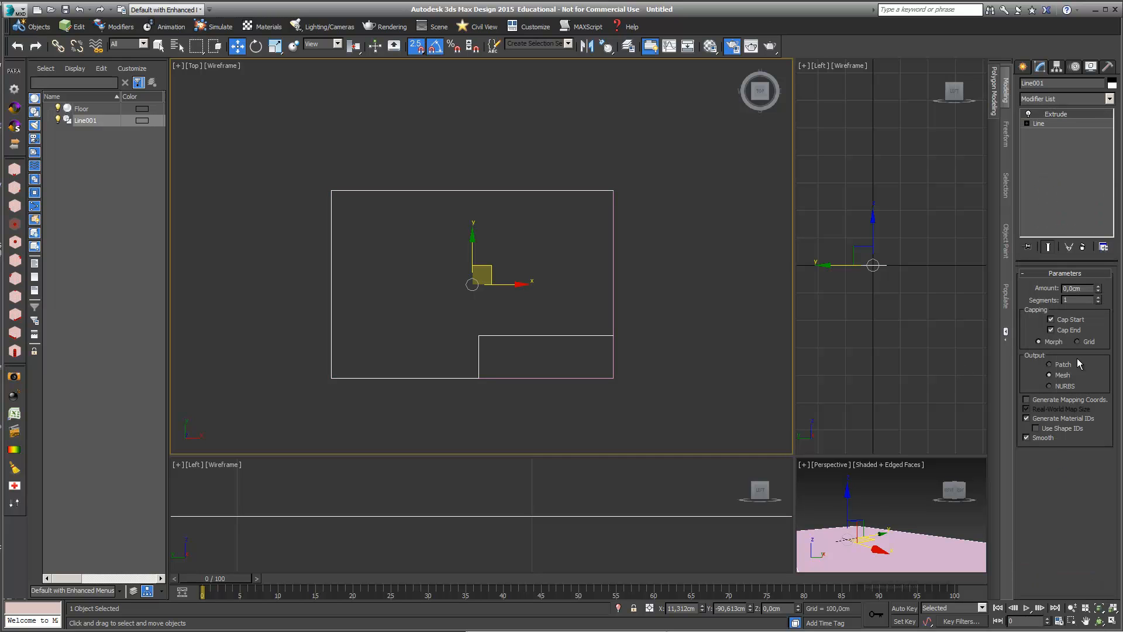
drag(1087, 289, 1062, 288)
text(300)
key(Return)
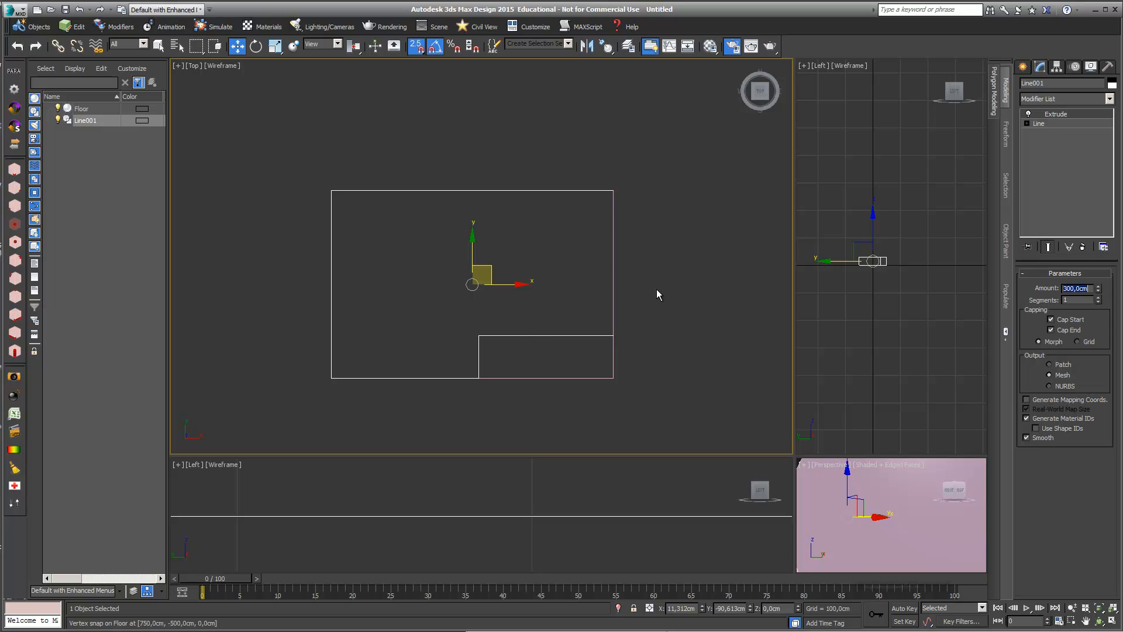
Step: Add a Shell modifier to the extruded walls to give them thickness
click(1110, 99)
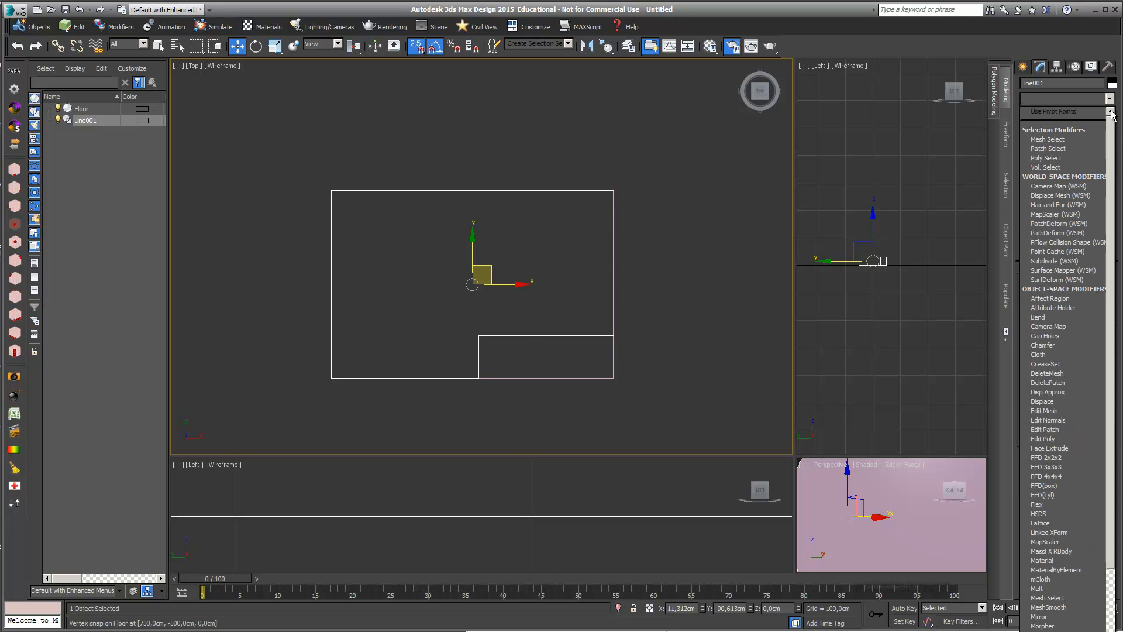
scroll(1108, 218, down, 4)
scroll(1110, 219, down, 8)
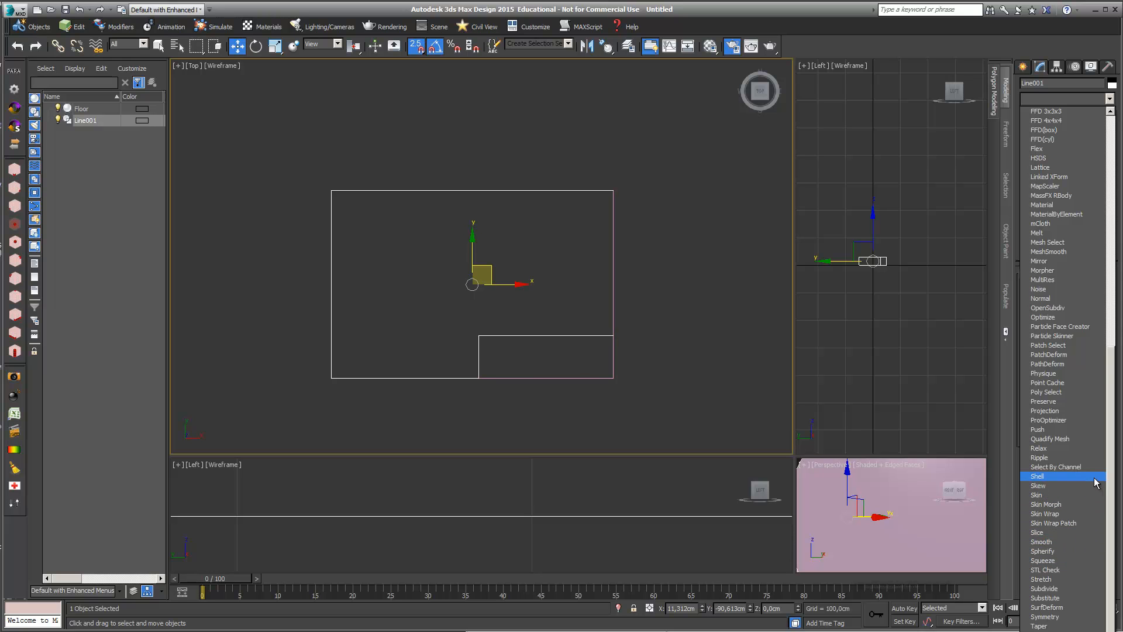
click(1096, 477)
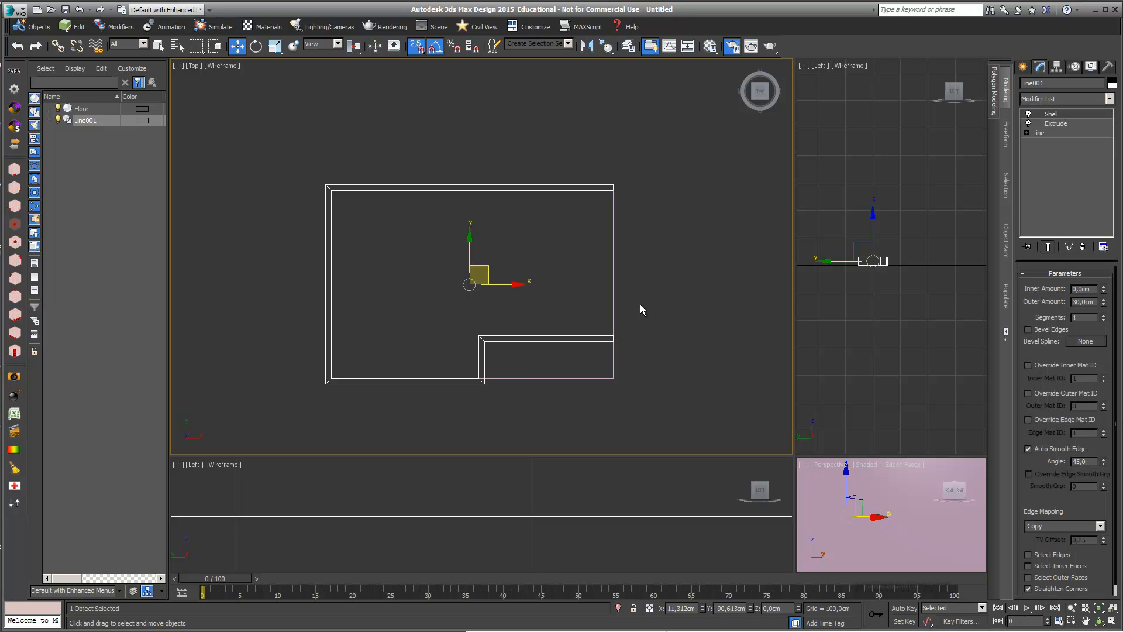
middle_drag(501, 295, 507, 252)
scroll(484, 241, up, 3)
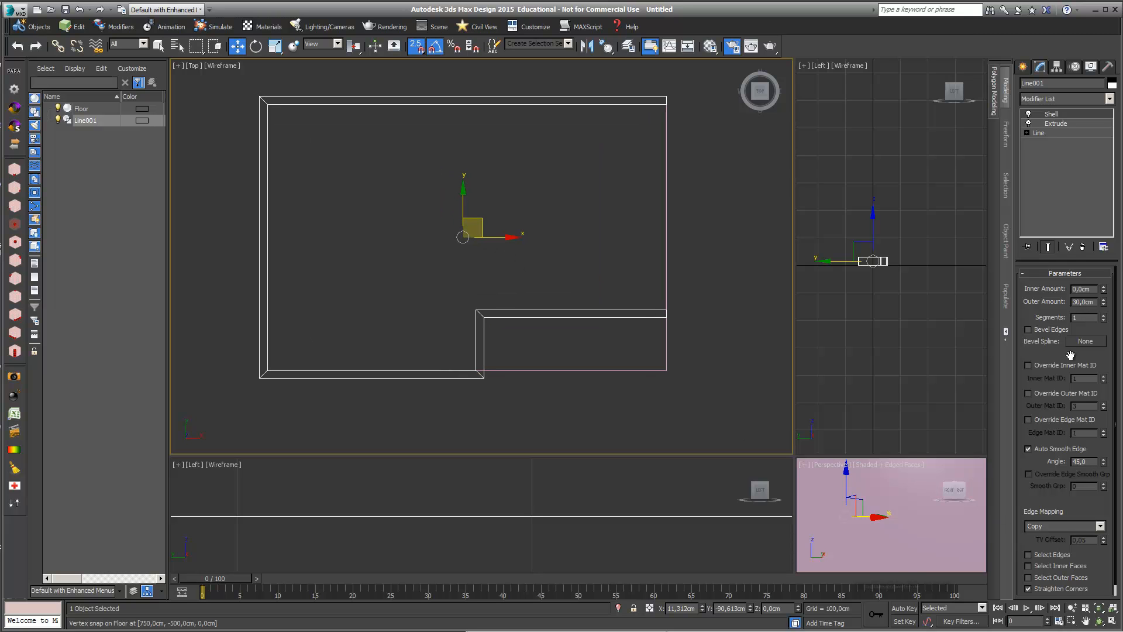
Step: Compare the wall corners with the Shell's Straighten Corners option turned off and back on
drag(1071, 355, 1066, 293)
click(1028, 578)
click(1029, 578)
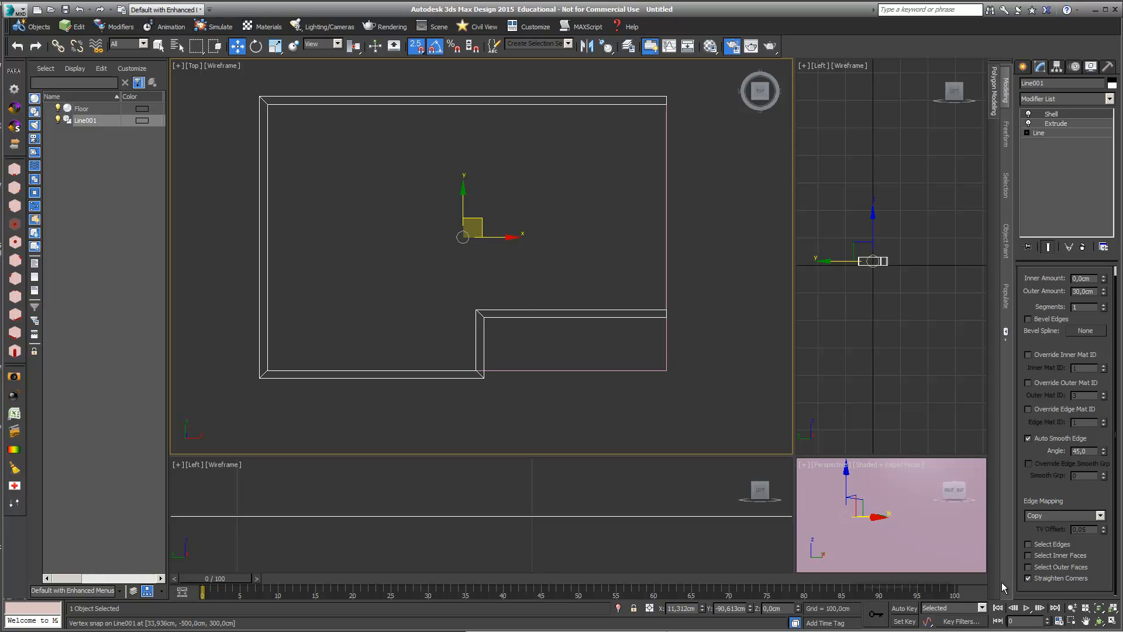
click(1029, 578)
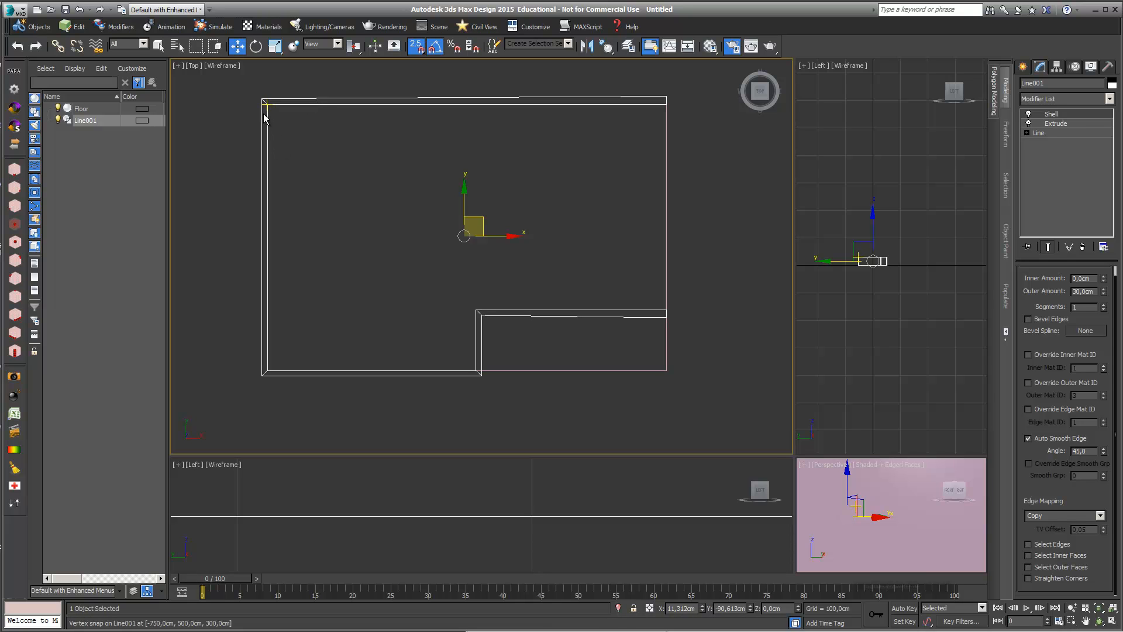
click(1028, 578)
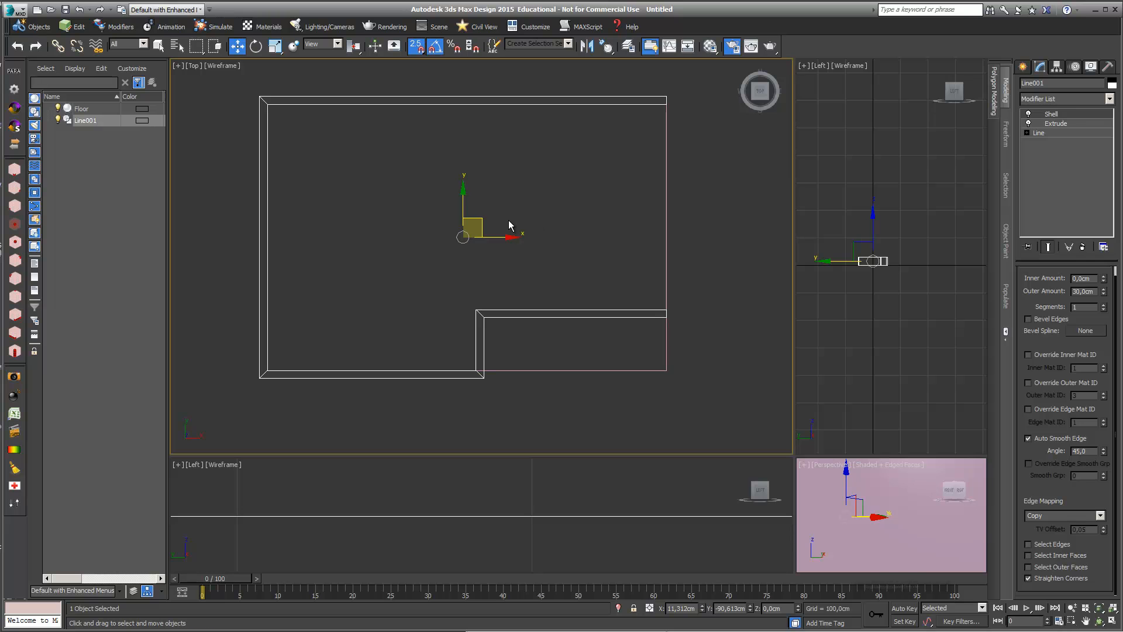
Step: Try the wall Shell with an outer amount of 0 cm and an inner amount of 30 cm
double_click(1082, 291)
text(0)
key(Return)
click(1074, 277)
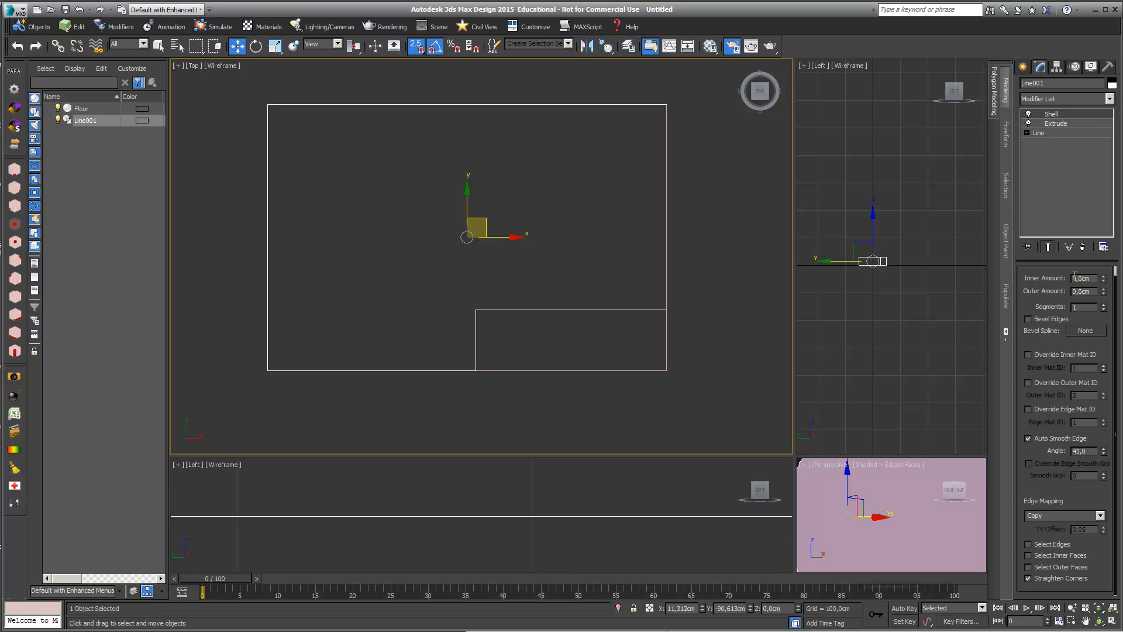
text(3)
key(Return)
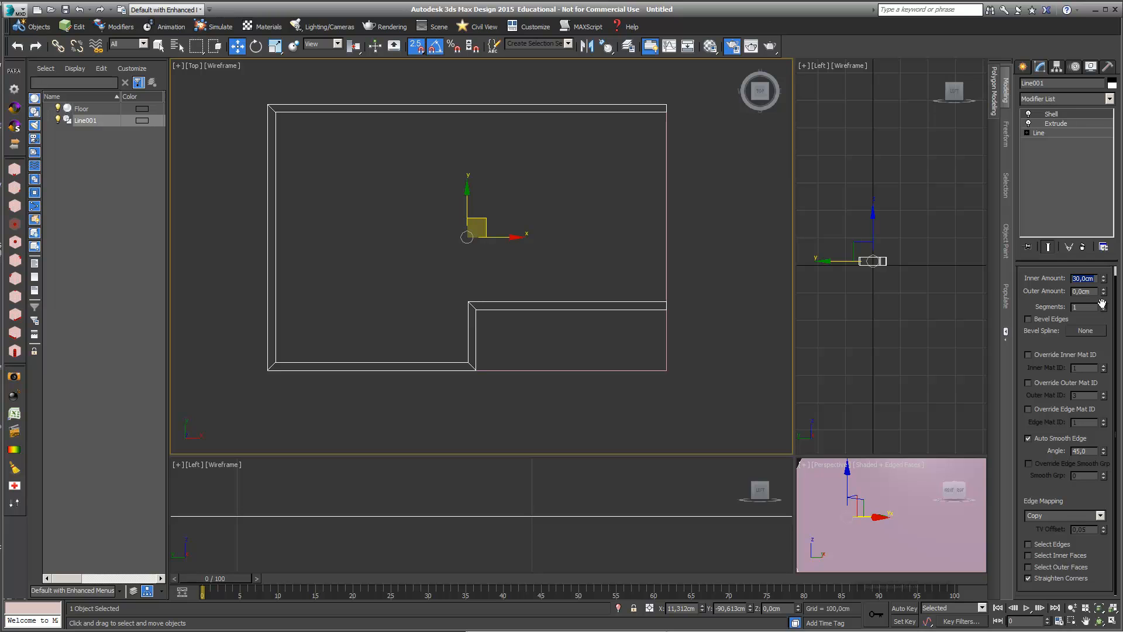
Step: Set the wall Shell's inner amount to 0 cm and its outer amount to 30 cm
text(0)
key(Return)
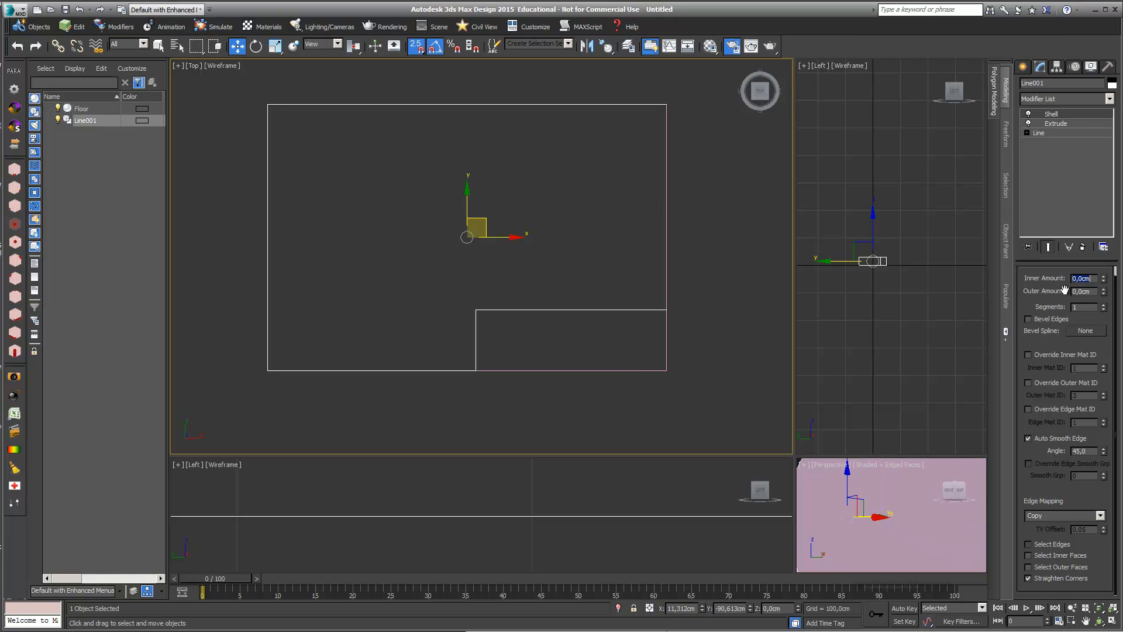
click(1074, 292)
text(3)
key(Return)
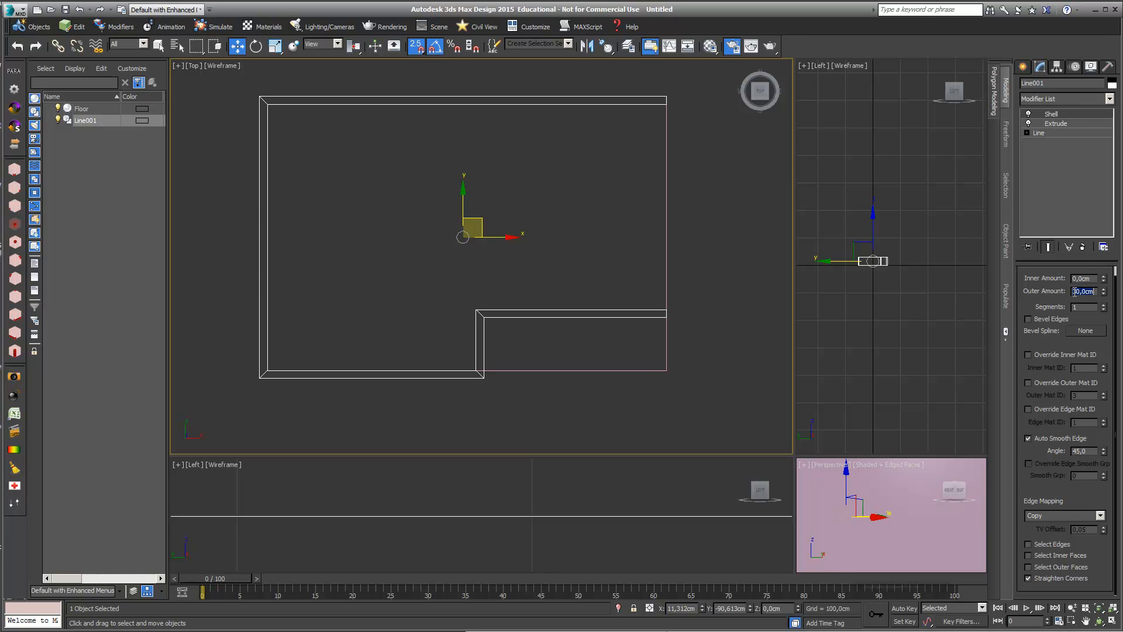
Step: Rename the shelled walls object as Wall
click(1023, 83)
key(BackSpace)
key(Return)
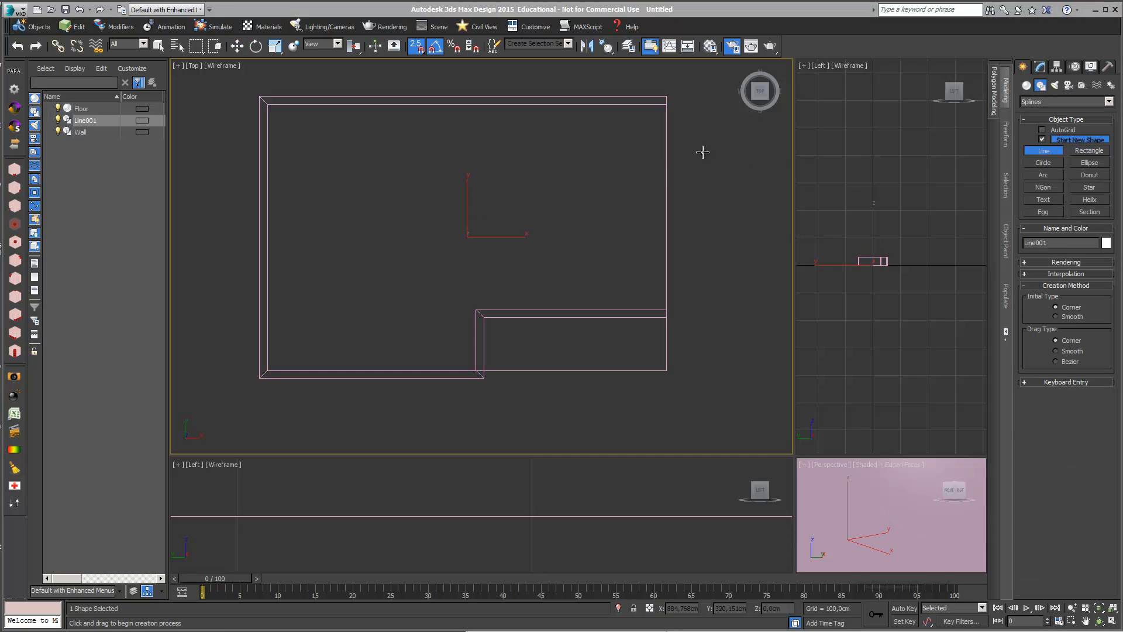
Step: Draw a closed line in the Top view snapped to the walls' outer corners, following the inward notch and the open right edge
click(670, 94)
click(260, 97)
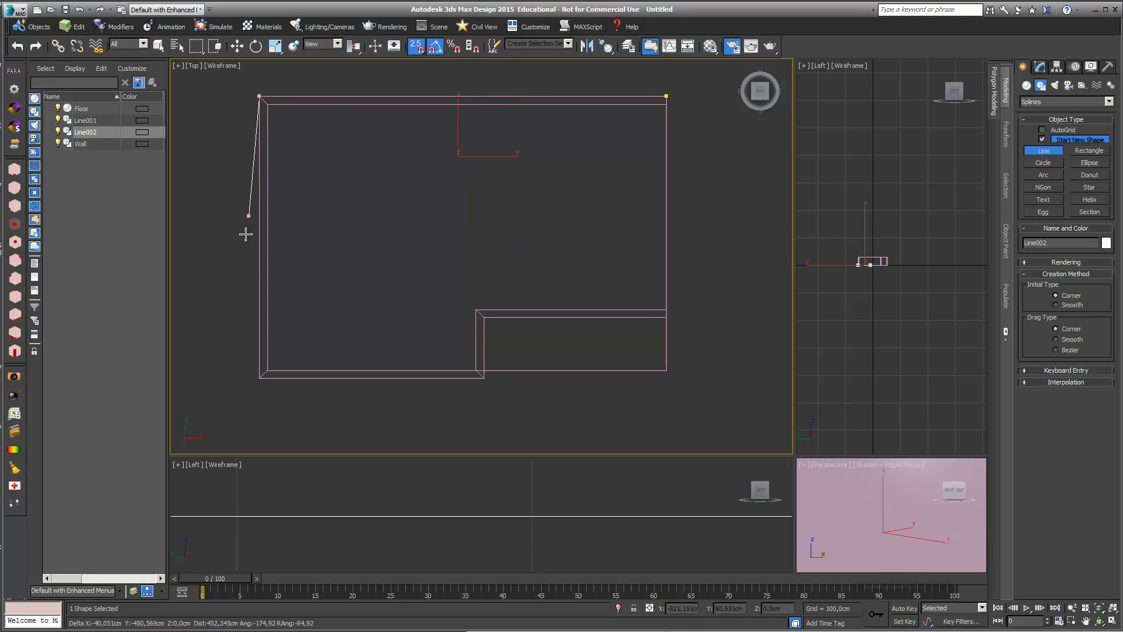
click(259, 378)
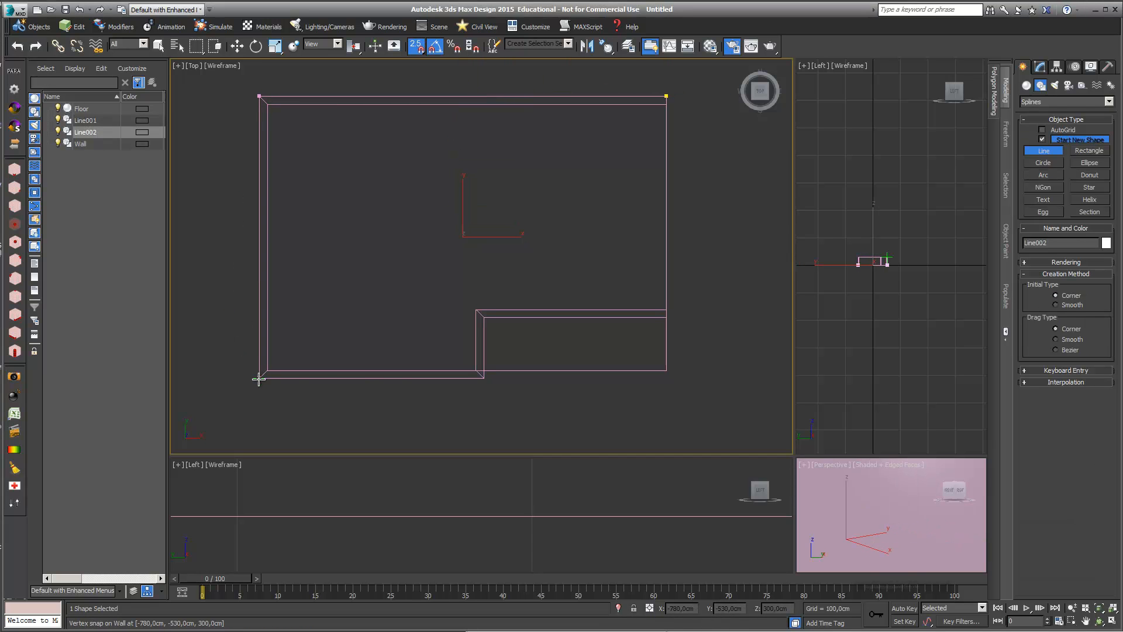
click(484, 378)
click(485, 315)
click(666, 318)
click(667, 96)
click(718, 397)
Step: Apply an Extrude modifier to the new outline with an amount of 40 cm to form a ceiling slab
click(1040, 66)
click(1109, 99)
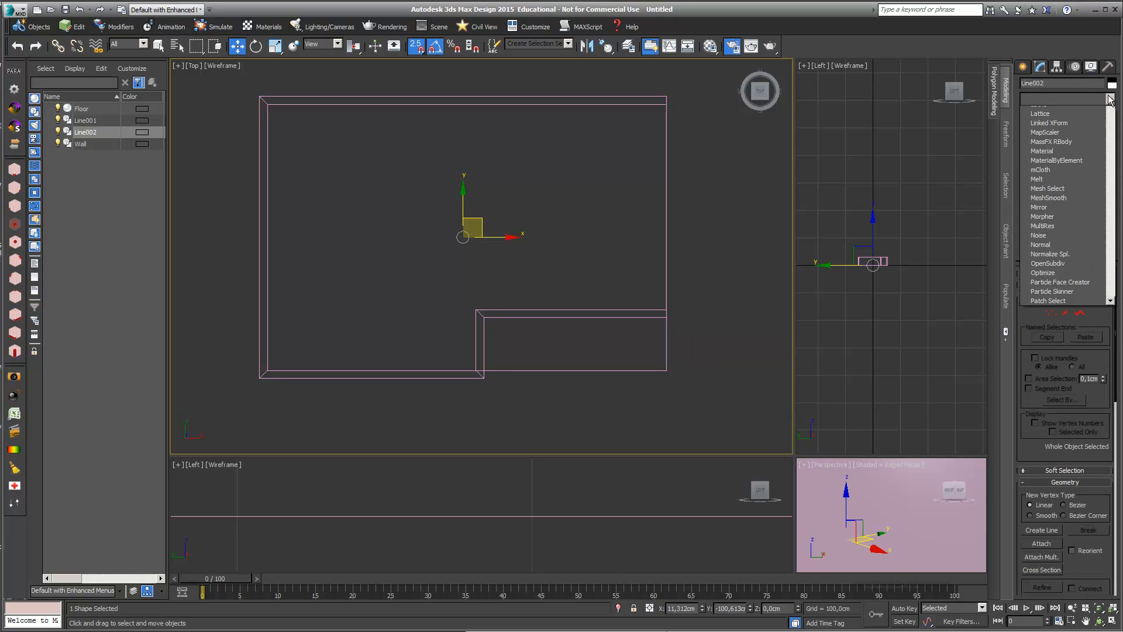
drag(1114, 143, 1115, 173)
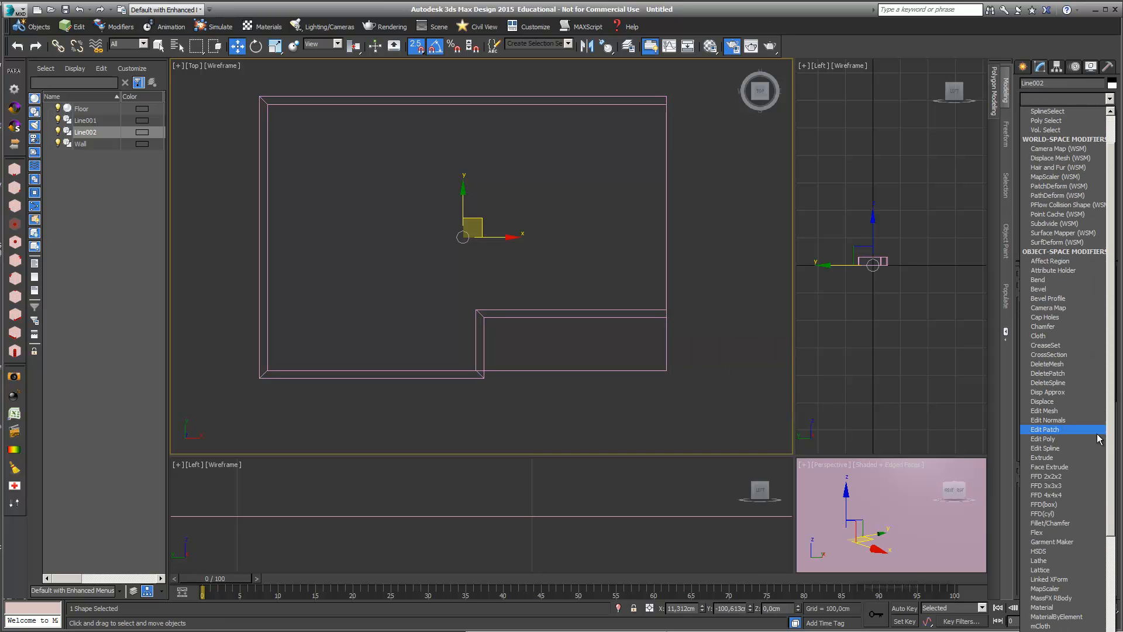
click(1042, 457)
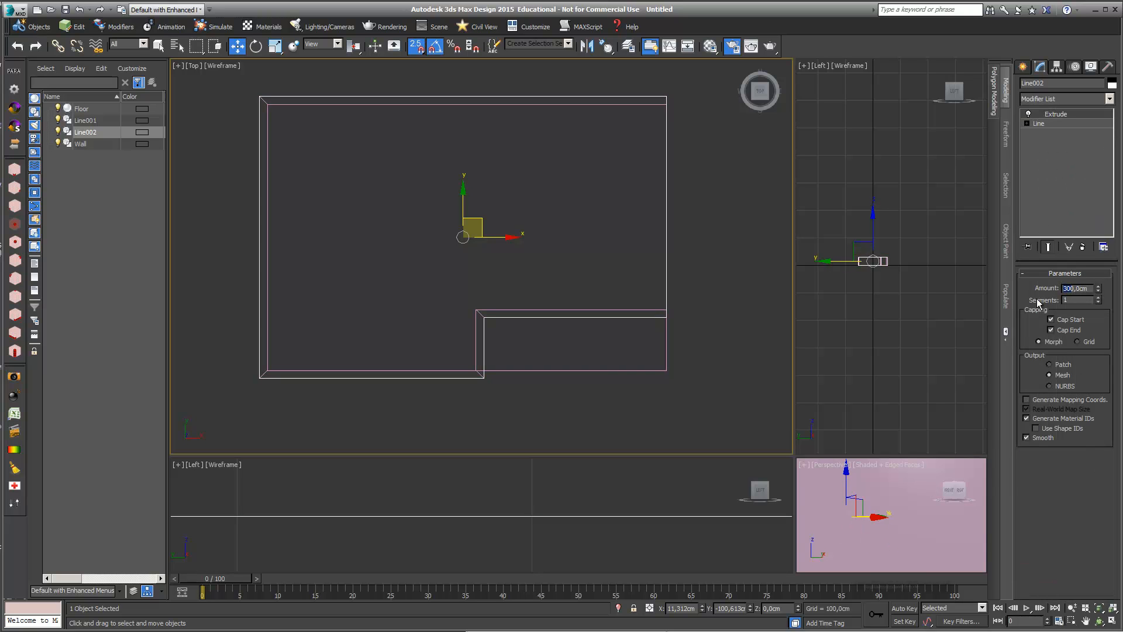
text(40)
key(Return)
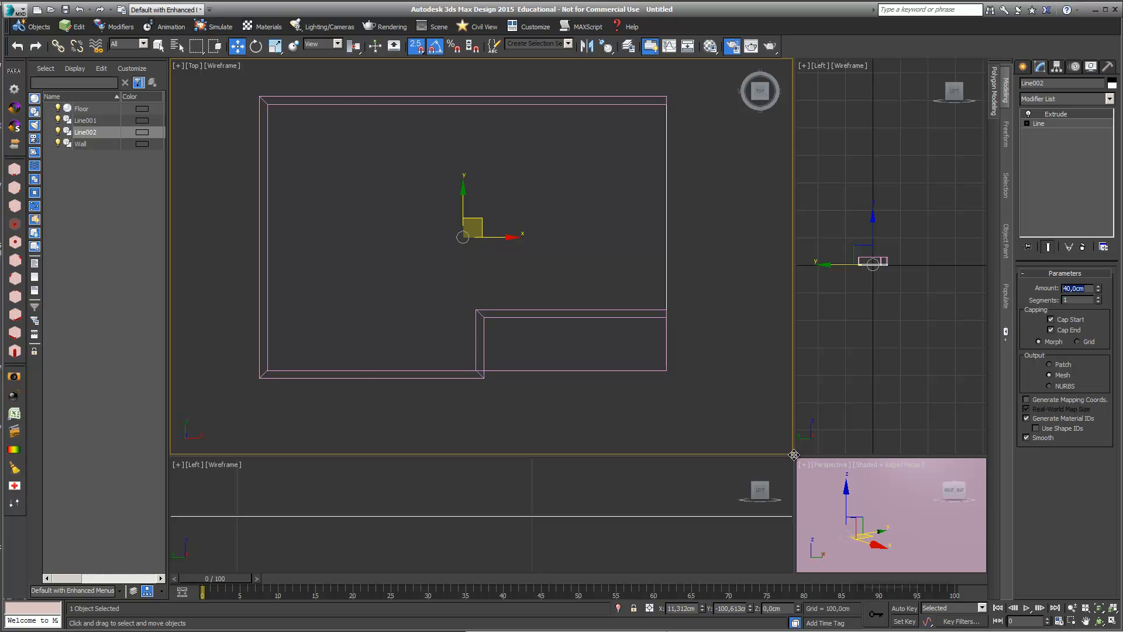
Step: Move the 40 cm slab up in the Left view and snap its underside onto the top of the walls
drag(559, 480, 363, 498)
scroll(633, 311, up, 6)
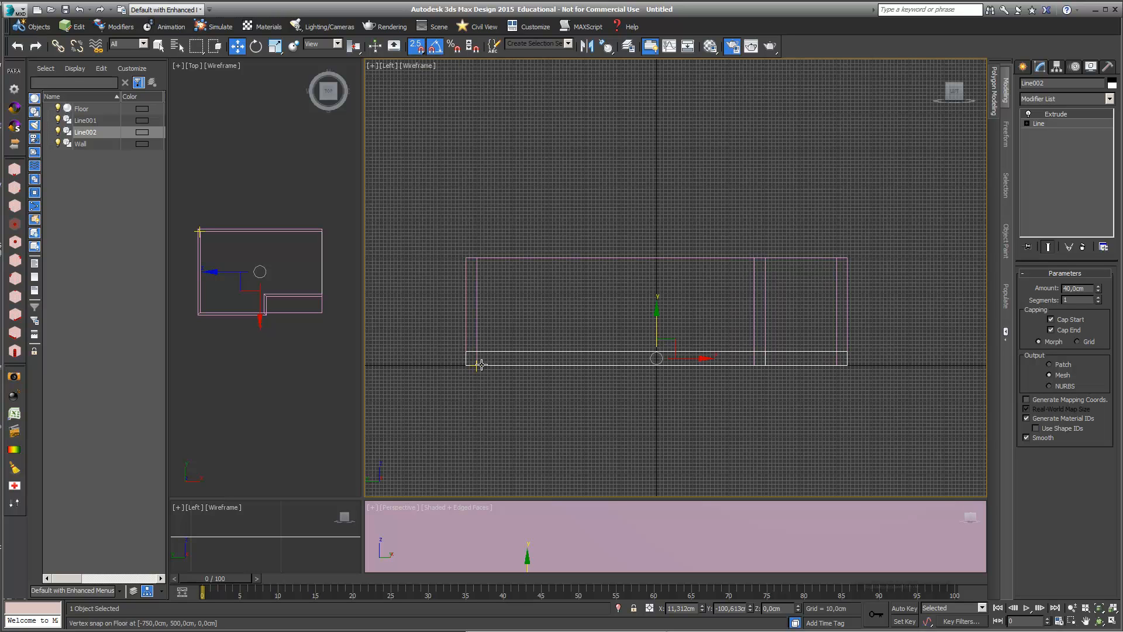
drag(465, 365, 465, 262)
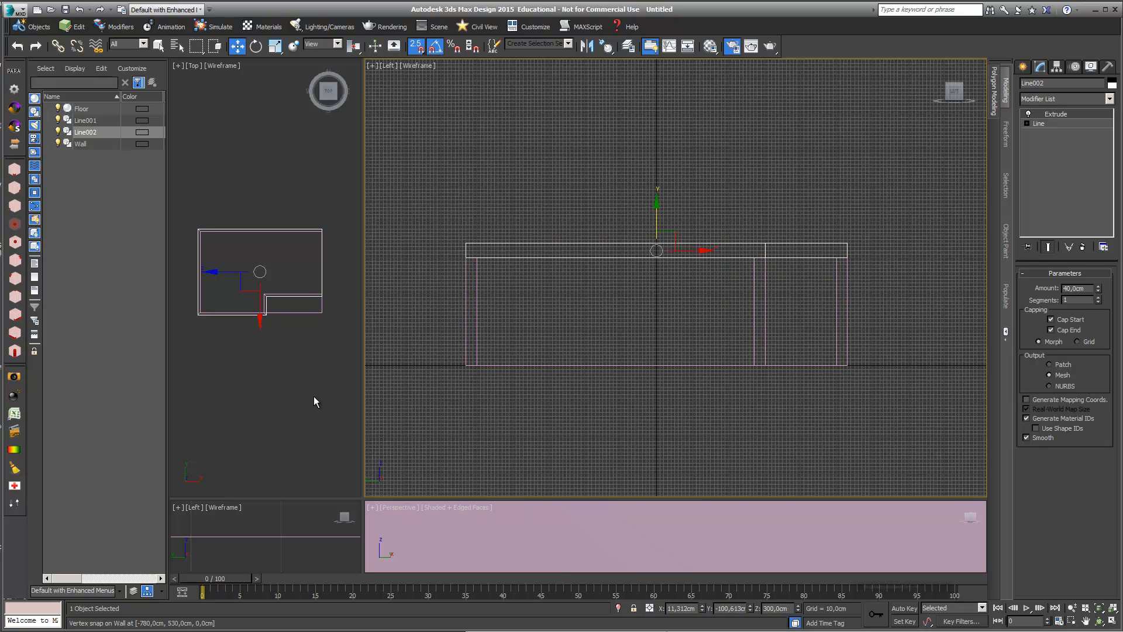
Step: Add a Shell modifier to the Floor plane
click(305, 314)
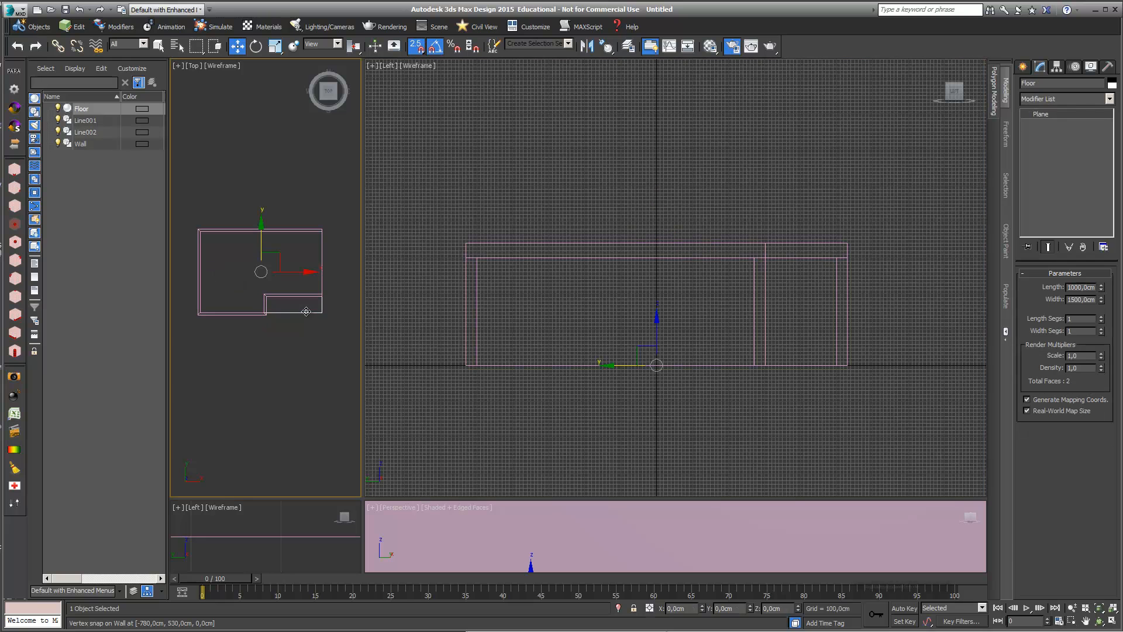
drag(363, 326, 417, 321)
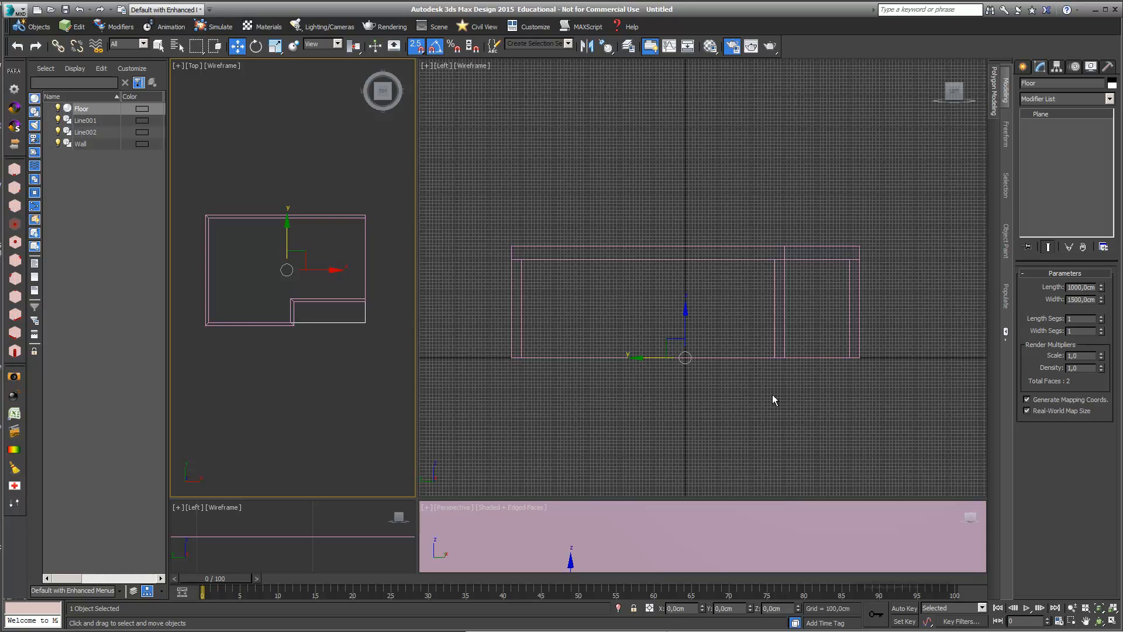
click(1109, 99)
scroll(1115, 132, down, 1)
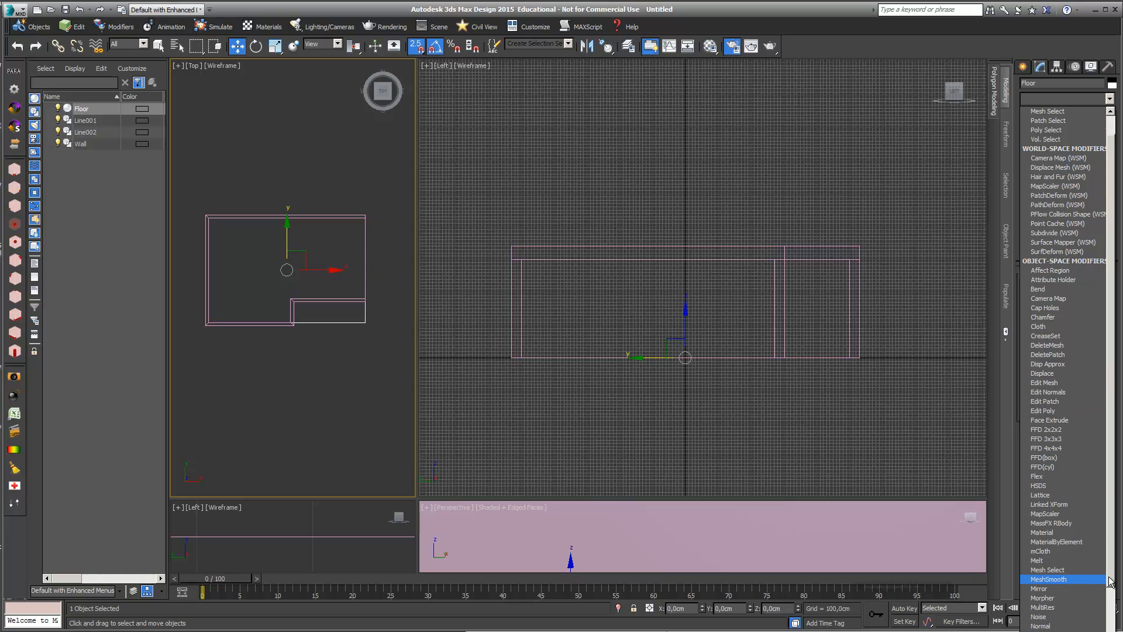
scroll(1110, 579, down, 4)
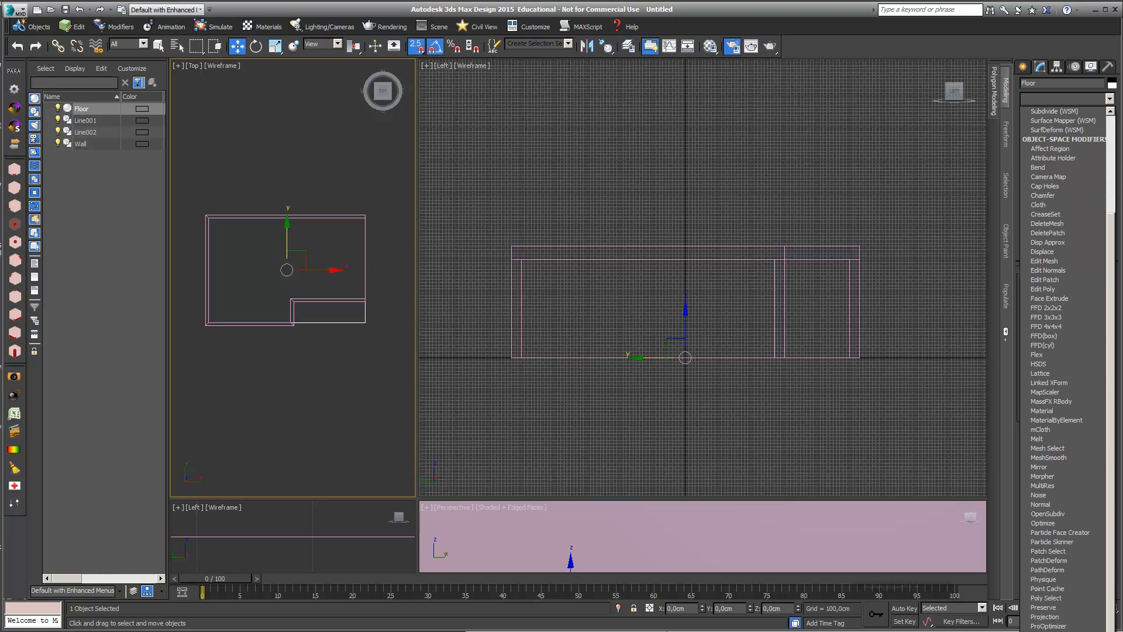
click(1042, 629)
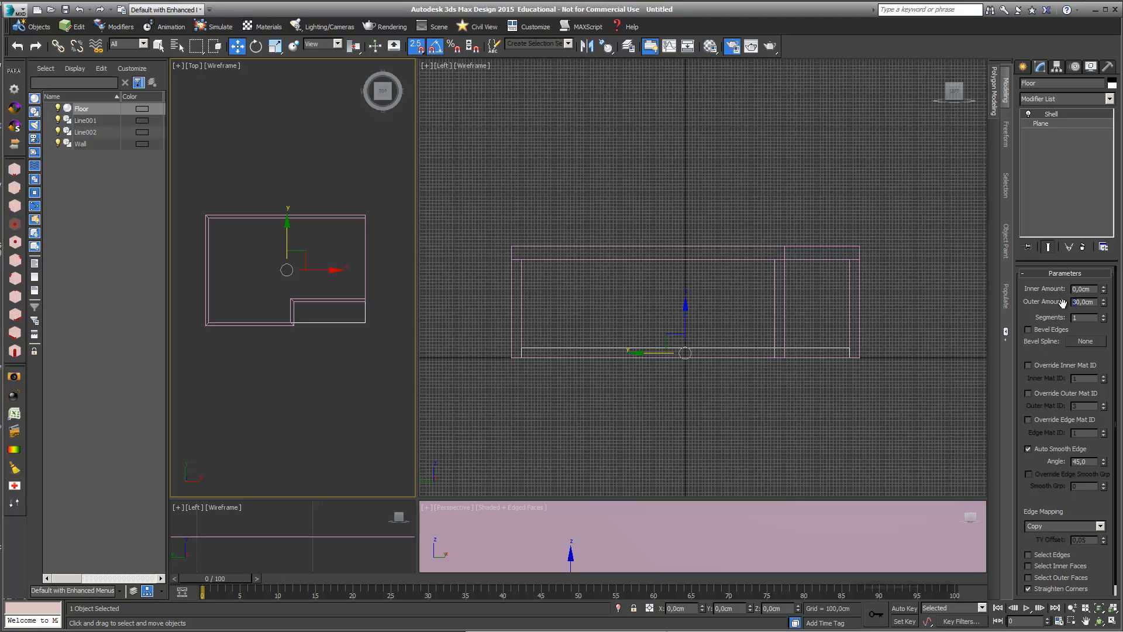
Step: Set the floor Shell's outer amount to 0 cm and its inner amount to 40 cm
key(Return)
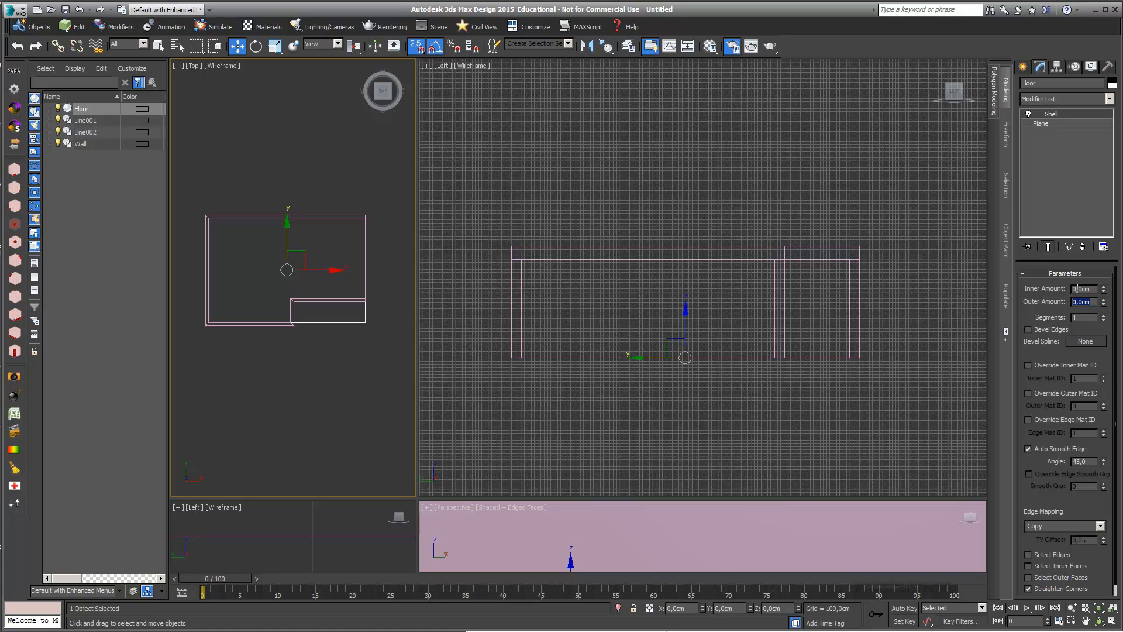
click(1070, 288)
key(Return)
drag(1104, 291, 1050, 295)
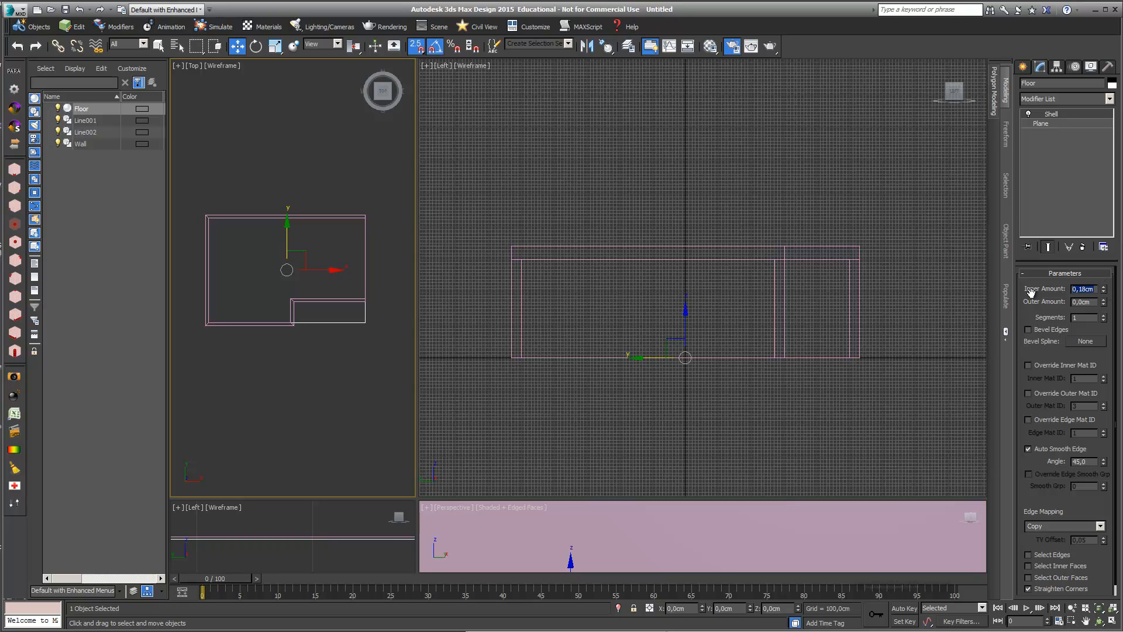
text(40)
key(Return)
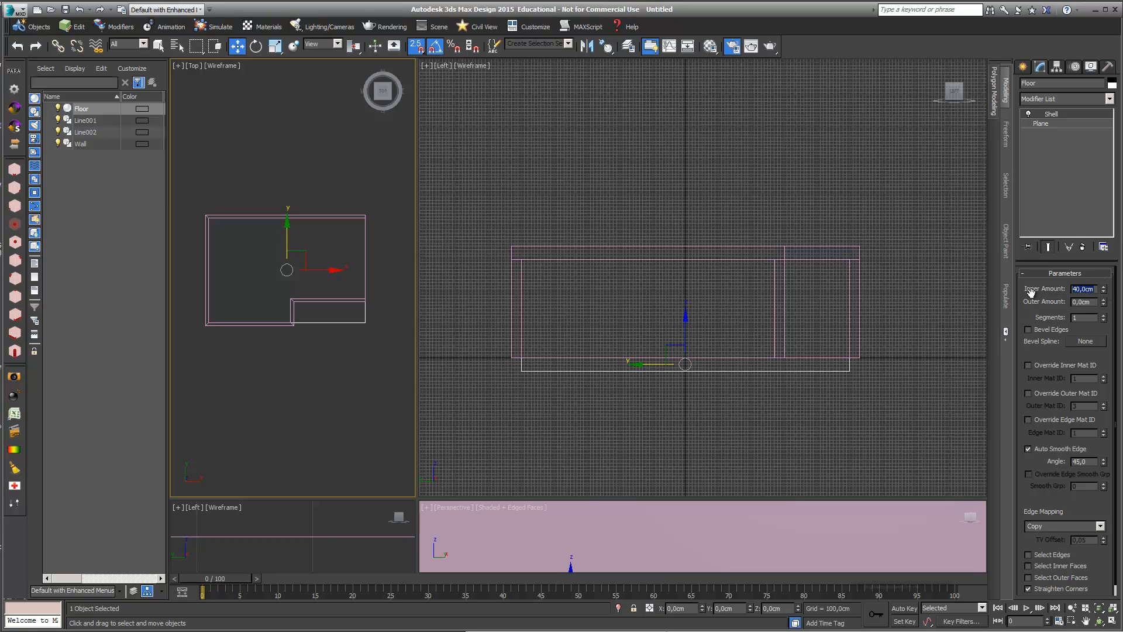
Step: Hide the grid in the large Left viewport
middle_drag(609, 357, 612, 324)
scroll(624, 323, up, 3)
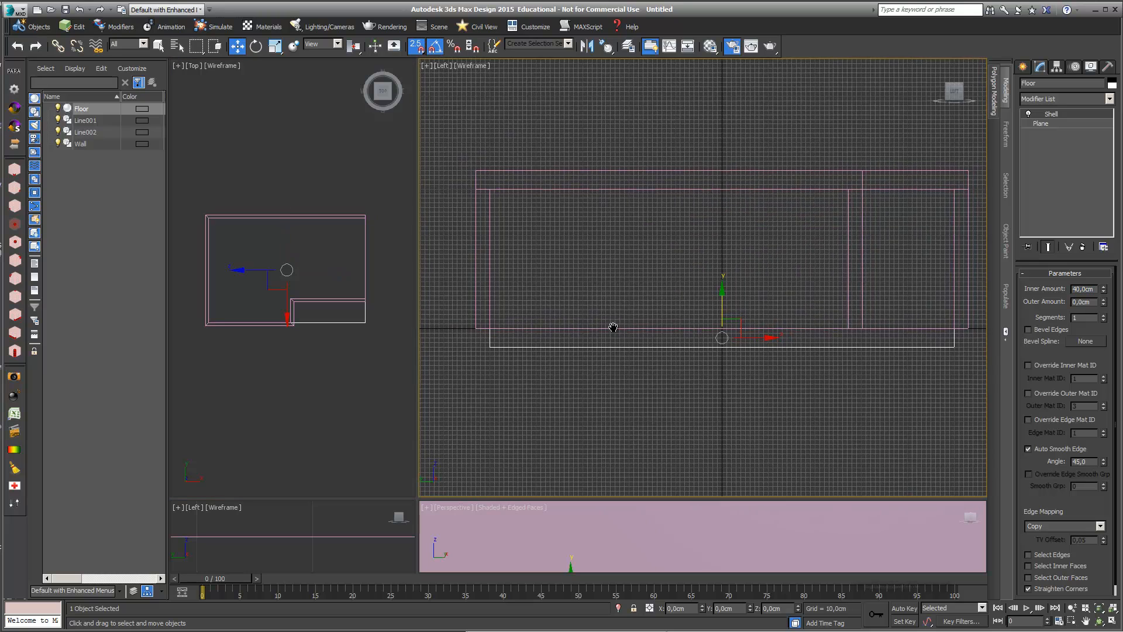
key(g)
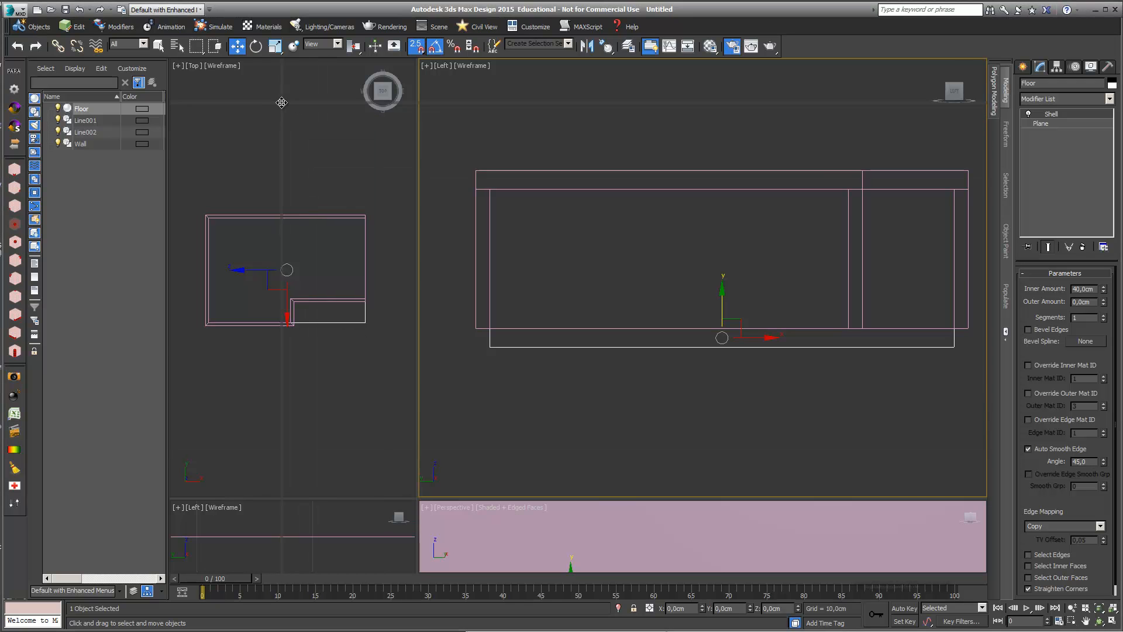
Step: Examine the floor, walls and ceiling slab from several angles in an enlarged Perspective view
drag(285, 103, 274, 115)
middle_click(677, 464)
scroll(676, 465, down, 6)
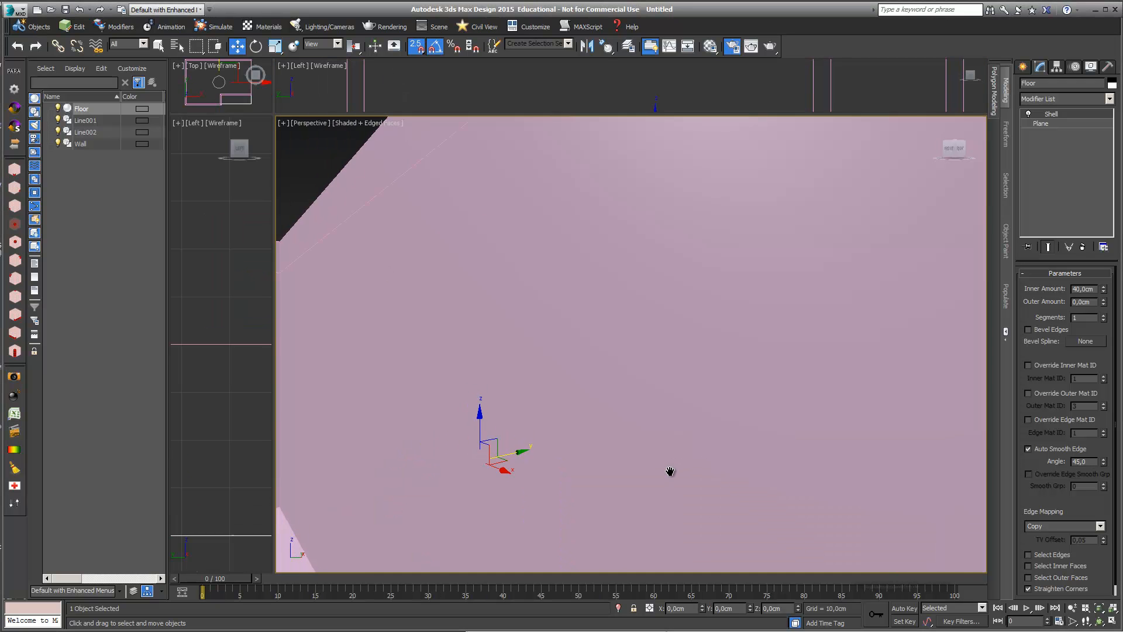
scroll(662, 427, down, 1)
middle_drag(680, 439, 662, 416)
scroll(661, 427, up, 1)
scroll(662, 415, down, 1)
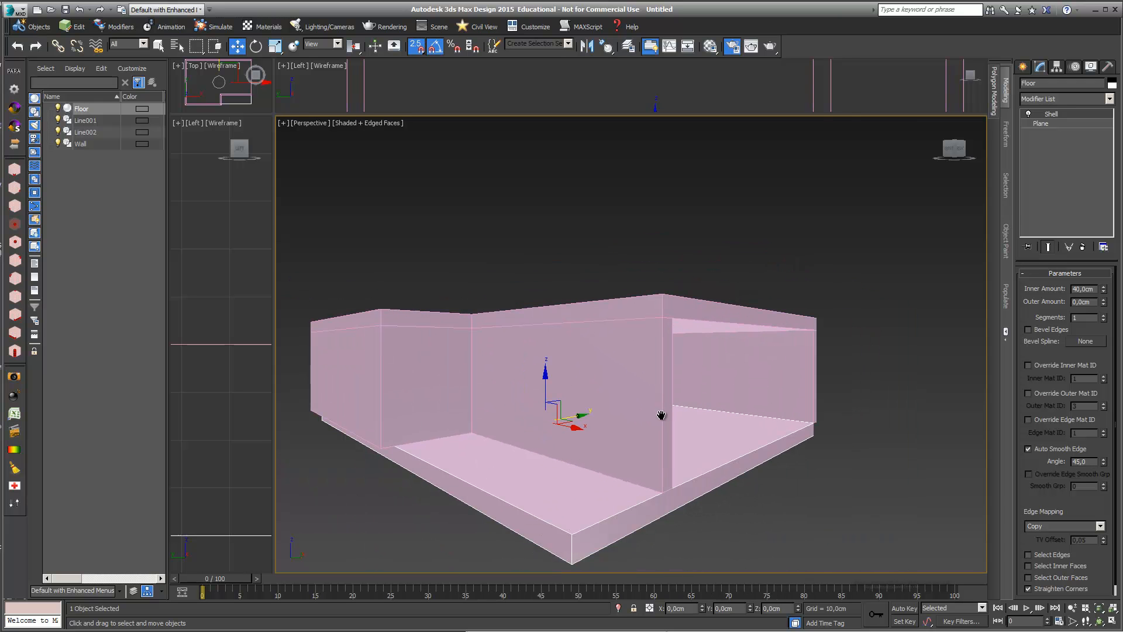
click(1100, 621)
mouse_move(690, 381)
mouse_down()
mouse_move(602, 376)
mouse_move(629, 389)
mouse_move(677, 376)
mouse_up()
drag(534, 427, 534, 421)
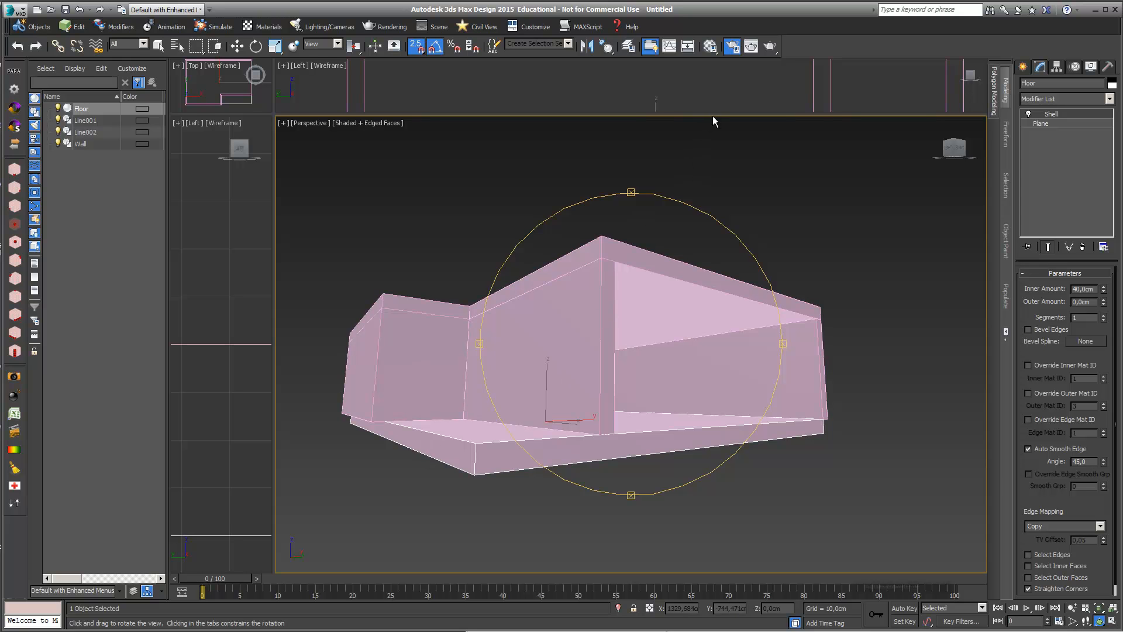
Step: Add an Edit Poly modifier to the shelled floor and switch to vertex editing, with the Left viewport enlarged
drag(716, 114, 805, 421)
scroll(769, 272, down, 2)
middle_drag(767, 271, 741, 293)
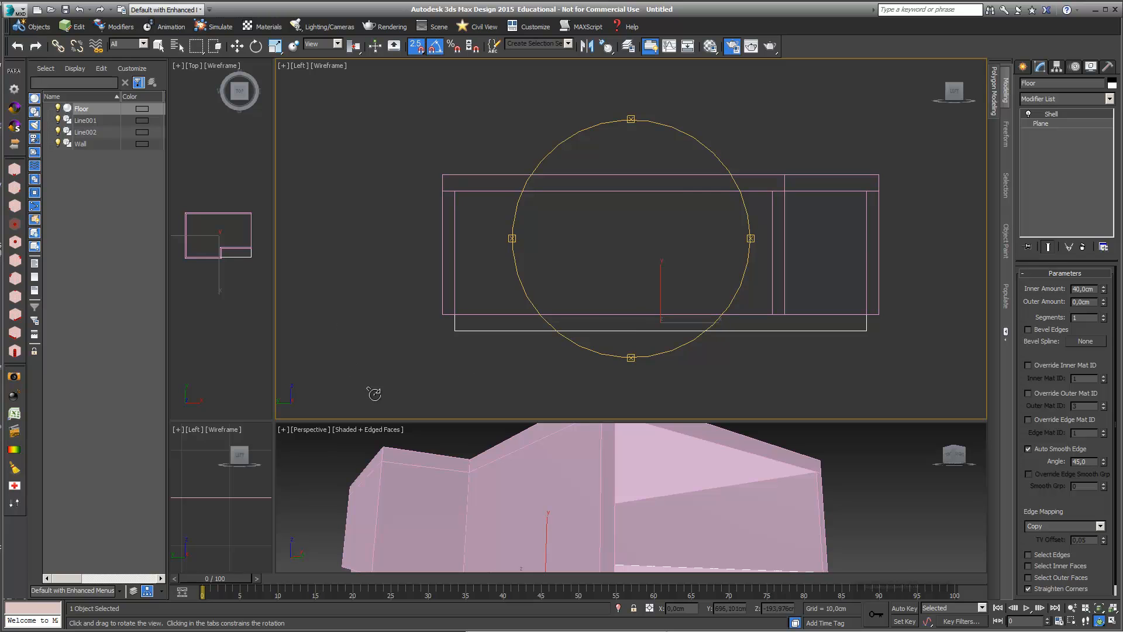
click(1109, 99)
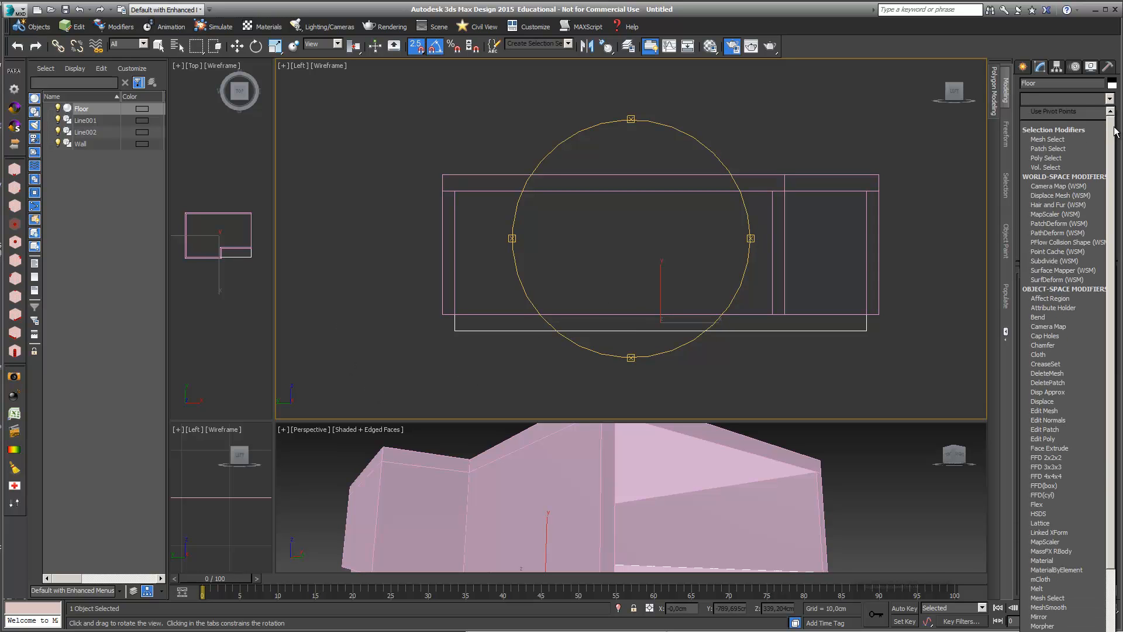
scroll(1114, 132, down, 1)
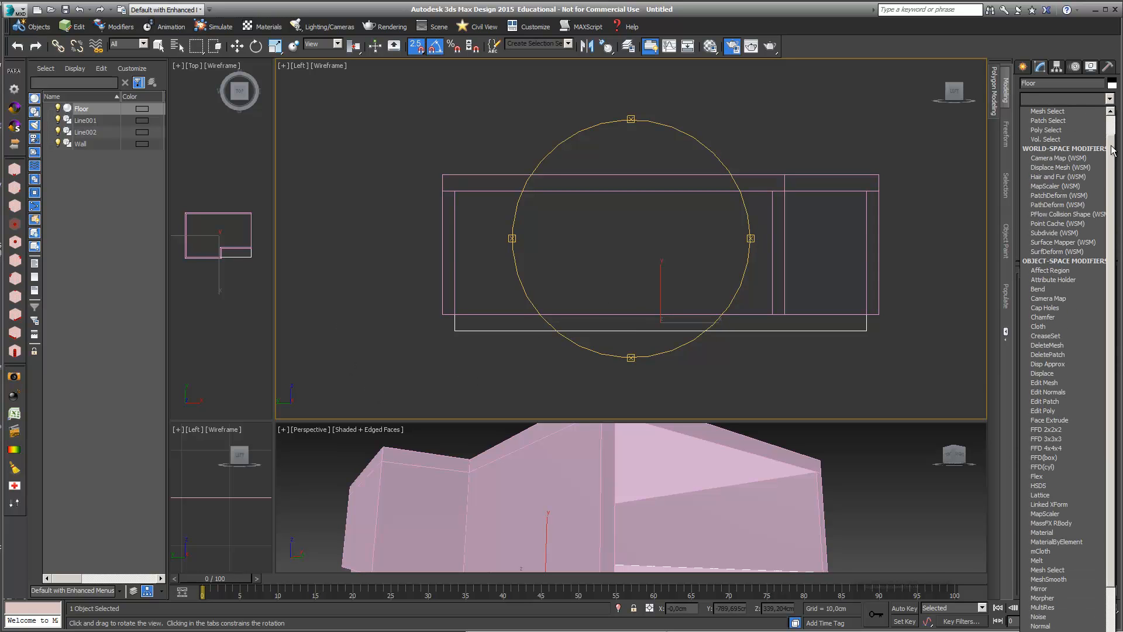
click(1070, 411)
click(1039, 114)
click(1060, 123)
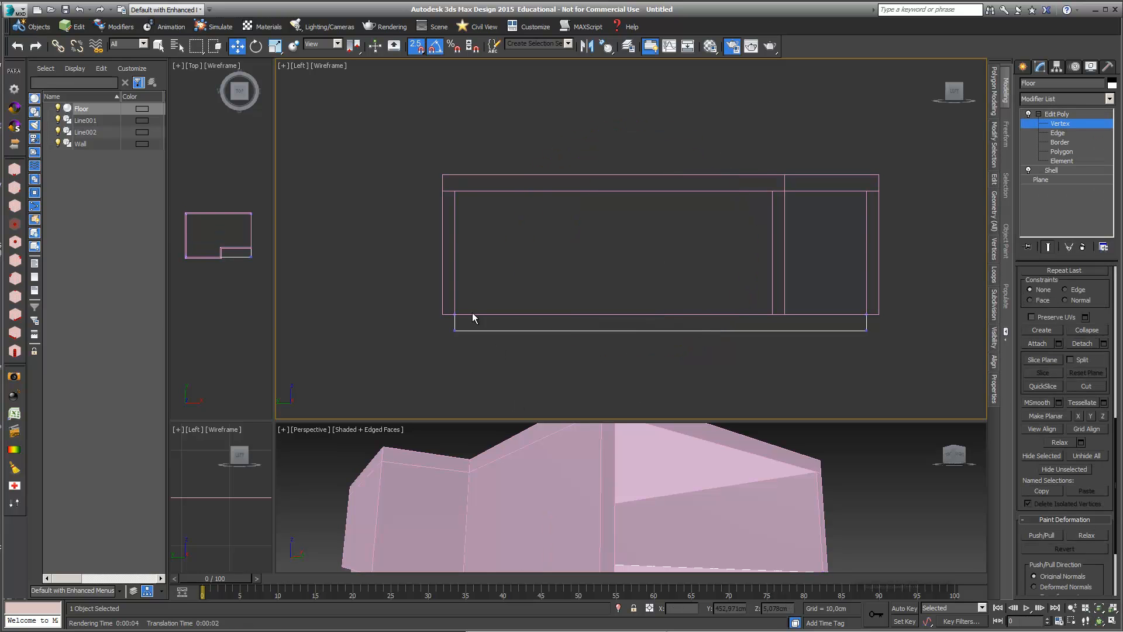
Step: Snap the floor's end vertices in the Left view to the walls' outer faces at Y 530 and -530 cm, and leave vertex editing
drag(429, 296, 466, 359)
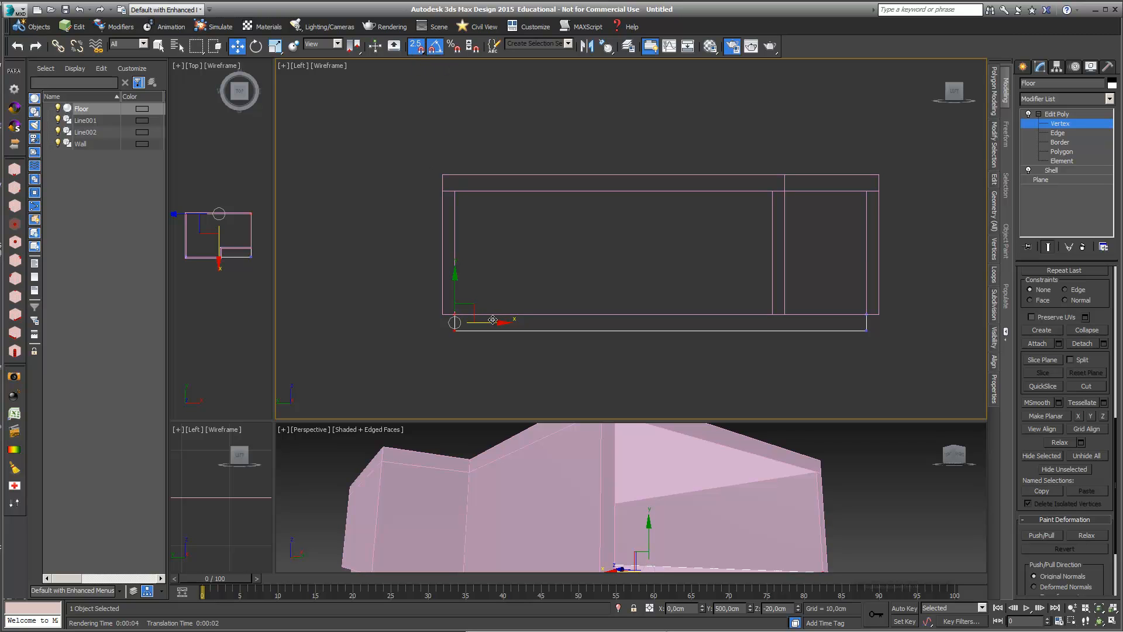
drag(493, 320, 445, 316)
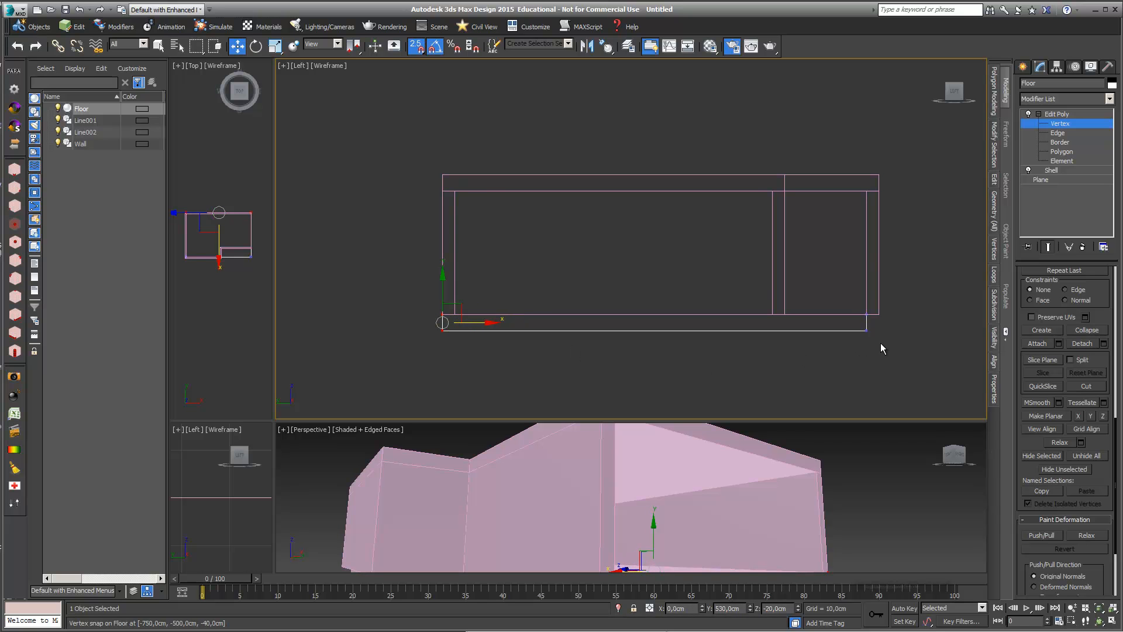
drag(870, 331, 909, 323)
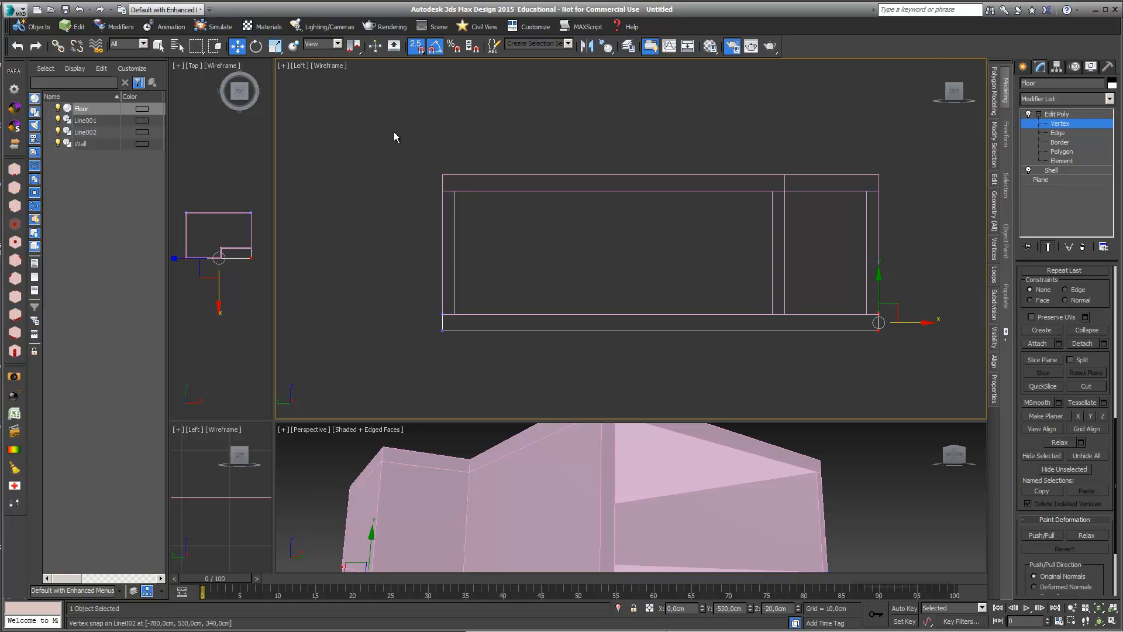
click(1053, 114)
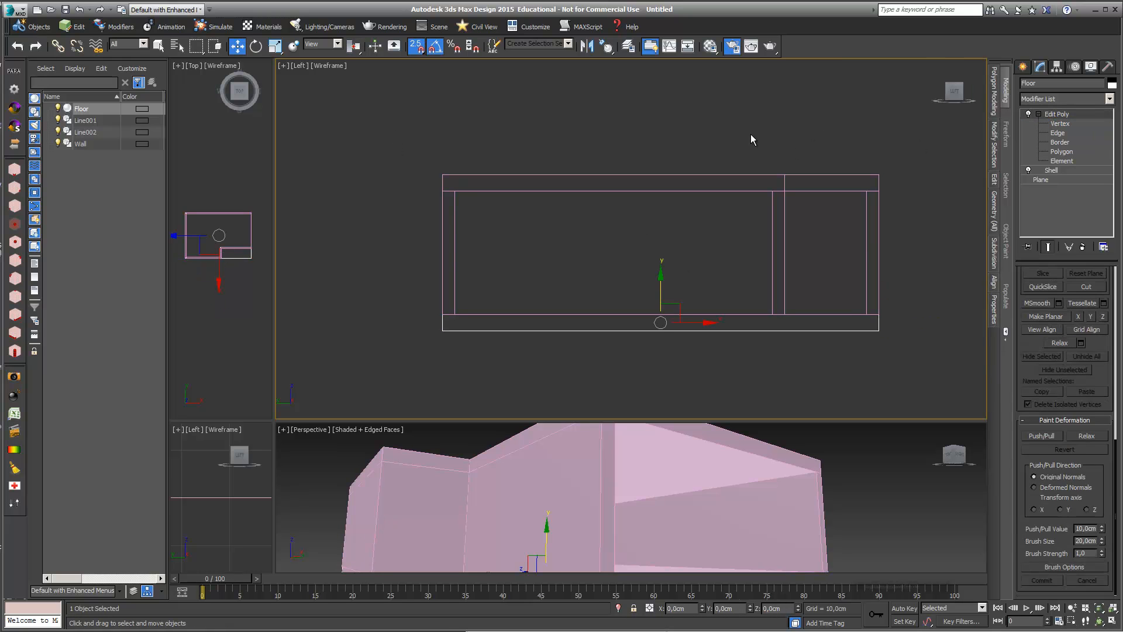
Step: Snap the floor's end vertices in the Front view to the wall's outer face at X -780 cm and leave vertex editing
click(751, 138)
key(f)
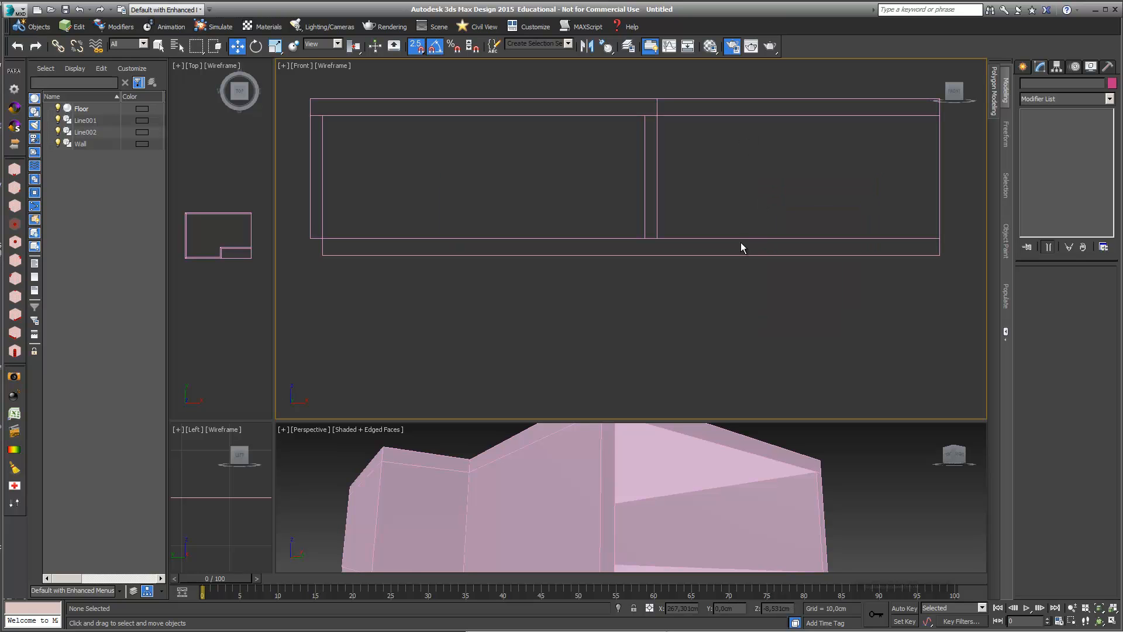
click(809, 254)
click(1060, 123)
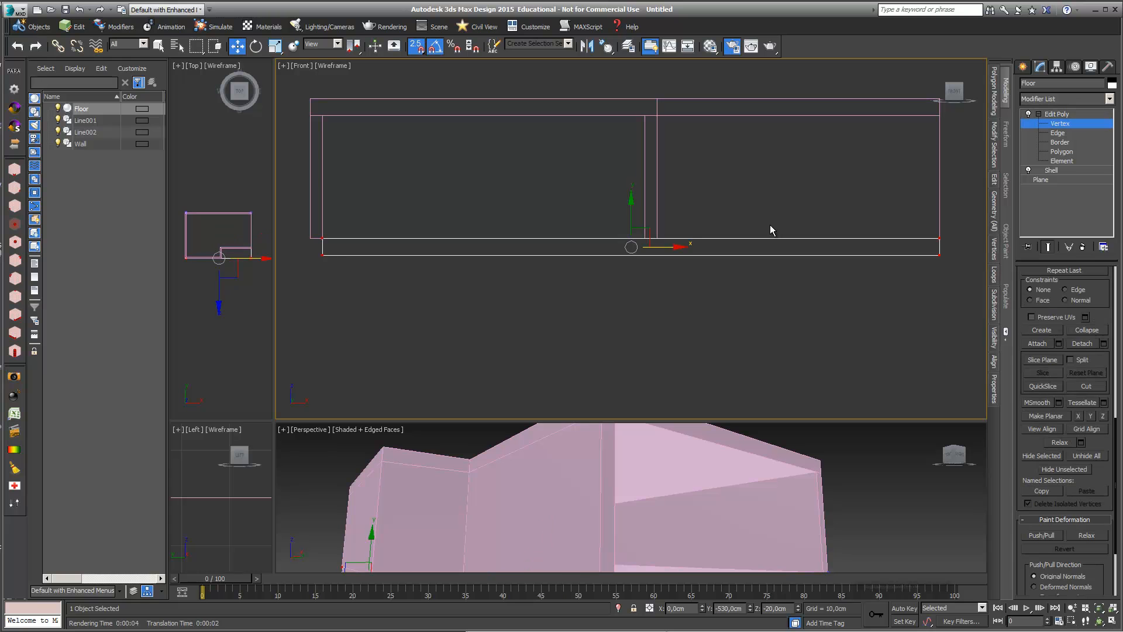
drag(343, 281, 336, 247)
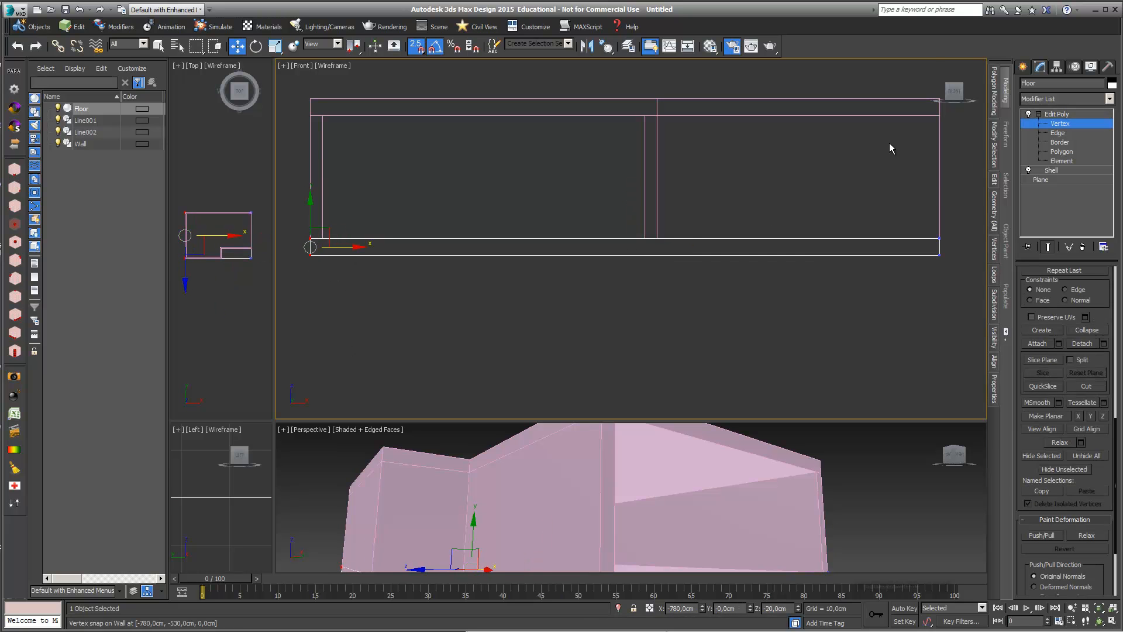
click(1057, 114)
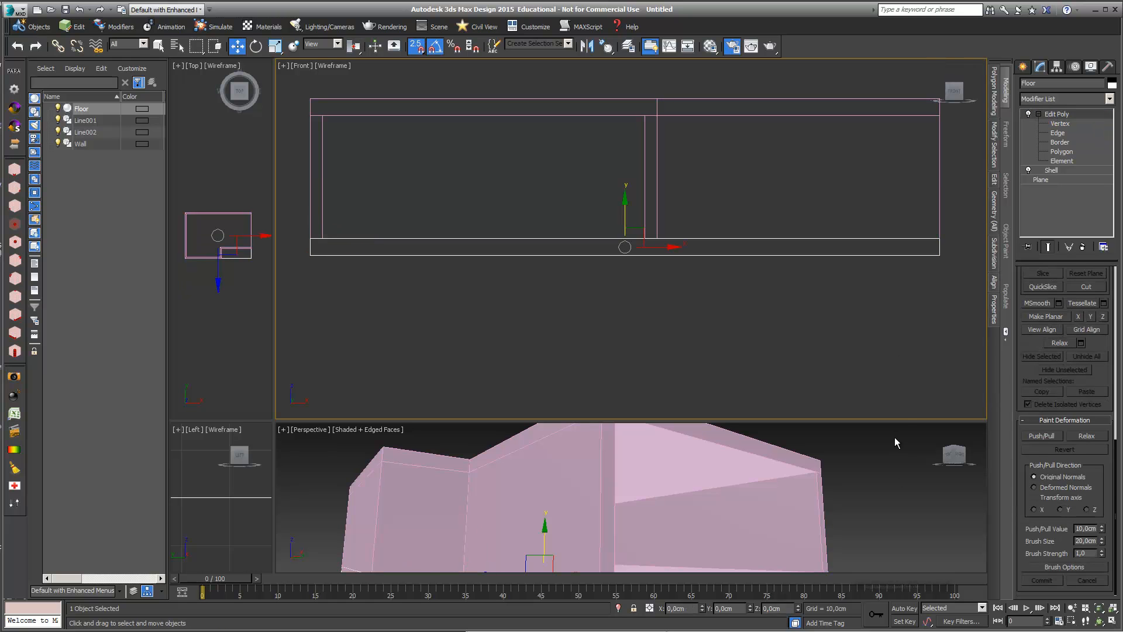
Step: Examine the room's outer shape and its ceiling slab in an enlarged Perspective view and in the Front view
drag(901, 421, 866, 274)
scroll(765, 453, down, 3)
click(1100, 621)
drag(687, 483, 650, 464)
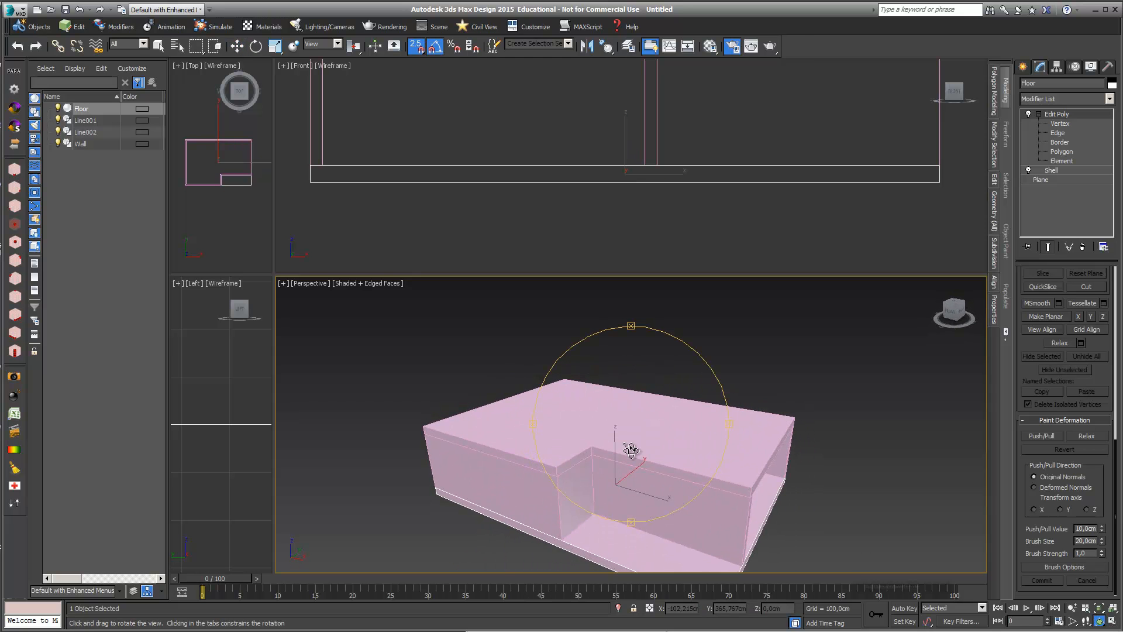
click(236, 46)
click(603, 413)
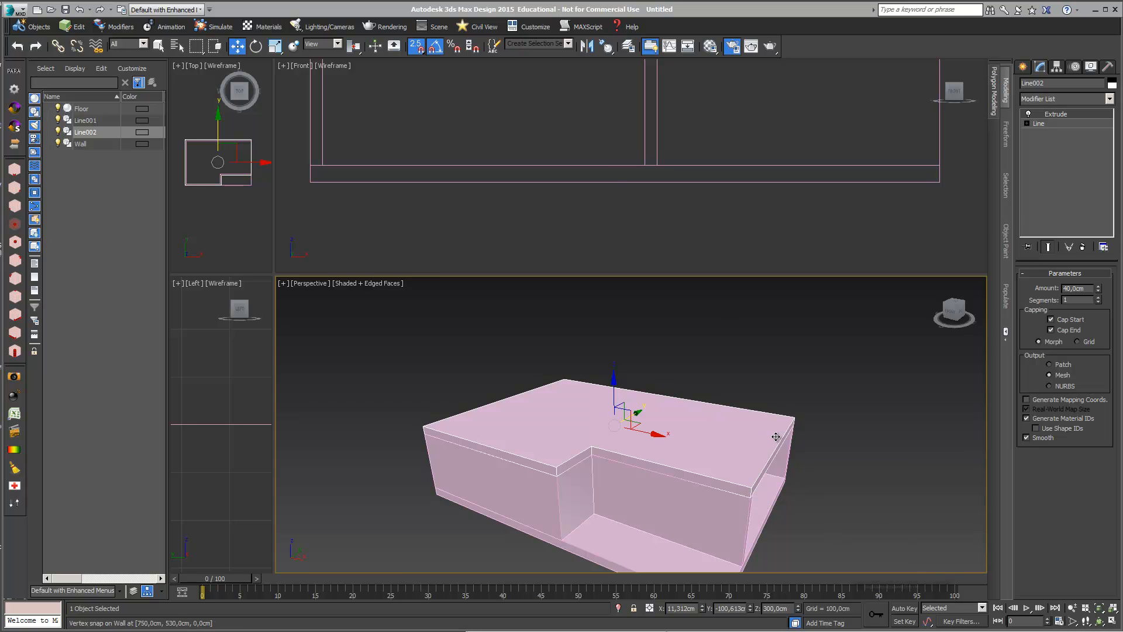
scroll(580, 127, down, 3)
middle_drag(577, 175, 607, 180)
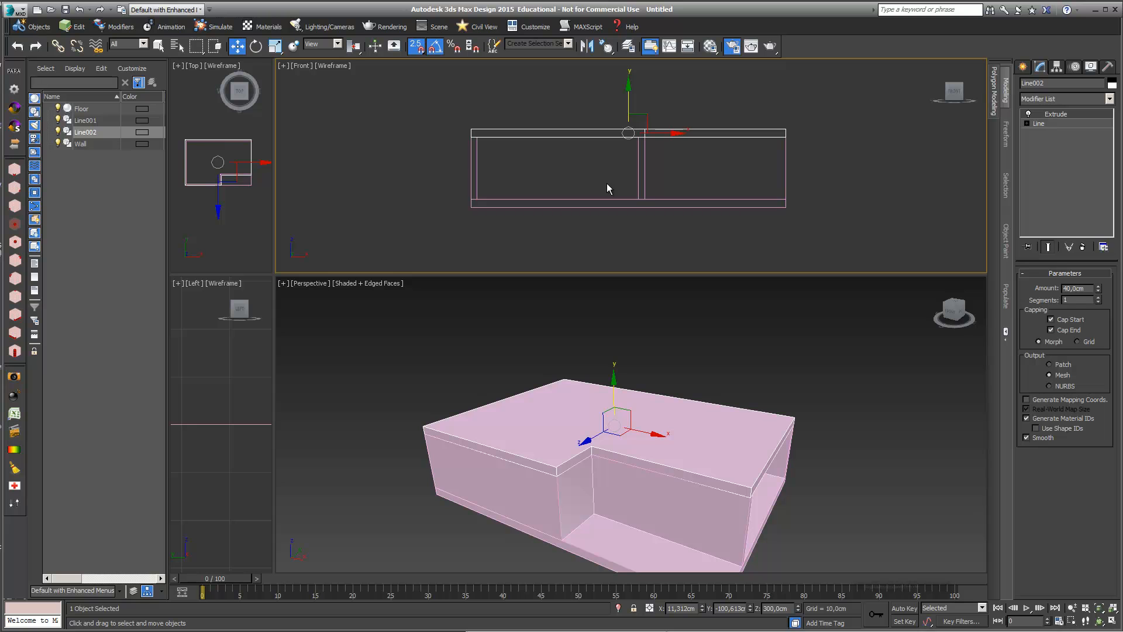
Step: Draw a plane in the Left view across the wide opening between the walls' inner corners, 300 cm long and about 771.8 cm wide
key(l)
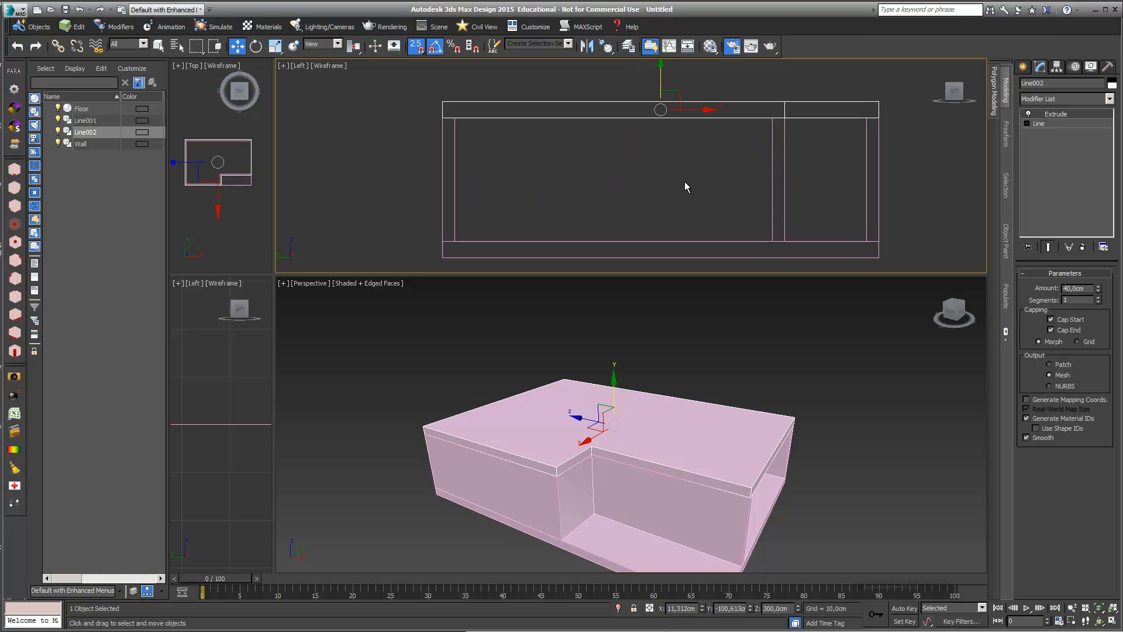
click(1022, 68)
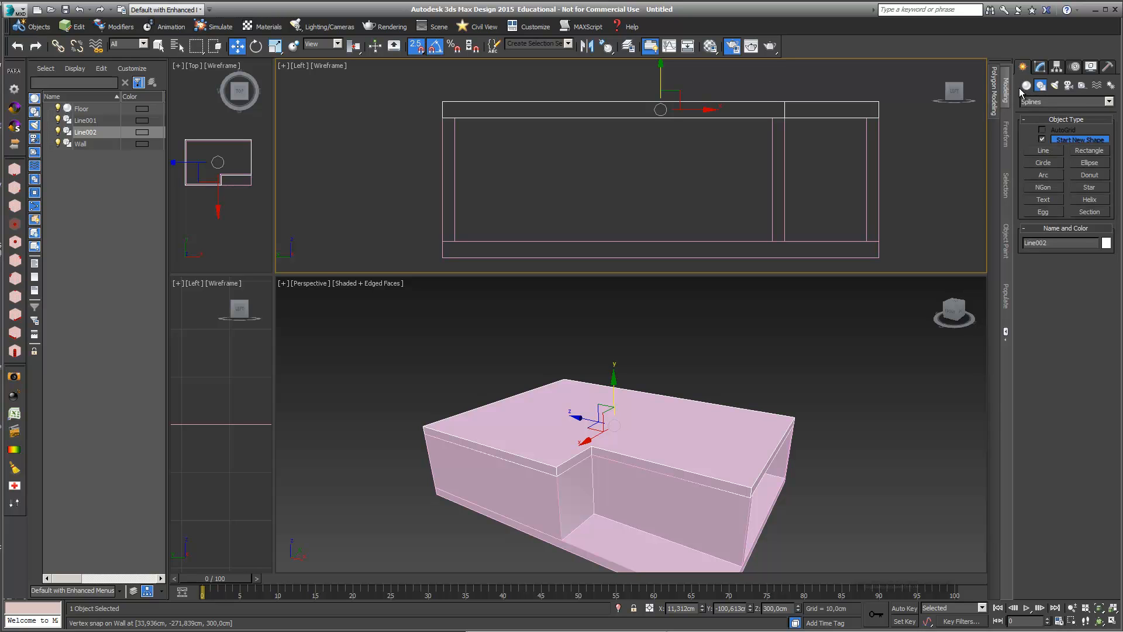
click(1027, 85)
click(1090, 190)
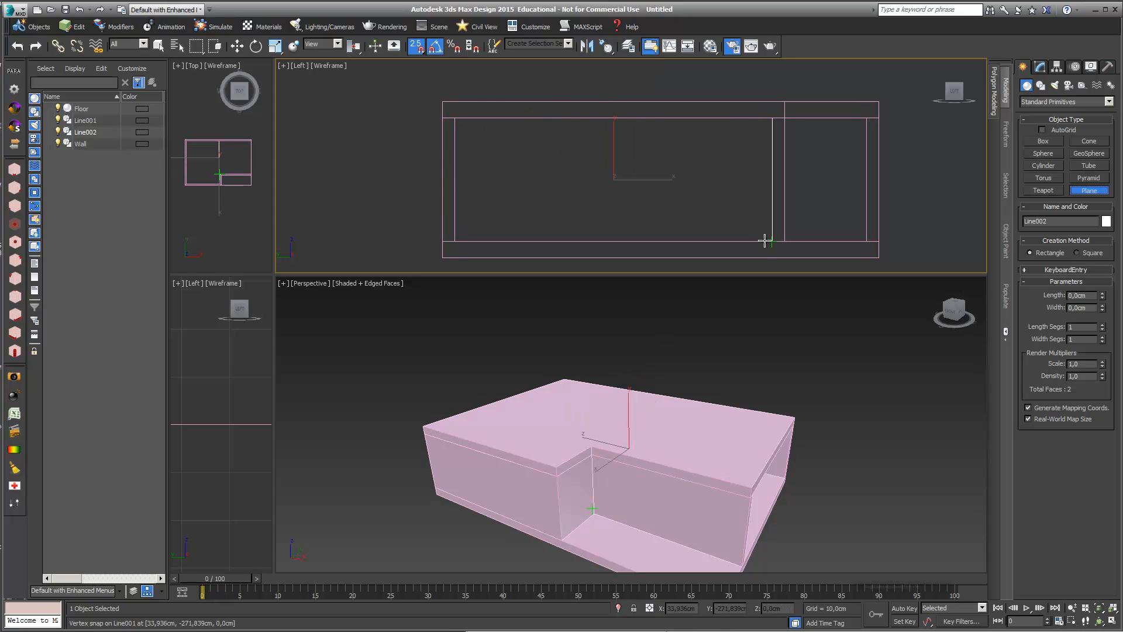
drag(765, 241, 455, 117)
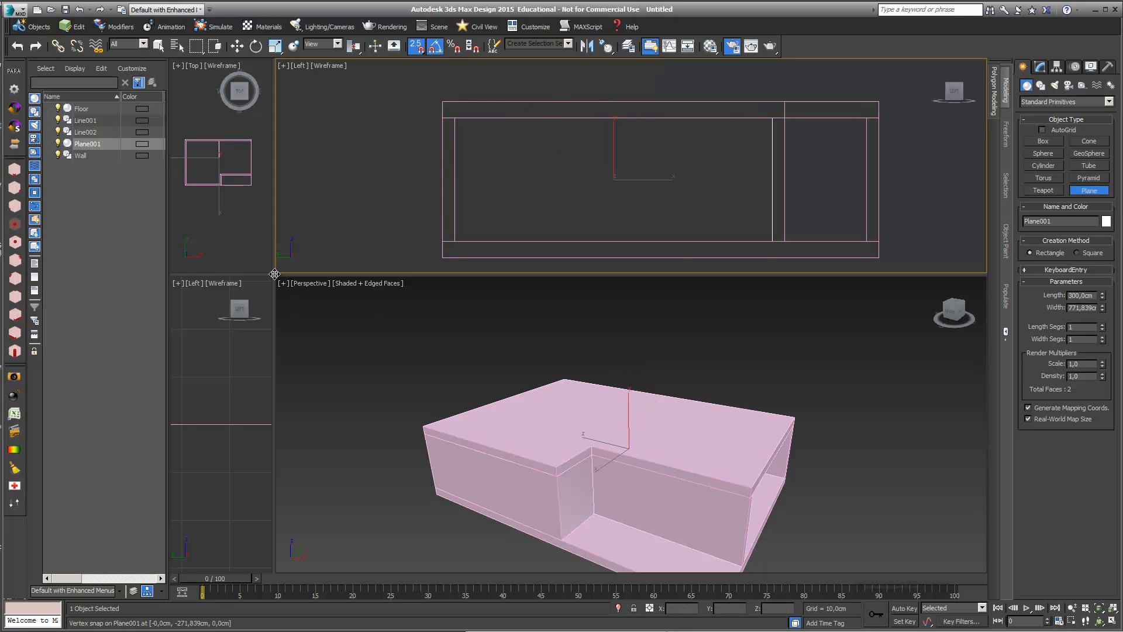
Step: Snap the new plane along X in the Top view to the room's open end at X 750 cm
drag(274, 273, 682, 355)
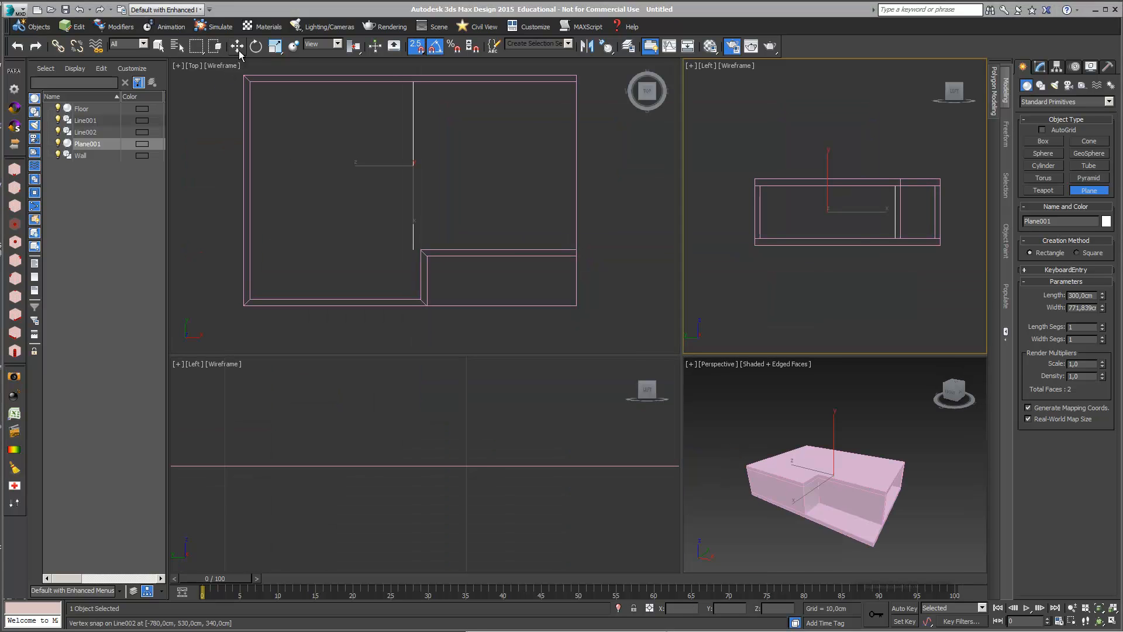
key(w)
click(380, 167)
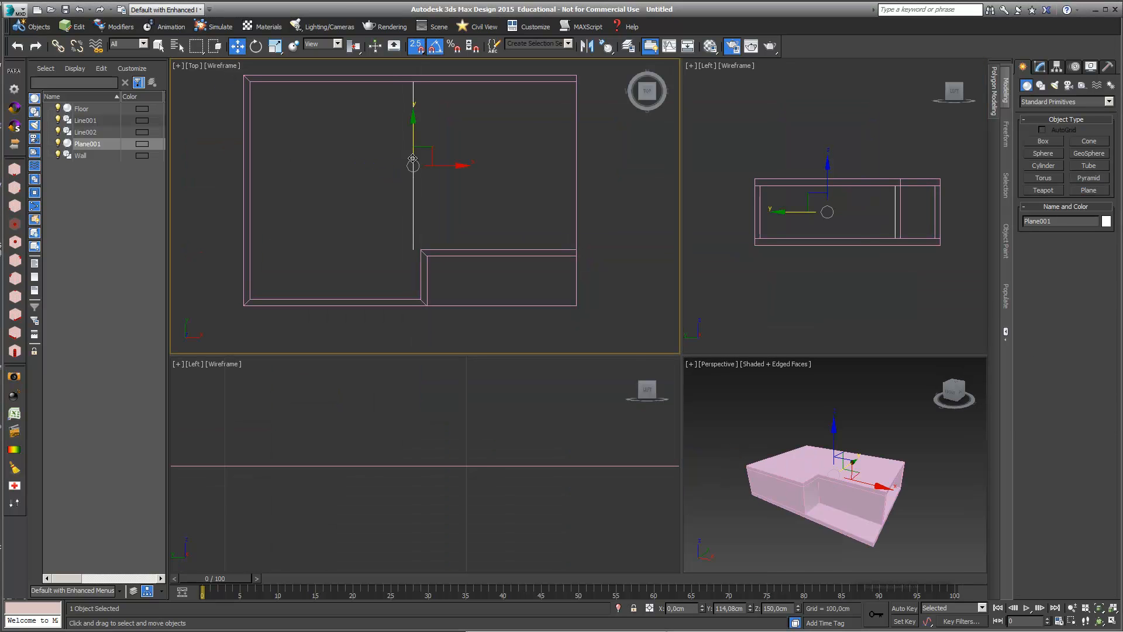
drag(430, 167, 577, 251)
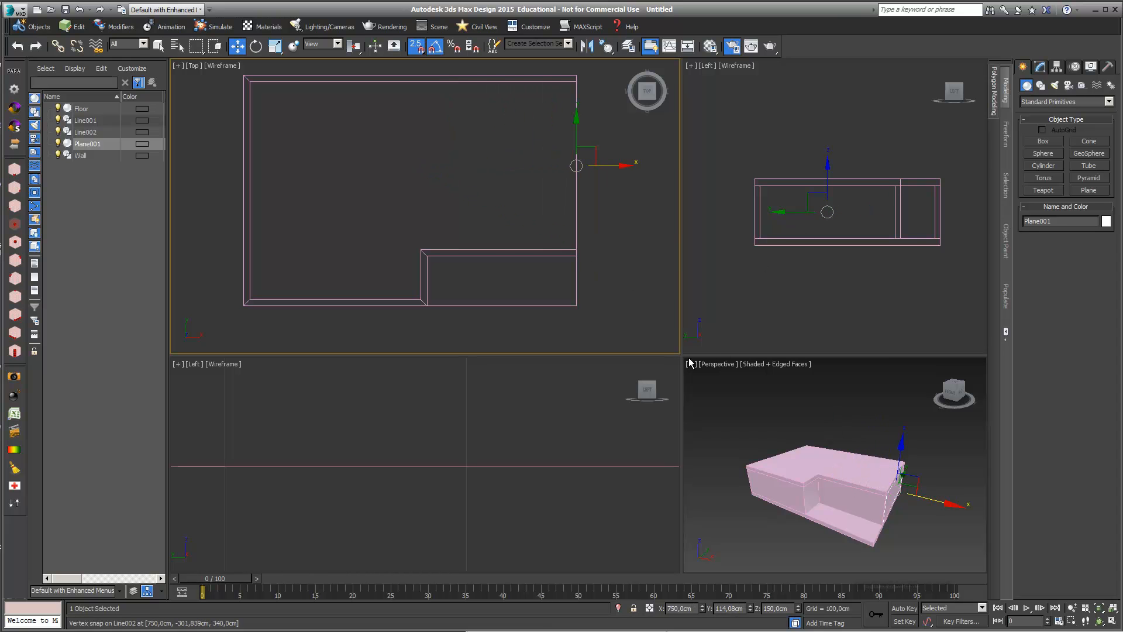
Step: Rename the new plane as Window
drag(679, 354, 443, 387)
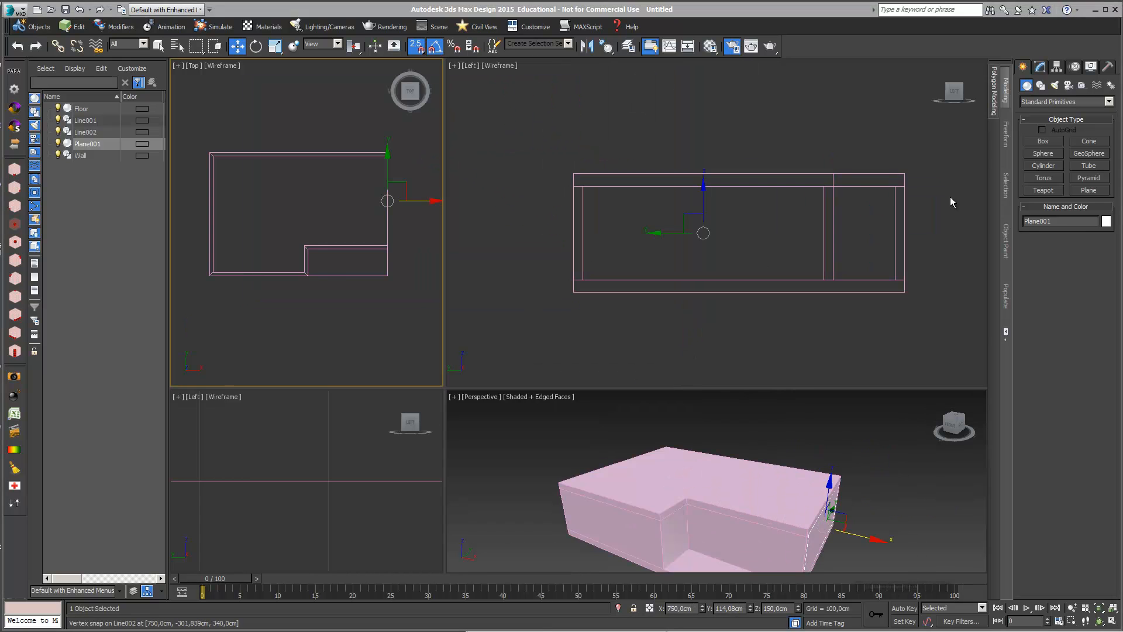
click(1039, 66)
double_click(1058, 82)
key(BackSpace)
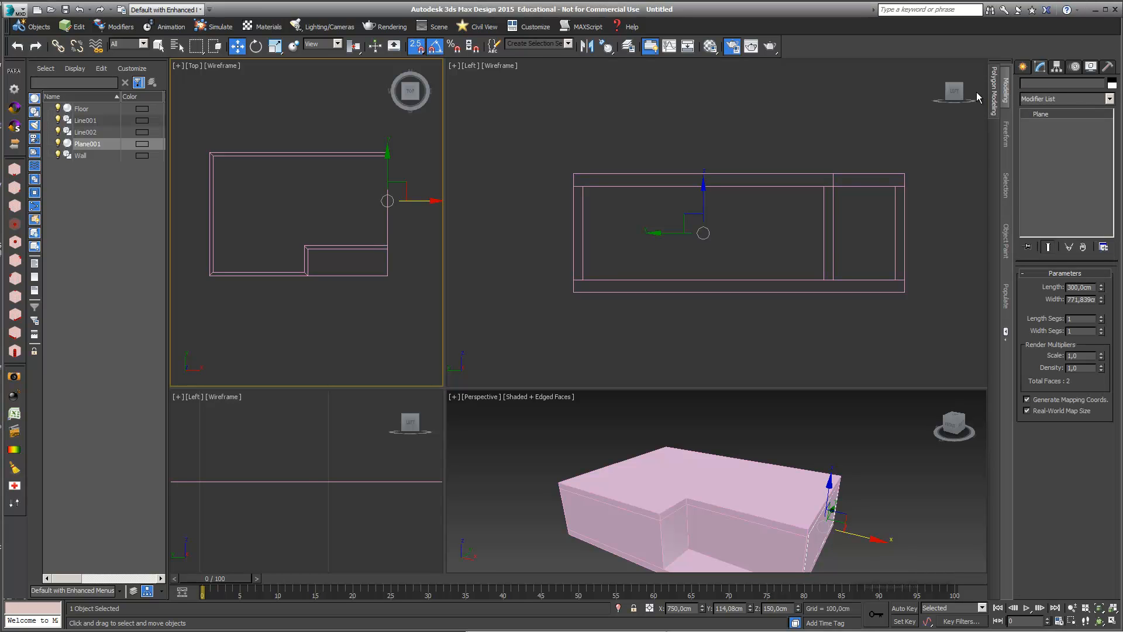
text(Window)
Step: Divide the window plane into 2 length segments and 6 width segments
right_click(664, 144)
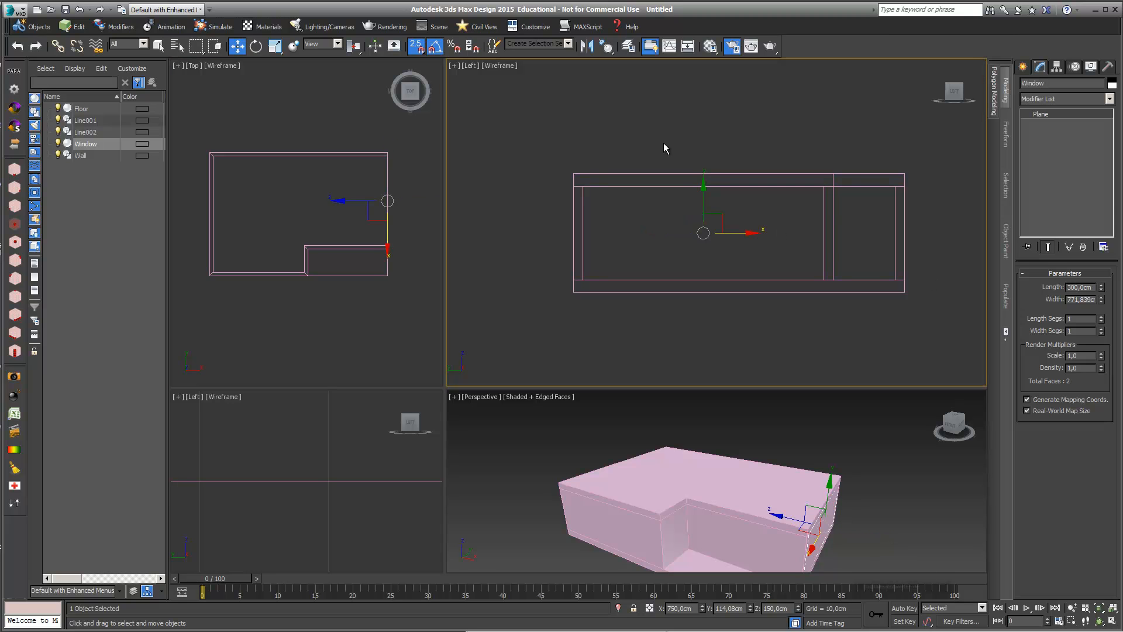
click(1101, 317)
click(1102, 330)
click(1102, 330)
click(1102, 329)
click(1102, 329)
click(1102, 329)
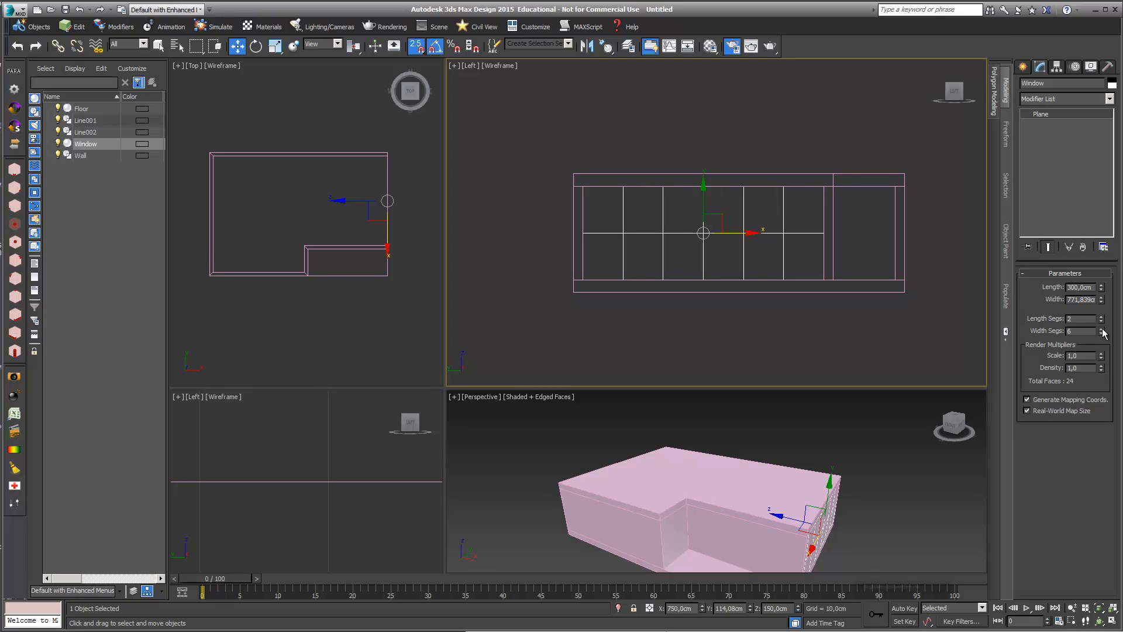
Step: Add an Edit Poly modifier to the window plane and switch to edge editing
click(1109, 99)
scroll(1105, 153, down, 1)
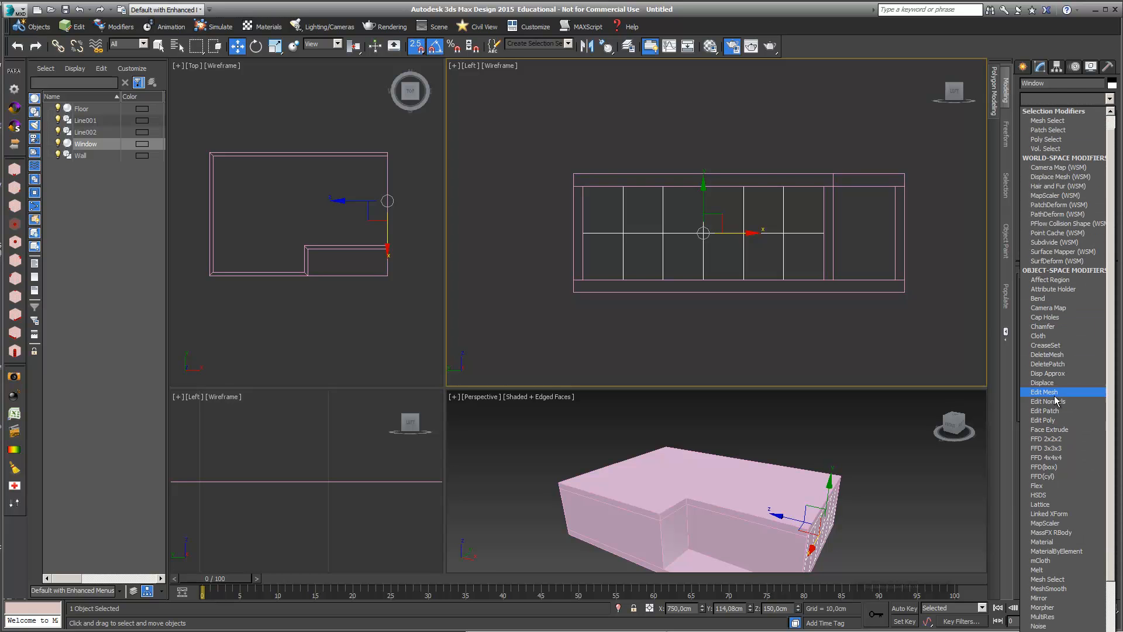
click(1044, 420)
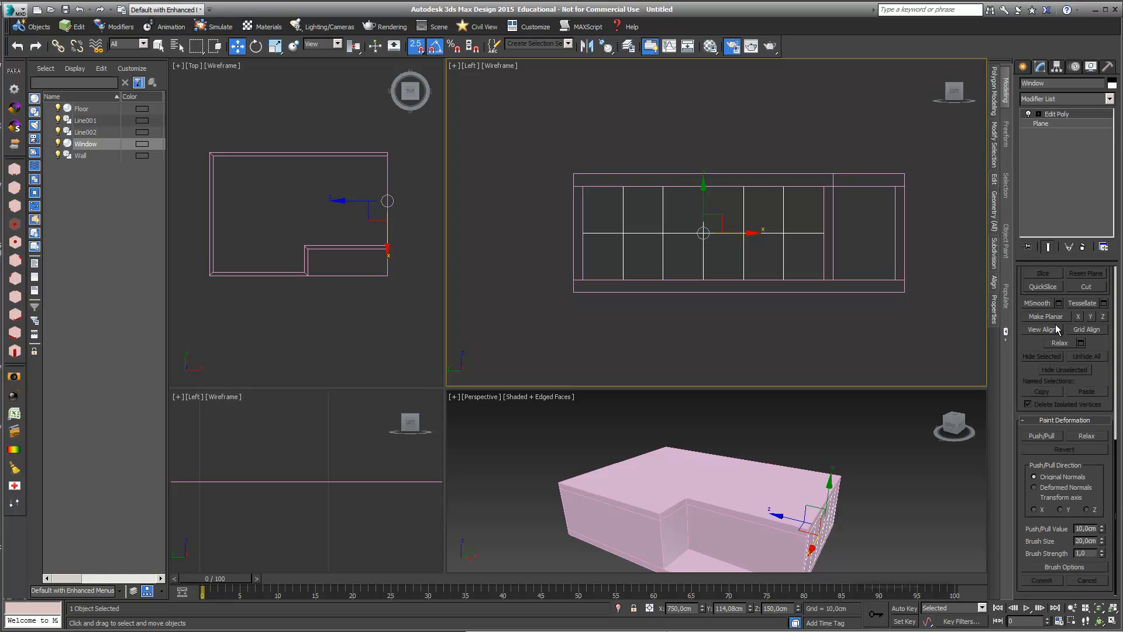
click(1039, 114)
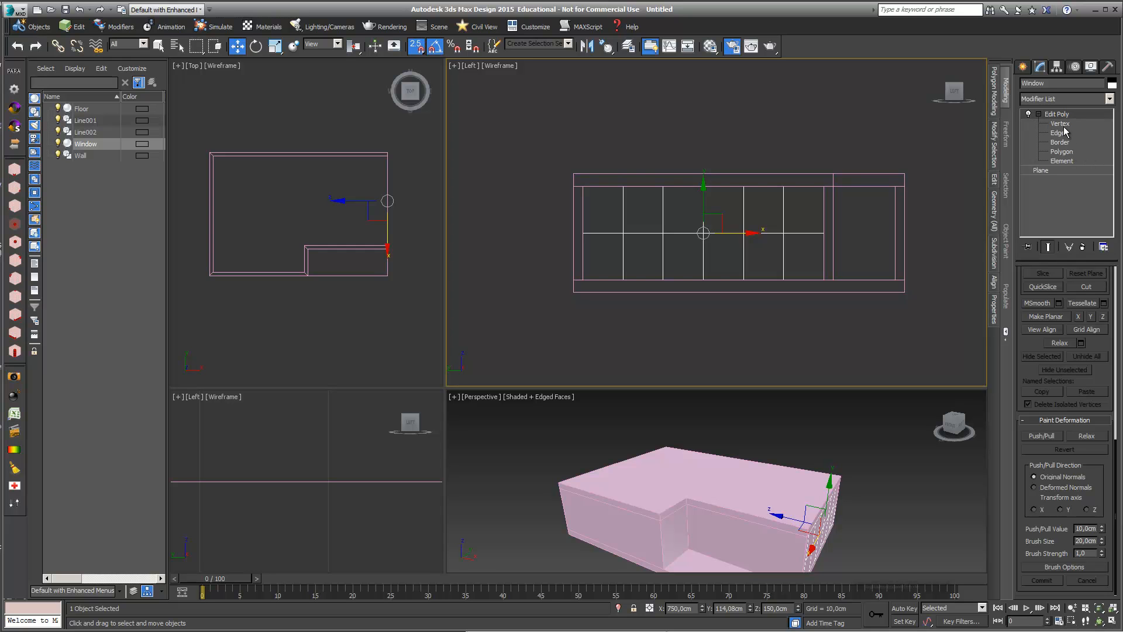
click(1059, 133)
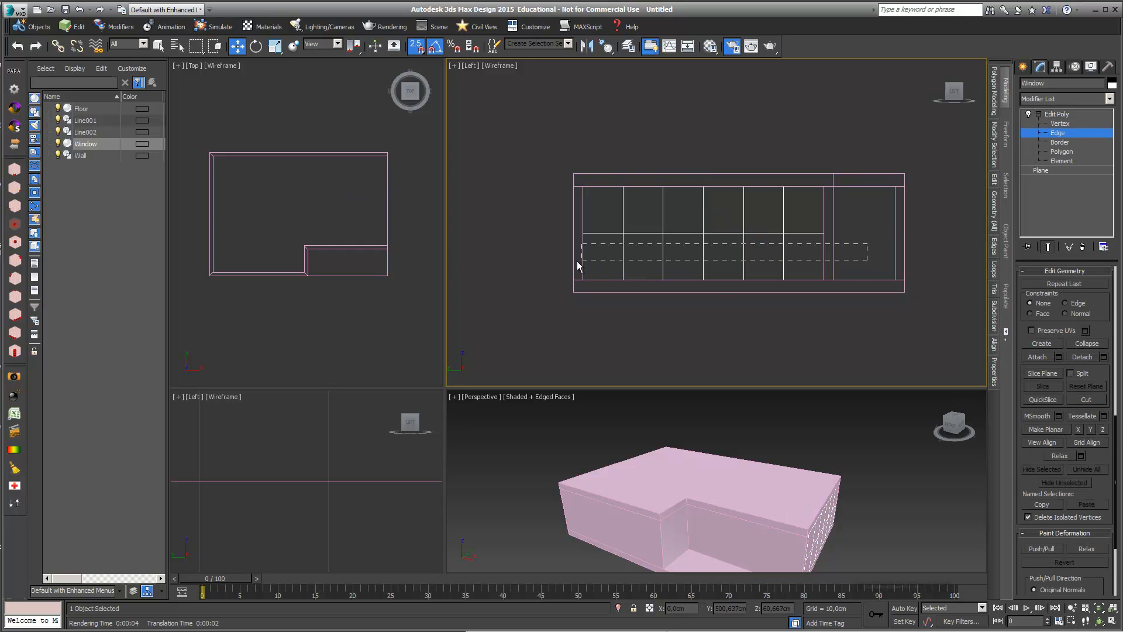
Step: Select the window's middle row of horizontal edges, with snapping turned off, and open the Move Transform Type-In for it
drag(545, 230, 546, 231)
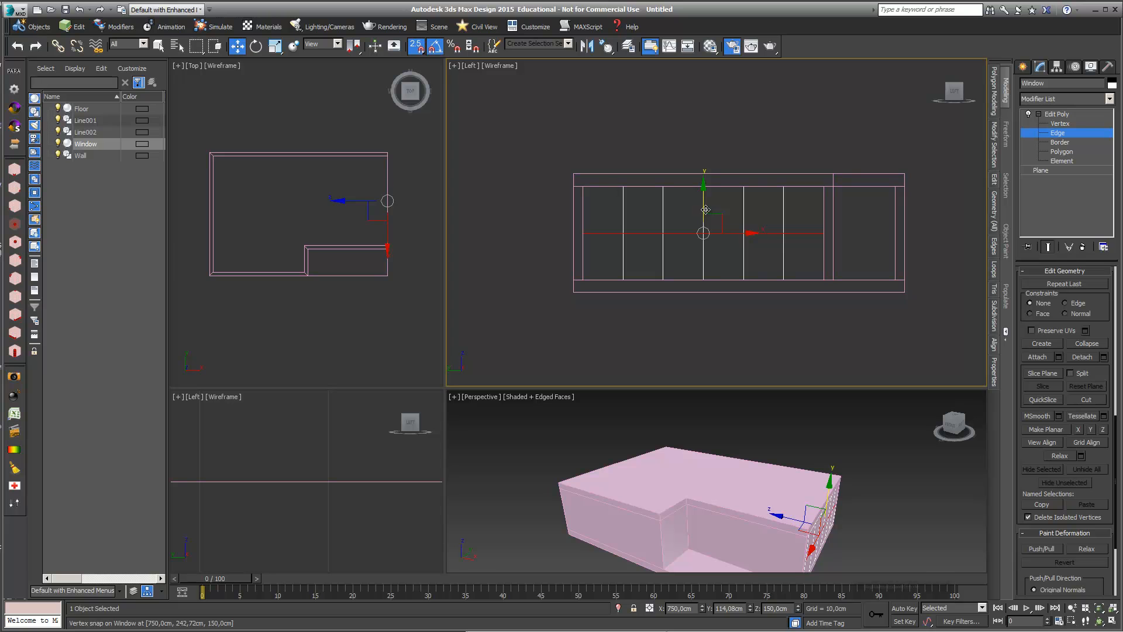
click(416, 46)
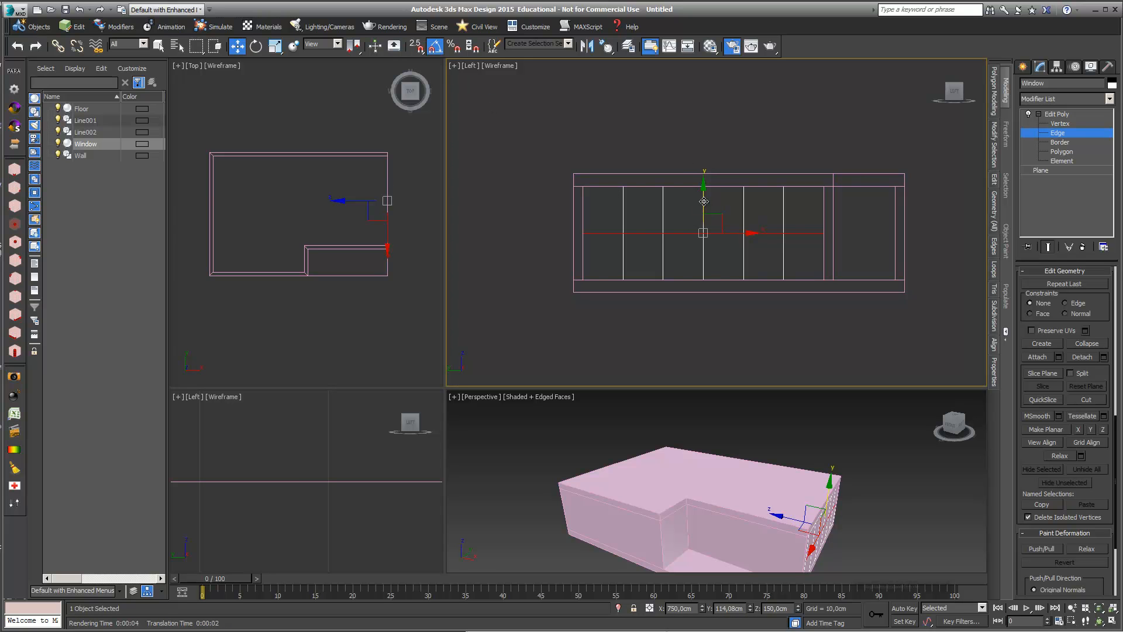
drag(700, 198, 692, 179)
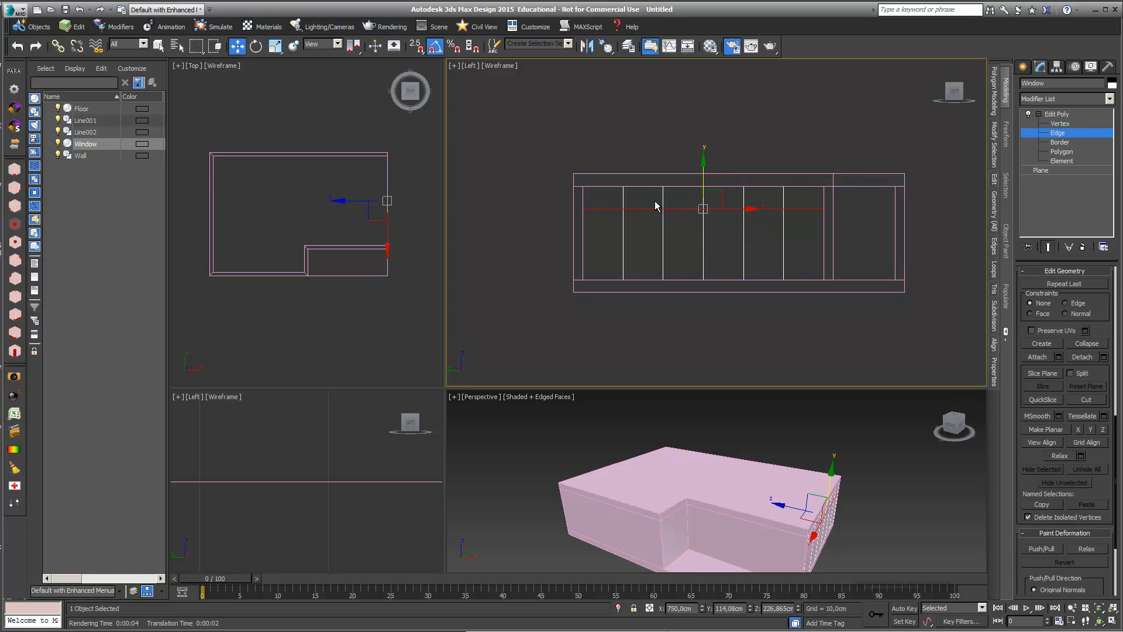
key(ctrl+z)
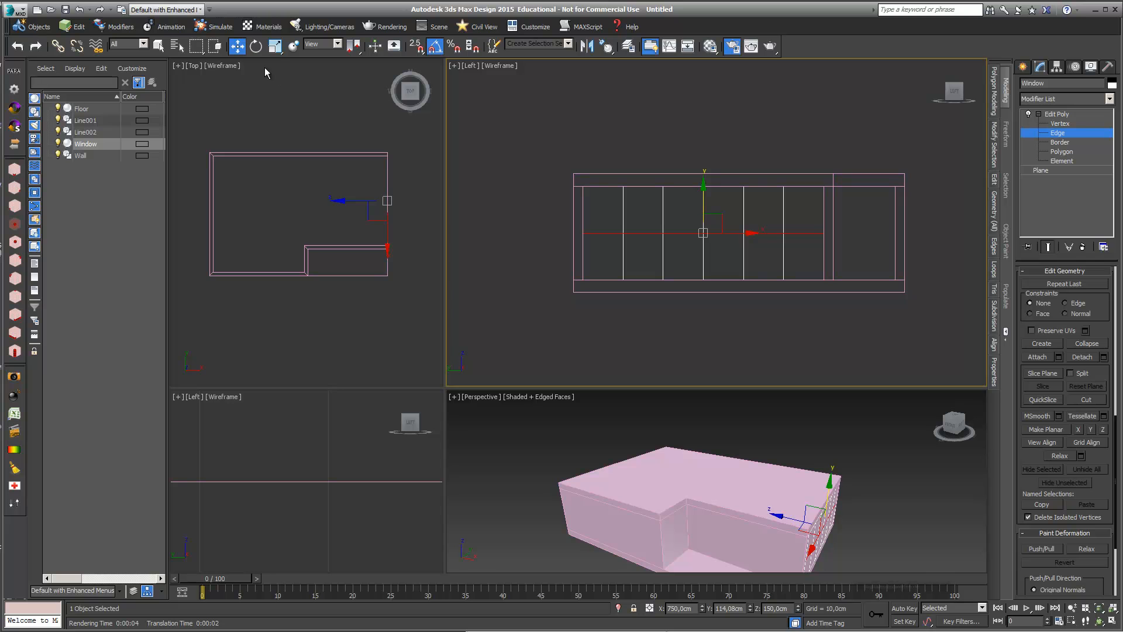
right_click(236, 47)
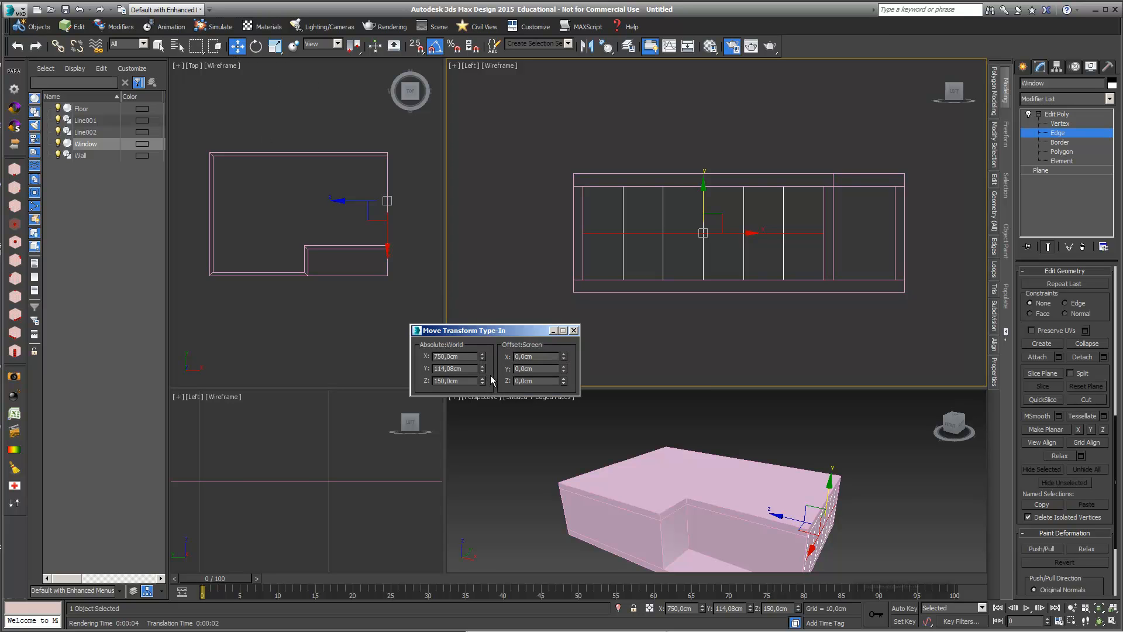
Step: Try to offset the selected edge row by 70 cm along the screen X axis
drag(538, 360, 509, 361)
text(-70)
key(Return)
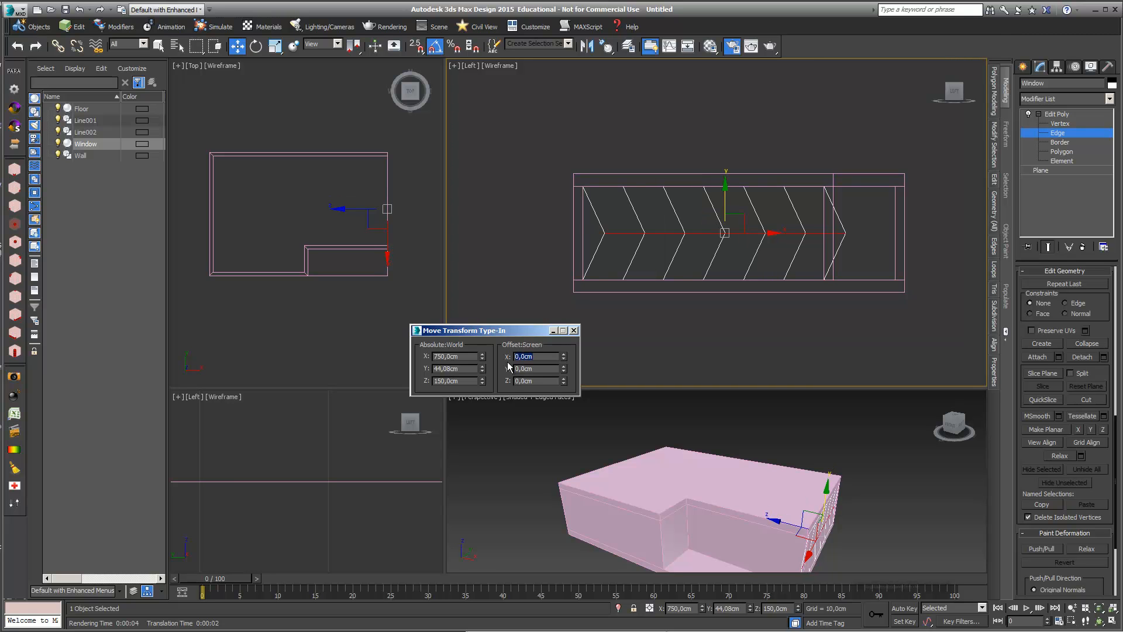
click(79, 9)
Step: Raise the window's middle edge row by a 70 cm offset along the screen Y axis and leave edge editing
double_click(515, 369)
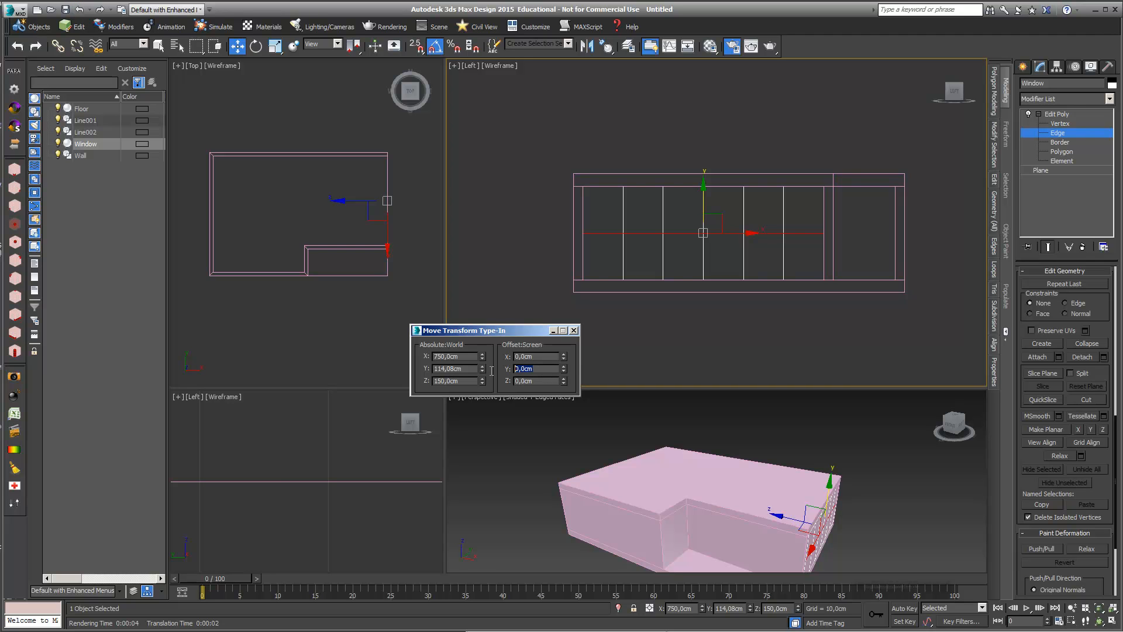
text(70)
key(Return)
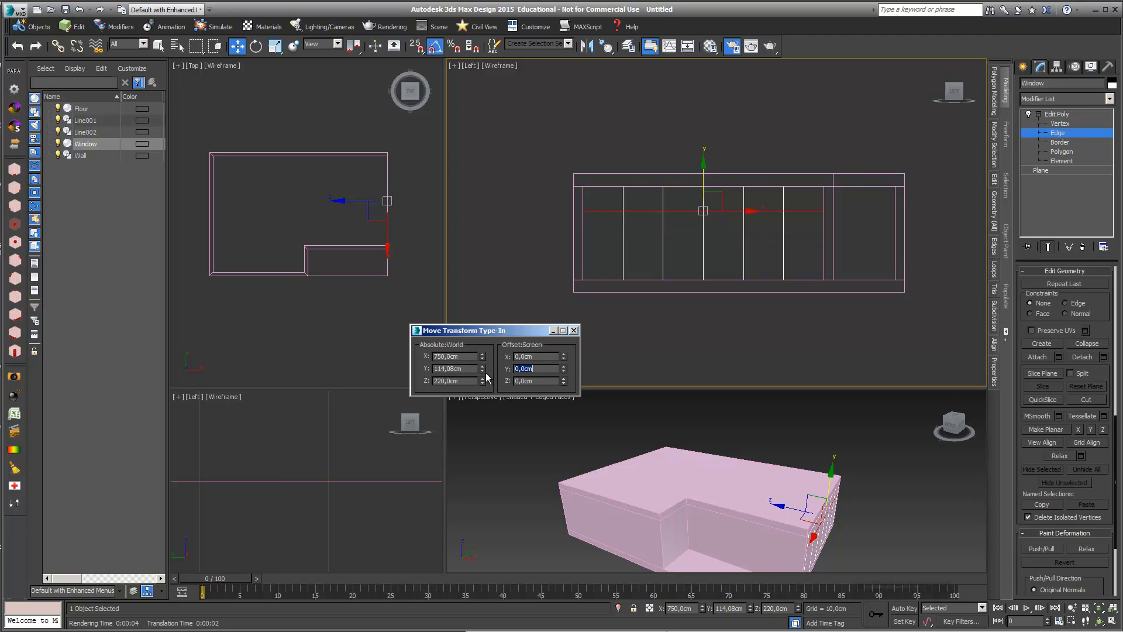
click(1075, 116)
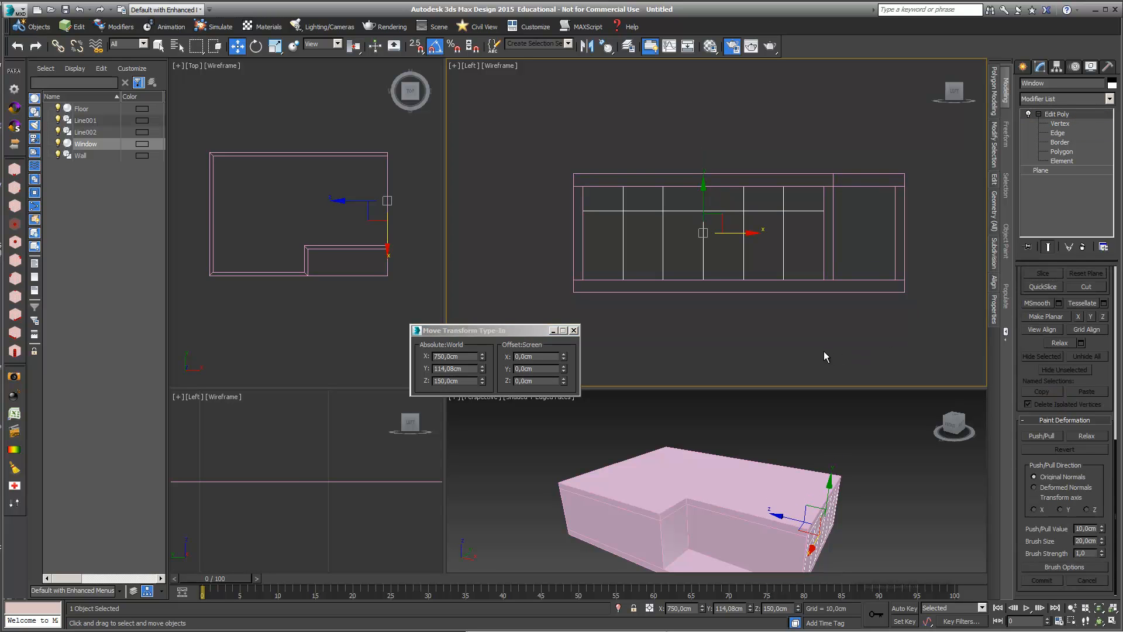
Step: Enlarge the perspective viewport and select all edges of the window plane at the Edit Poly edge level
drag(525, 333, 374, 425)
drag(449, 386, 379, 221)
right_click(844, 343)
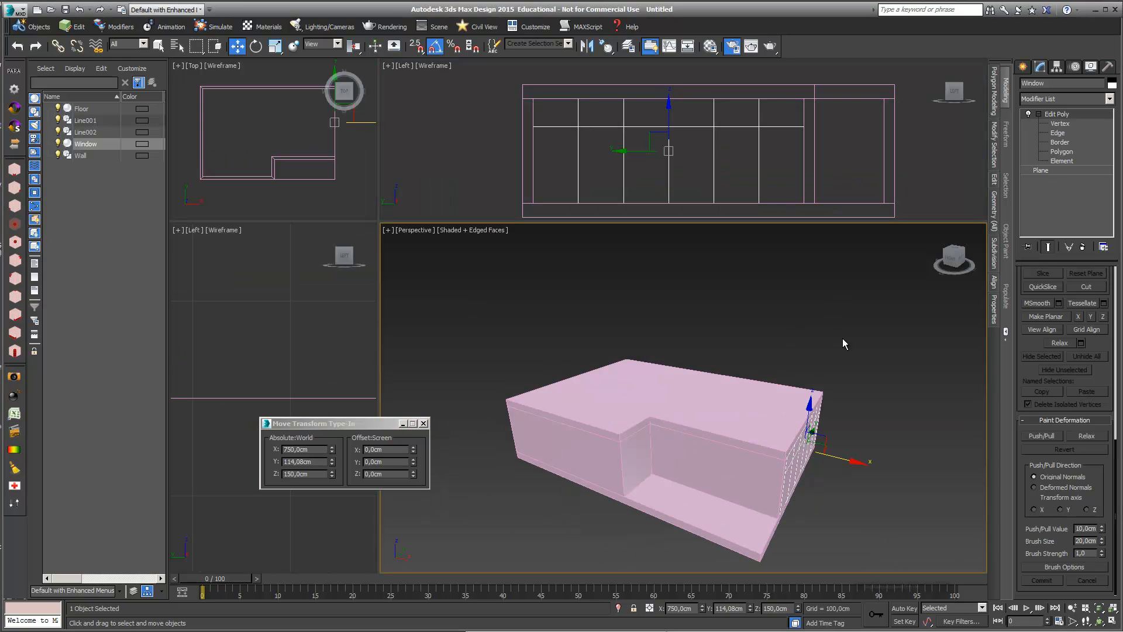
click(1060, 133)
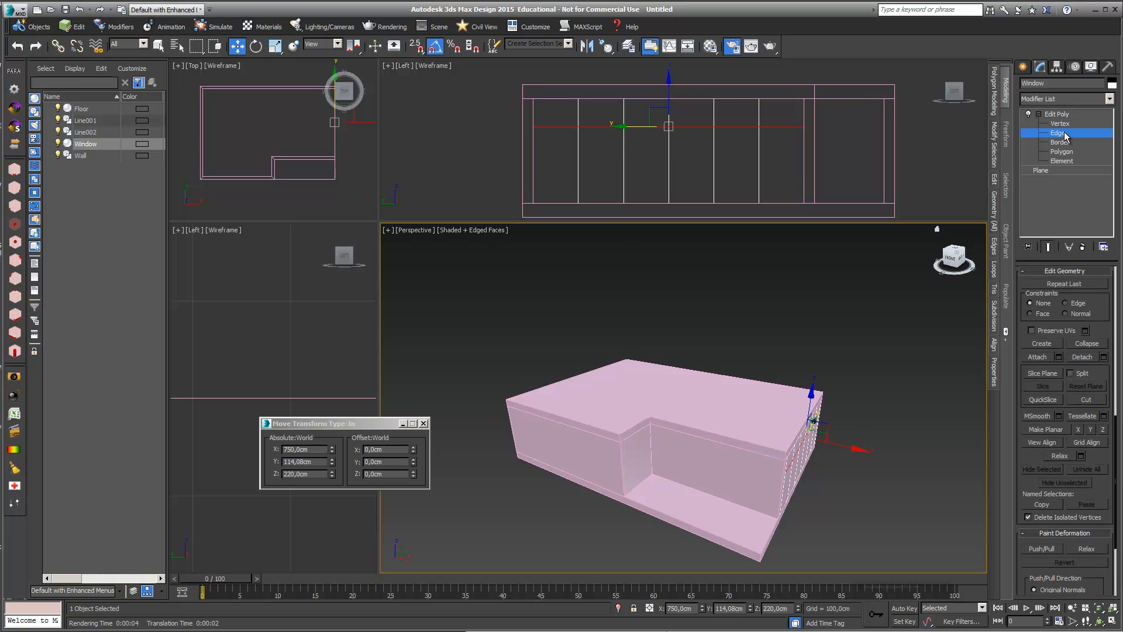
key(ctrl+a)
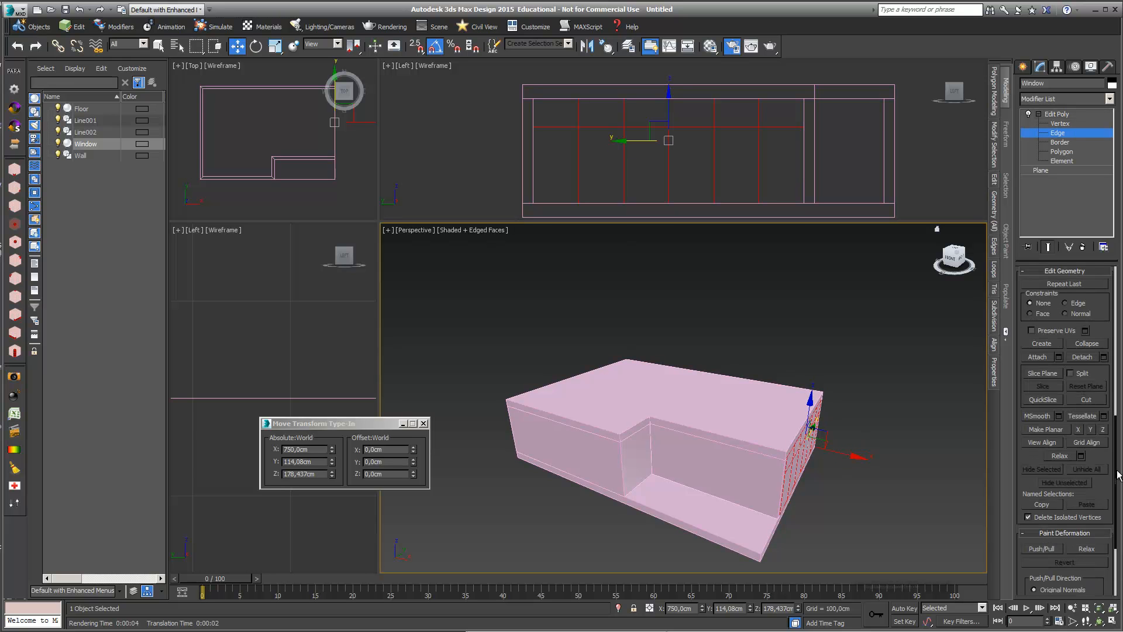
Step: Create a linear shape named Windowframe from the selected window edges and leave edge editing
drag(1111, 473, 1109, 605)
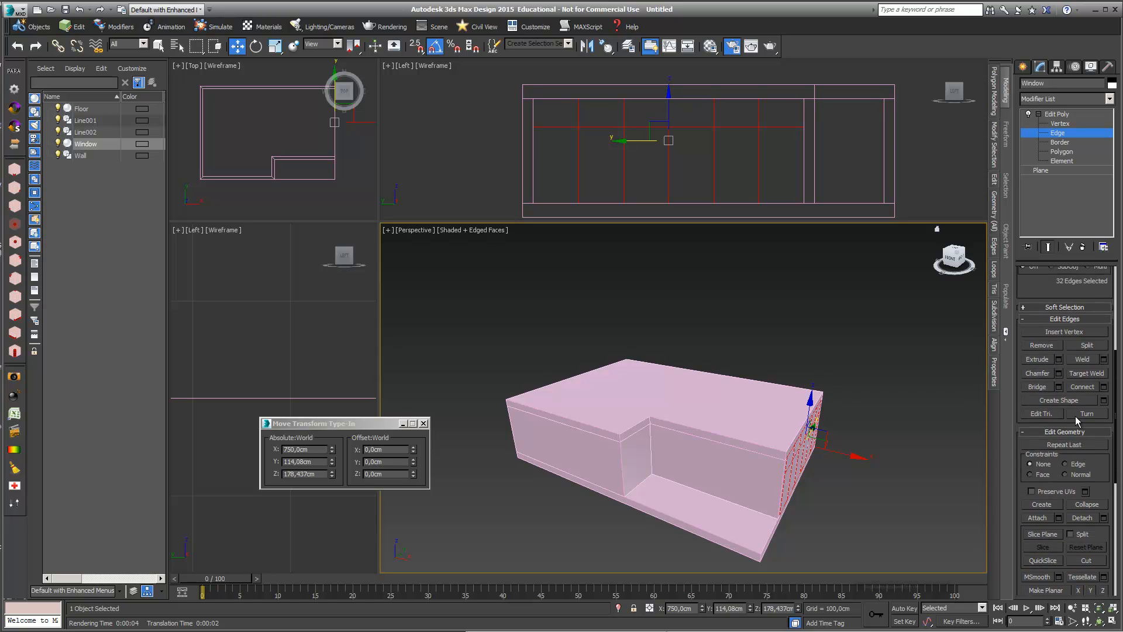
click(1104, 401)
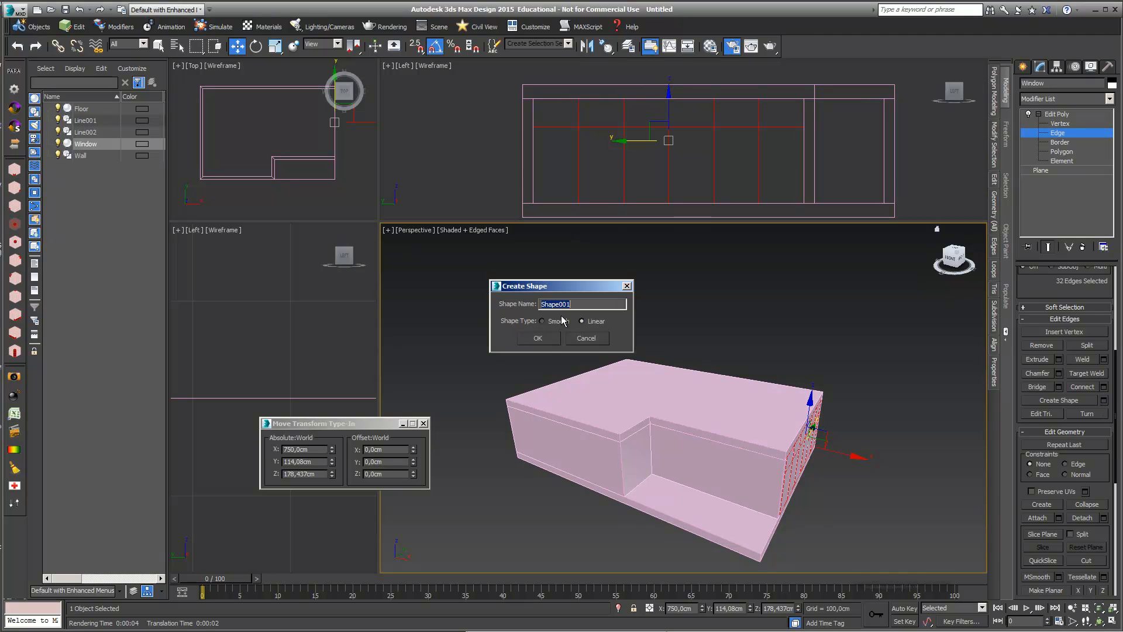
text(Windowframe)
click(538, 339)
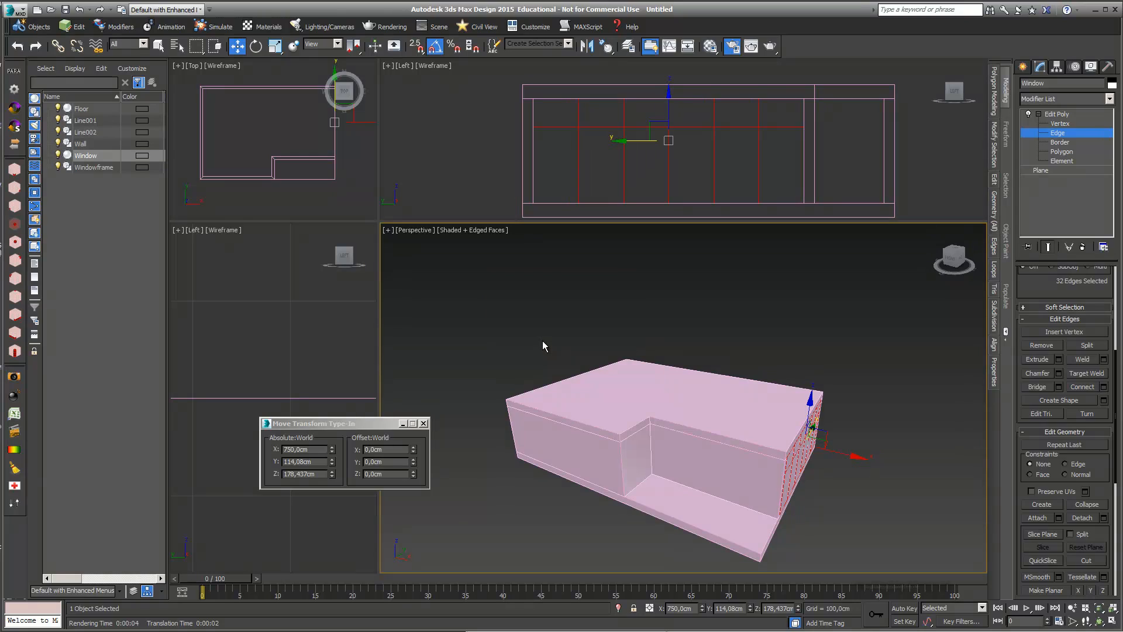
click(1061, 115)
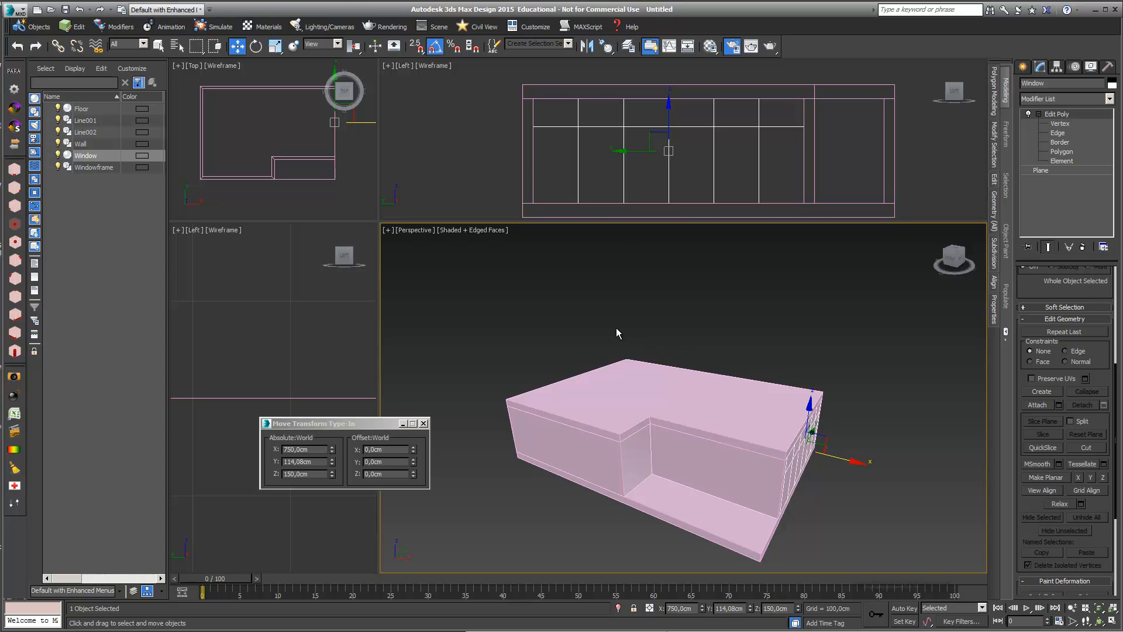
Step: Select the Windowframe shape from the scene's object list and isolate it
key(h)
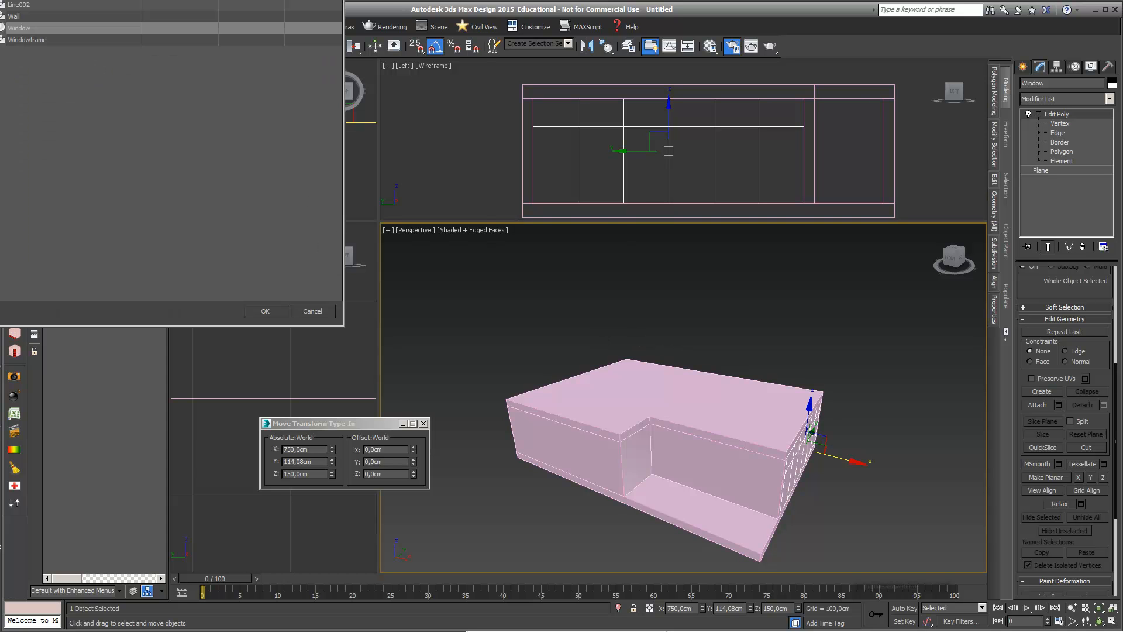
drag(508, 75, 561, 112)
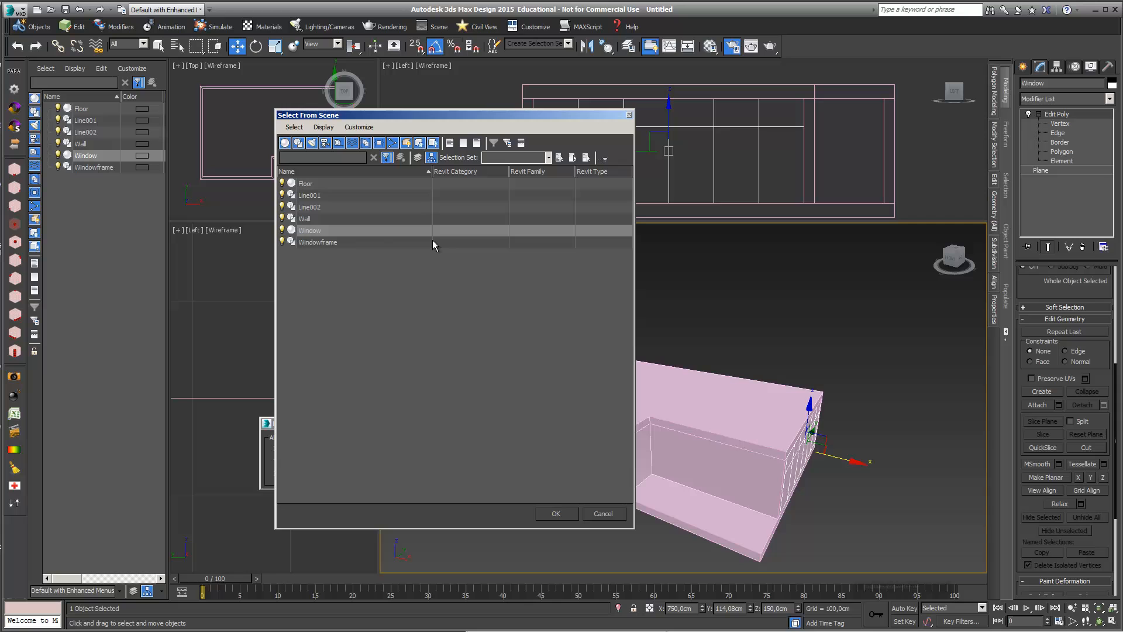
click(318, 242)
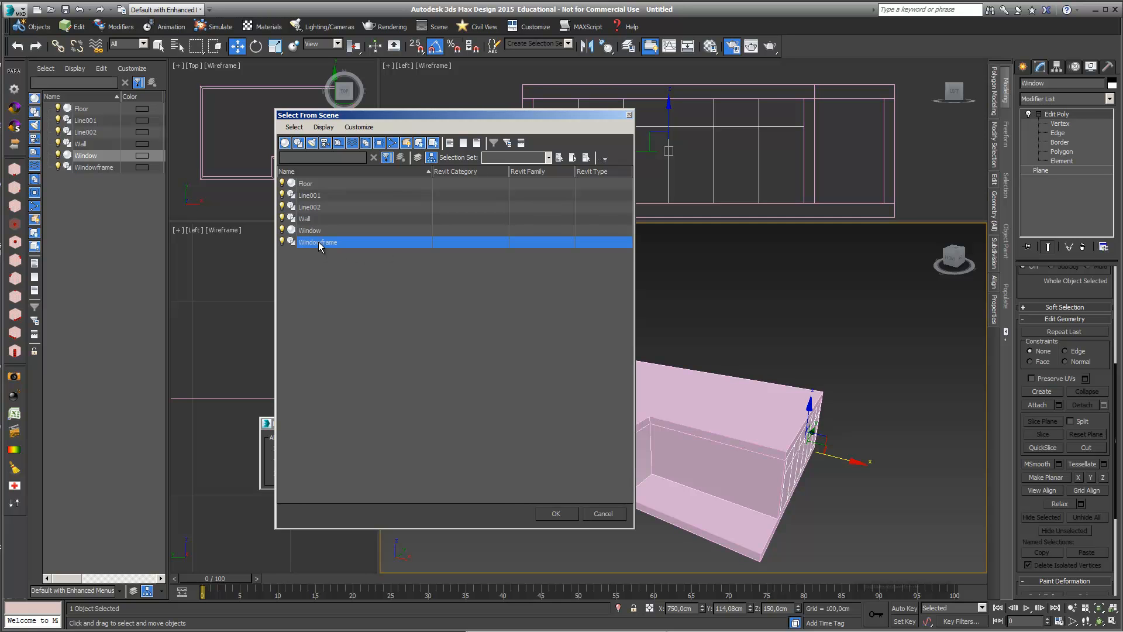
click(557, 514)
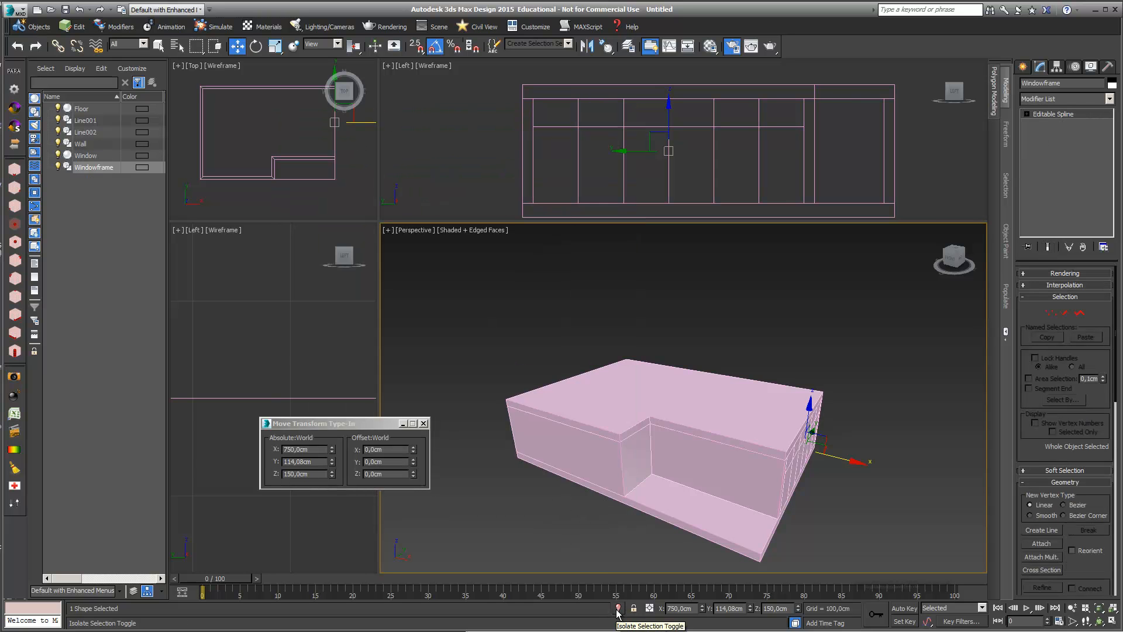
click(618, 608)
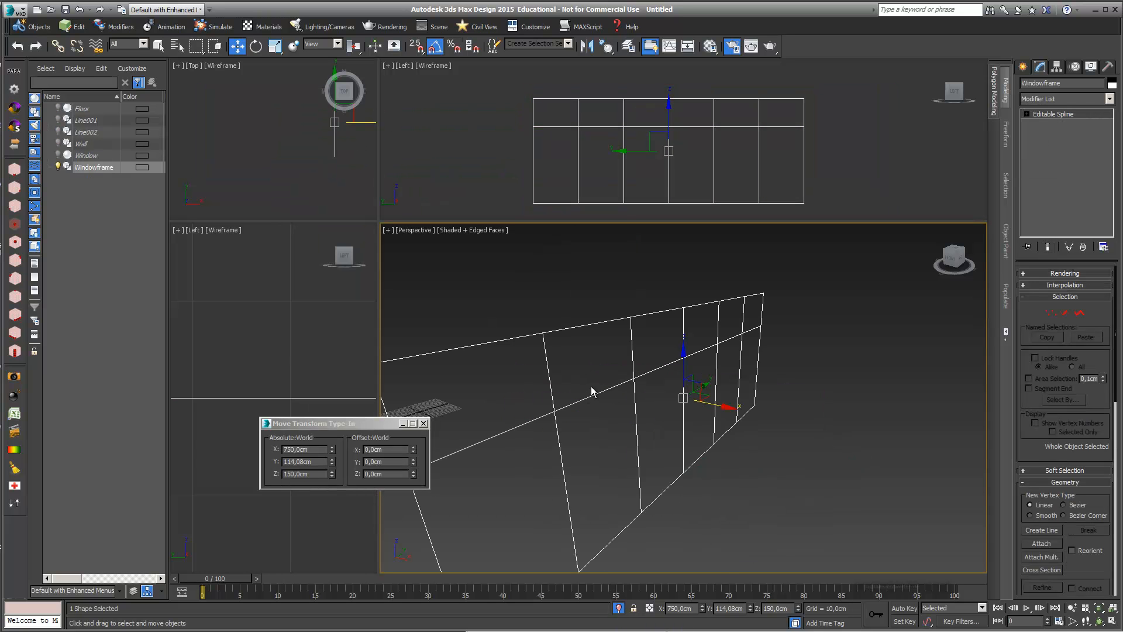
alt+middle_drag(645, 369, 671, 361)
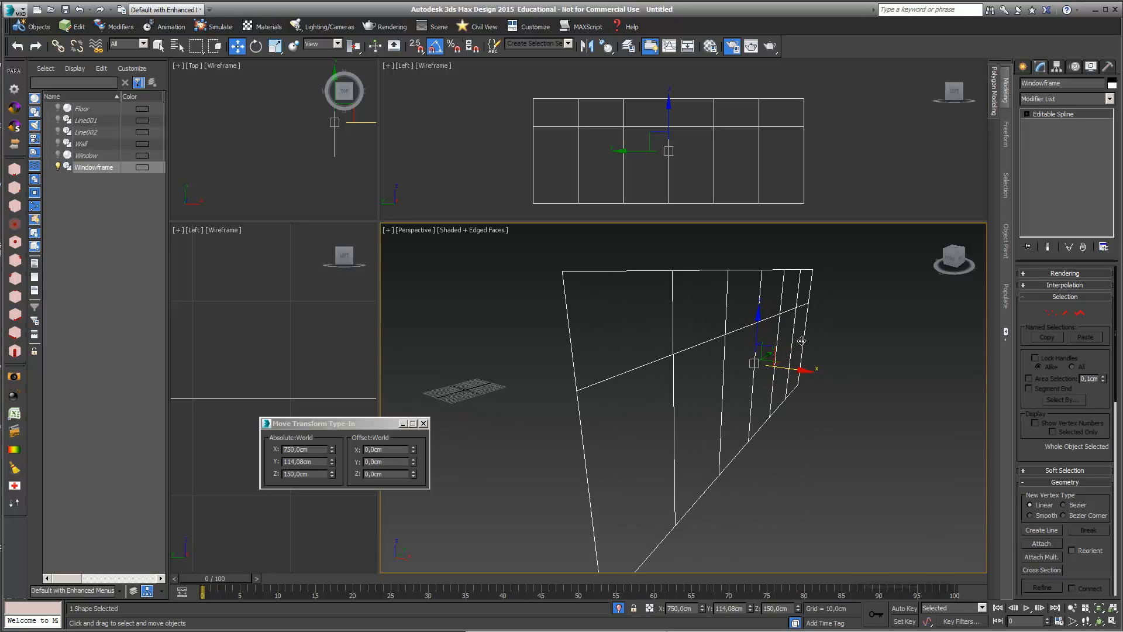
Step: Try making the Windowframe spline renderable in renderer and viewport with a rectangular cross-section
click(1024, 273)
click(1026, 293)
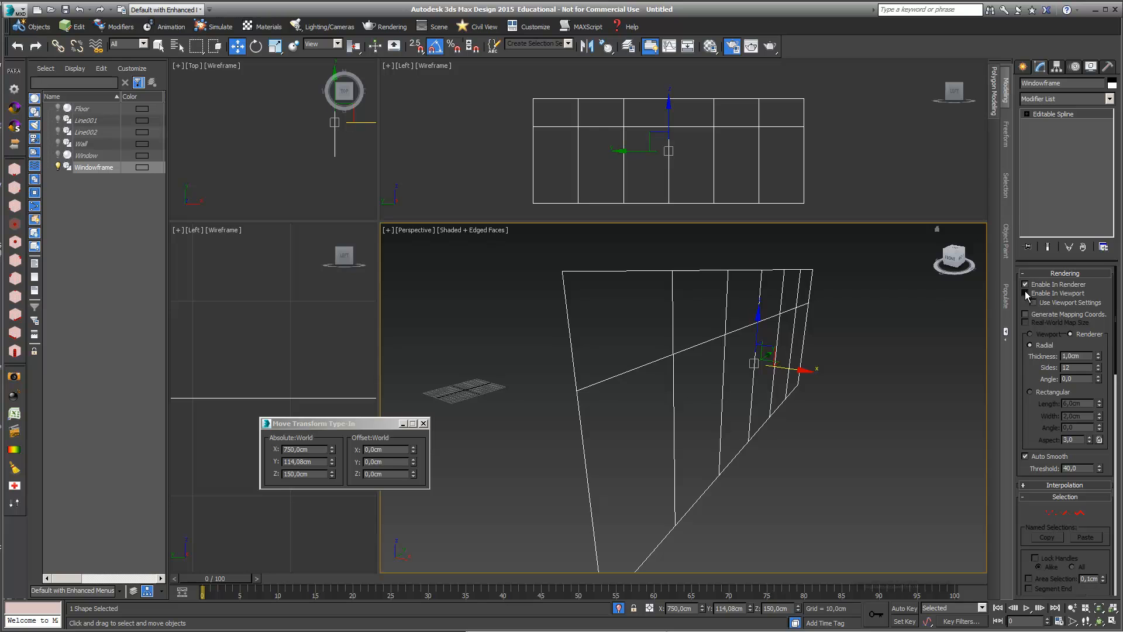
click(1031, 393)
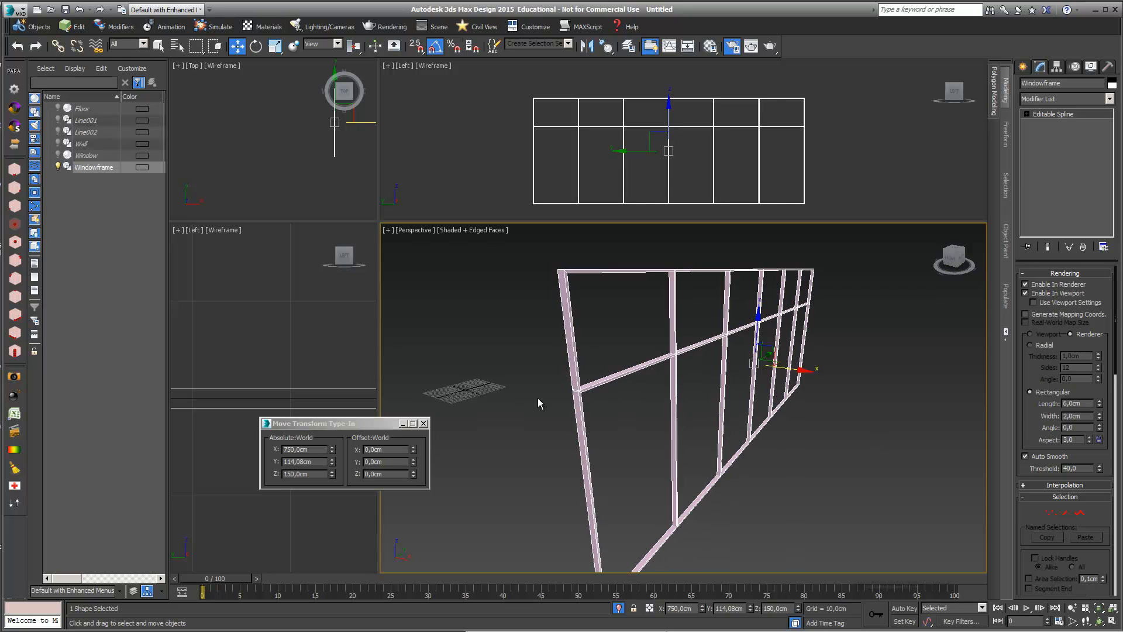
scroll(587, 389, up, 5)
scroll(585, 391, down, 5)
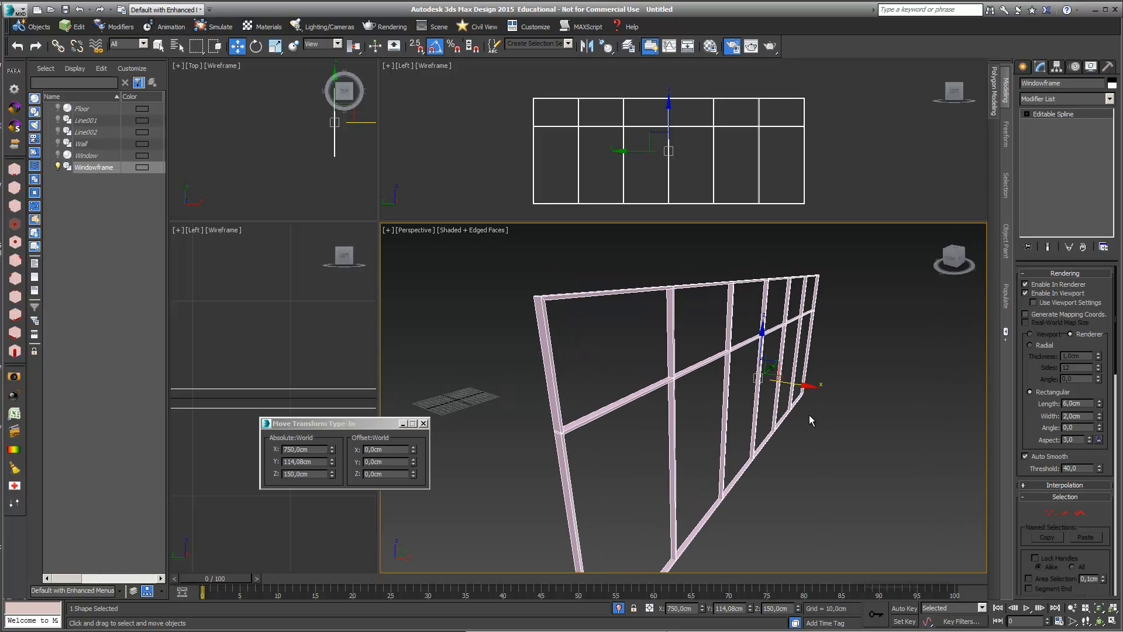
Step: Try a rectangular section 10 cm long and 6 cm wide on the spline and turn its renderer and viewport display off again
drag(1100, 403, 1080, 374)
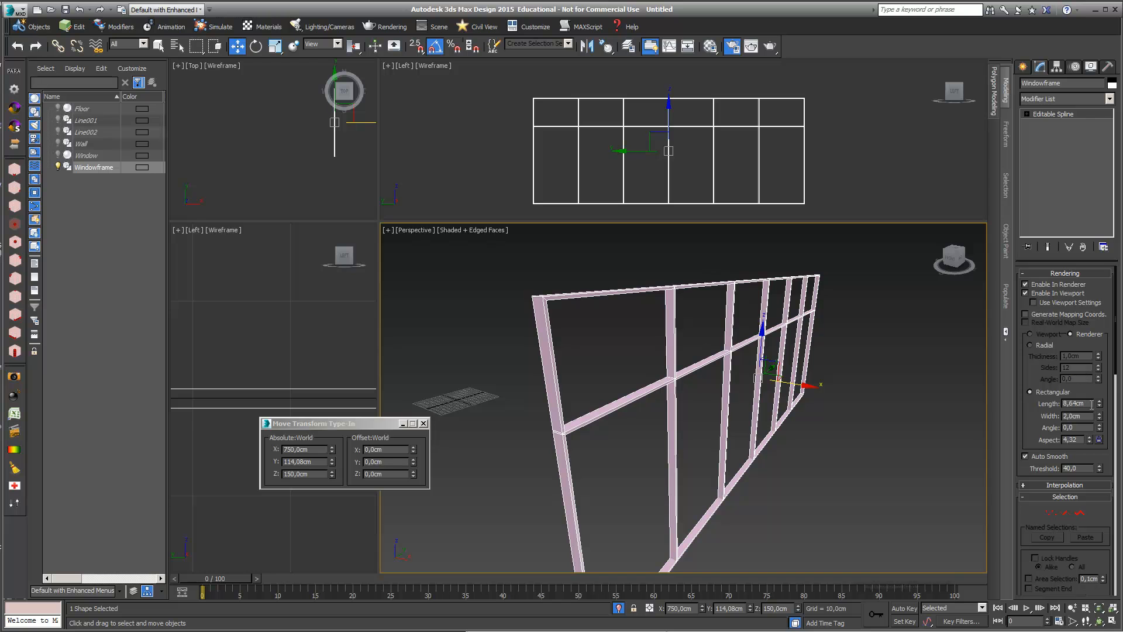
text(10)
key(Return)
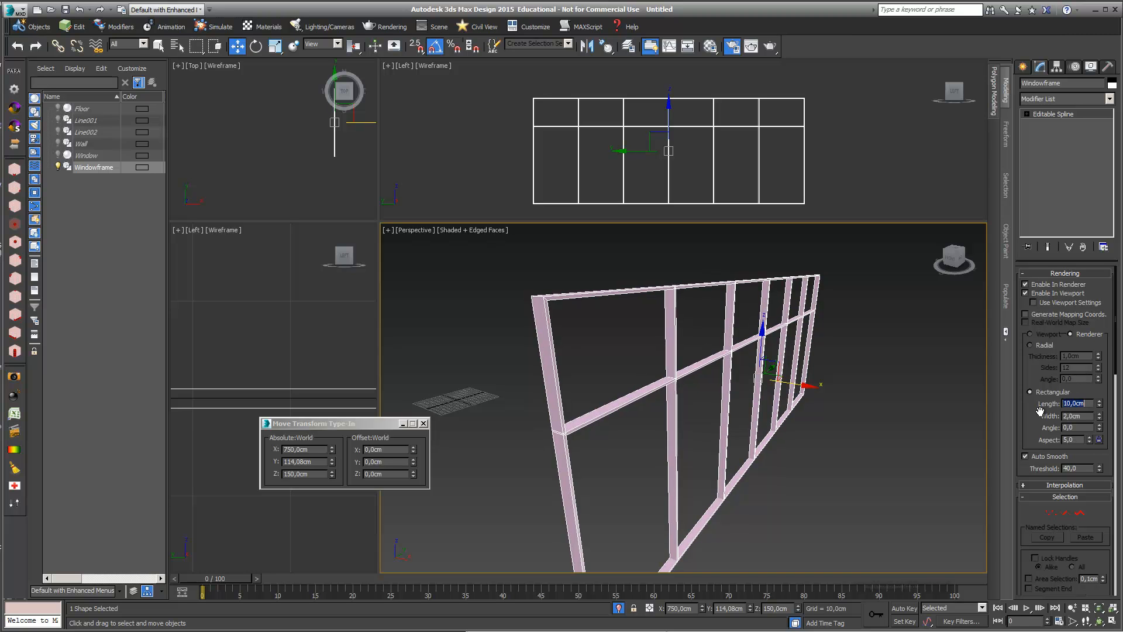
double_click(1077, 415)
text(6)
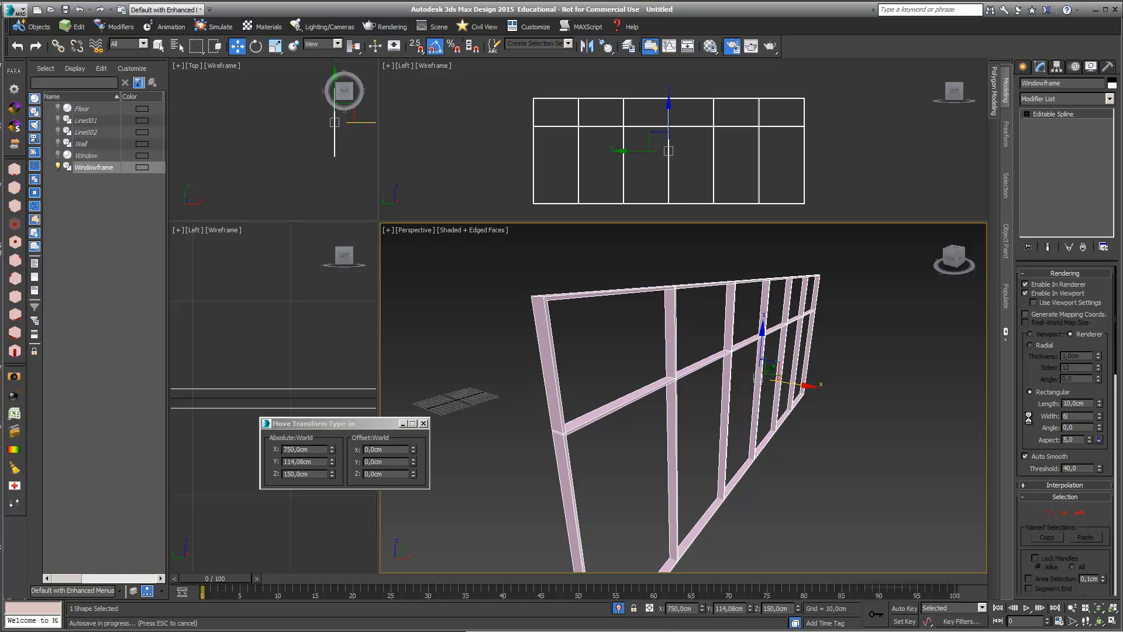
key(Return)
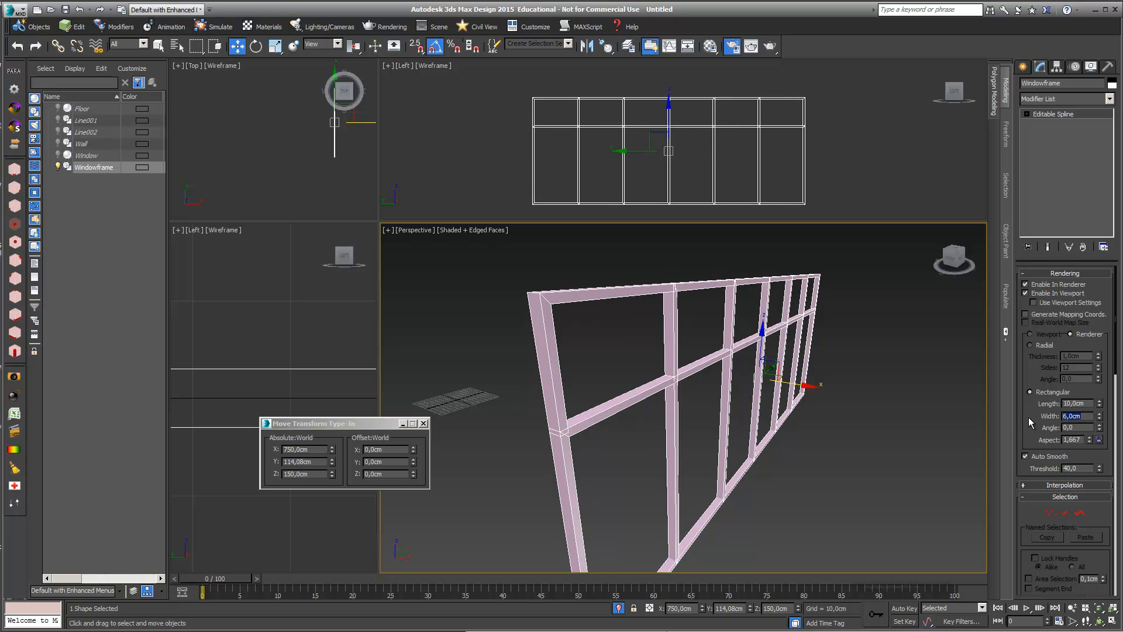
click(1025, 293)
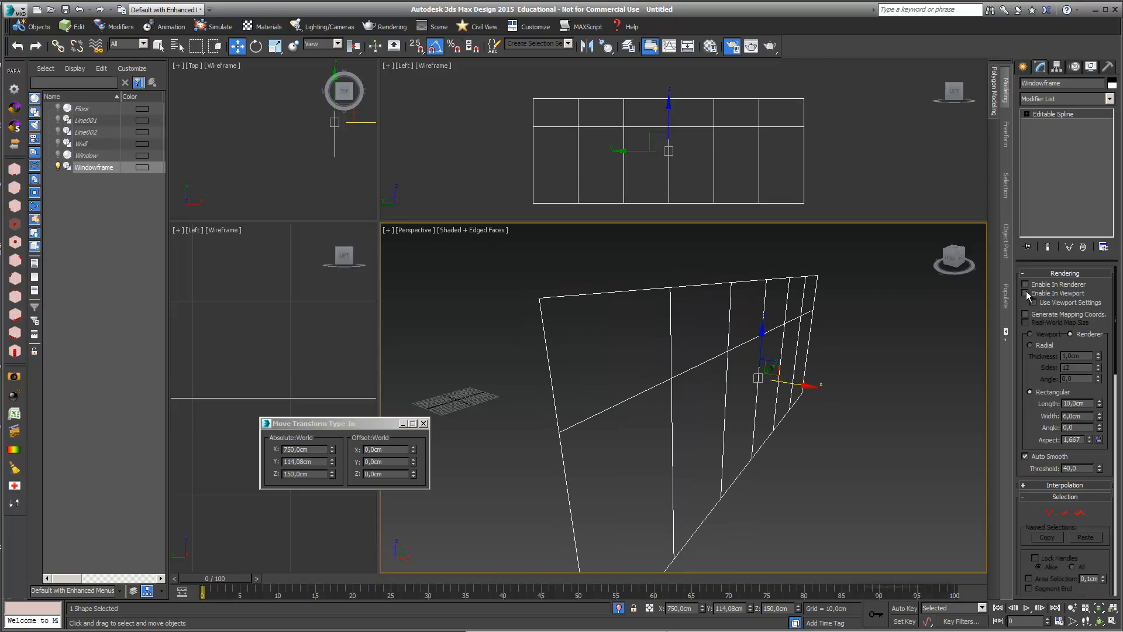
Step: Add a Sweep modifier to the Windowframe spline and use the built-in Tee section
click(1110, 98)
drag(1113, 177, 1114, 408)
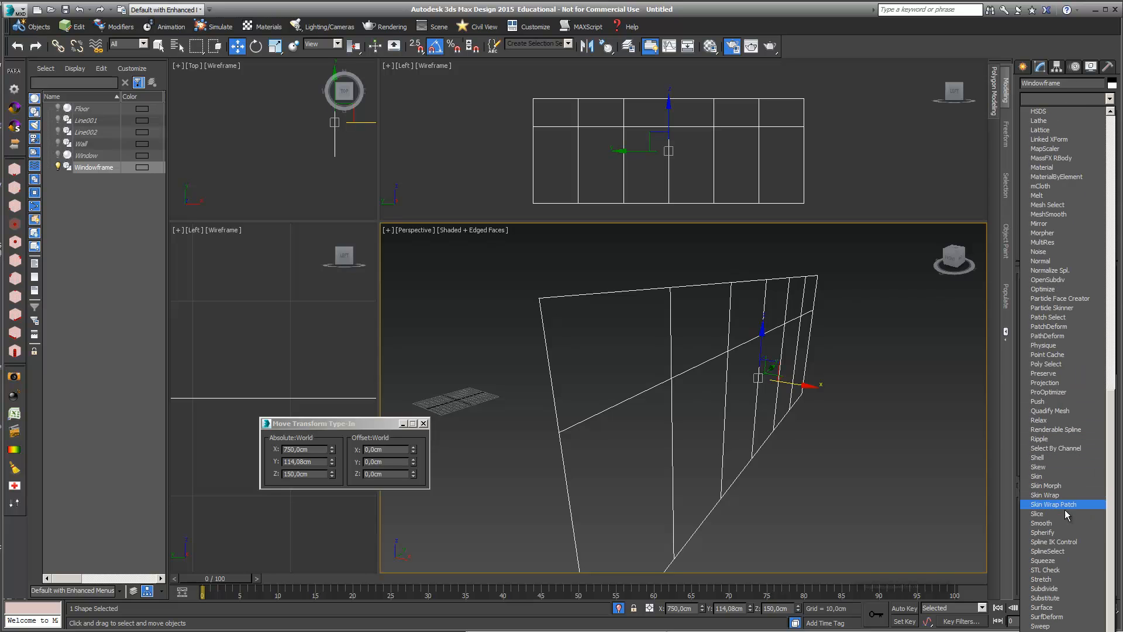
click(1076, 626)
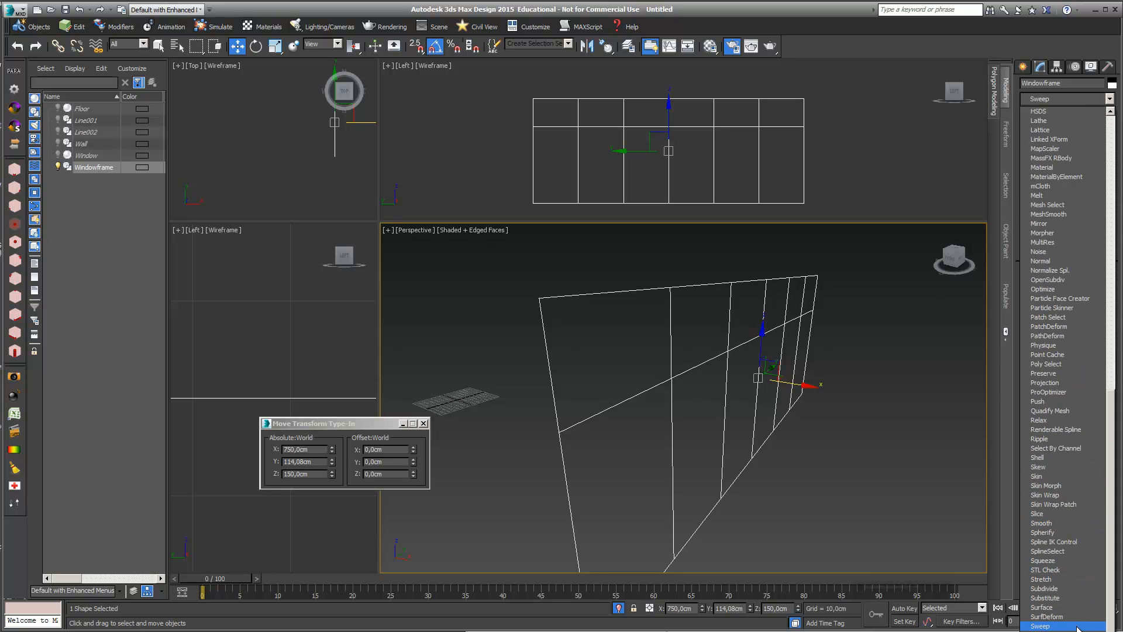
click(1095, 316)
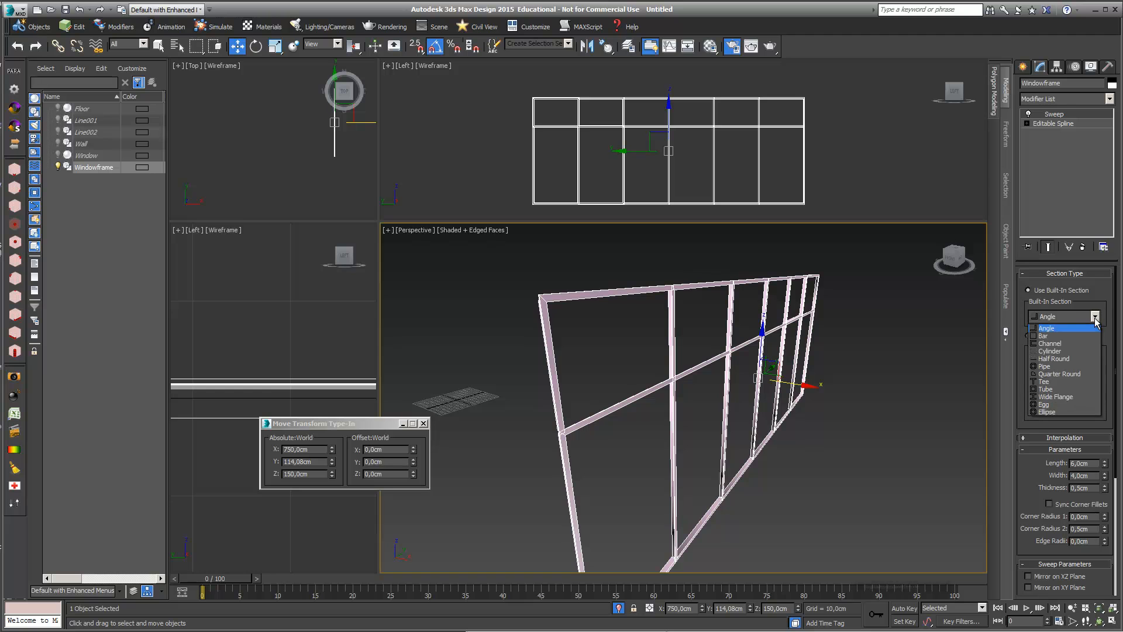
click(1068, 382)
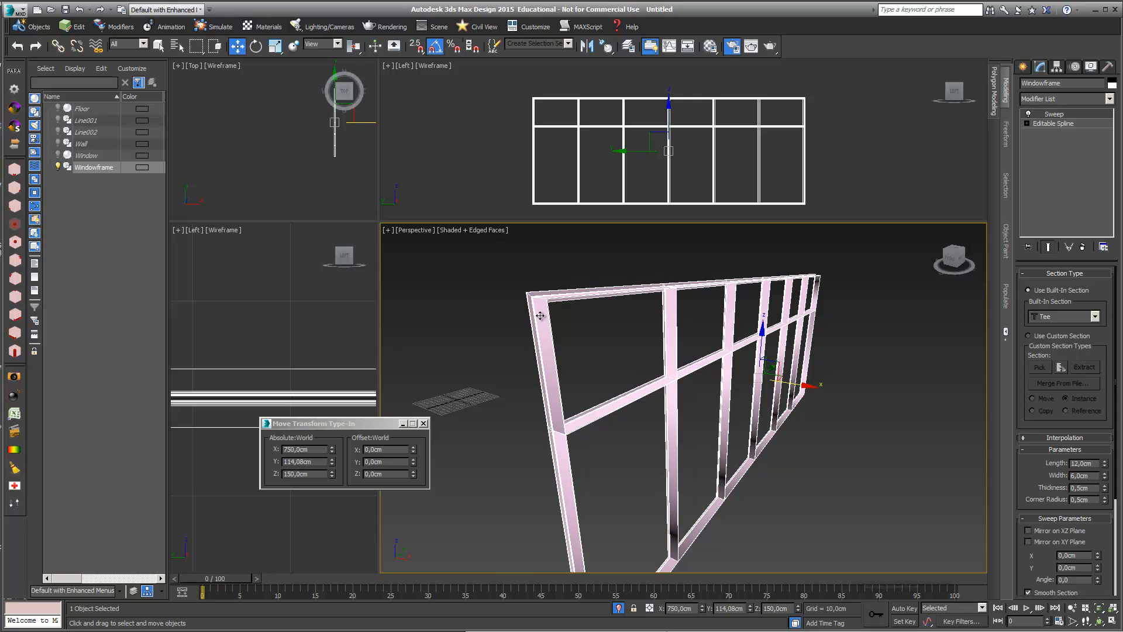
Step: Set the Tee section's length to 18 cm, with a closer view of the frame's upper corner
middle_drag(541, 306, 581, 380)
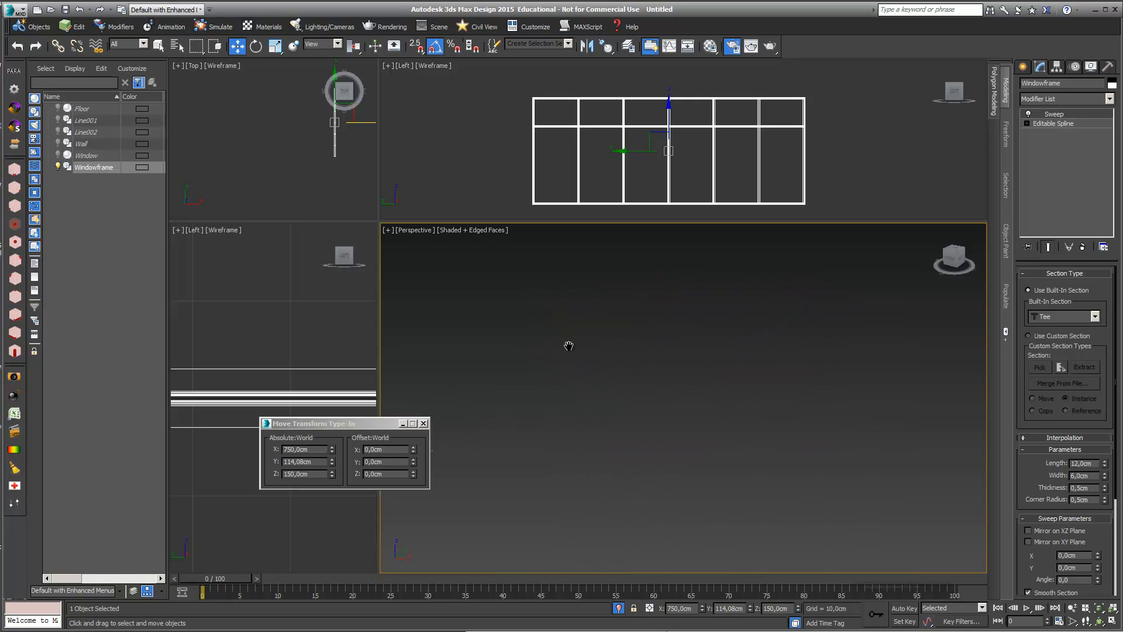
key(z)
click(1072, 608)
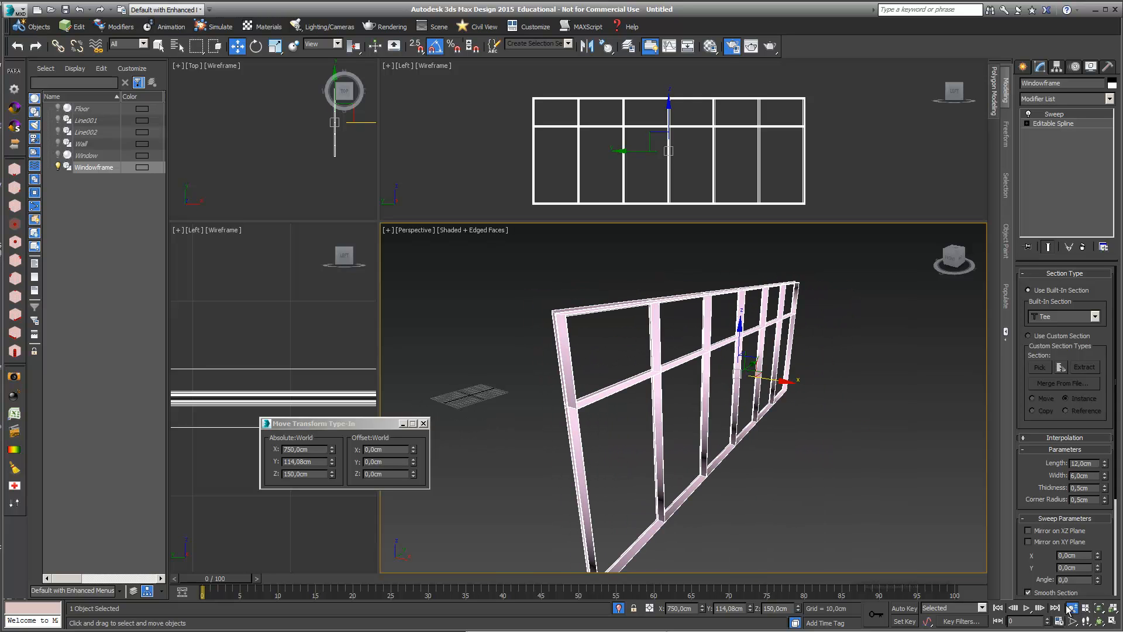
drag(572, 309, 566, 269)
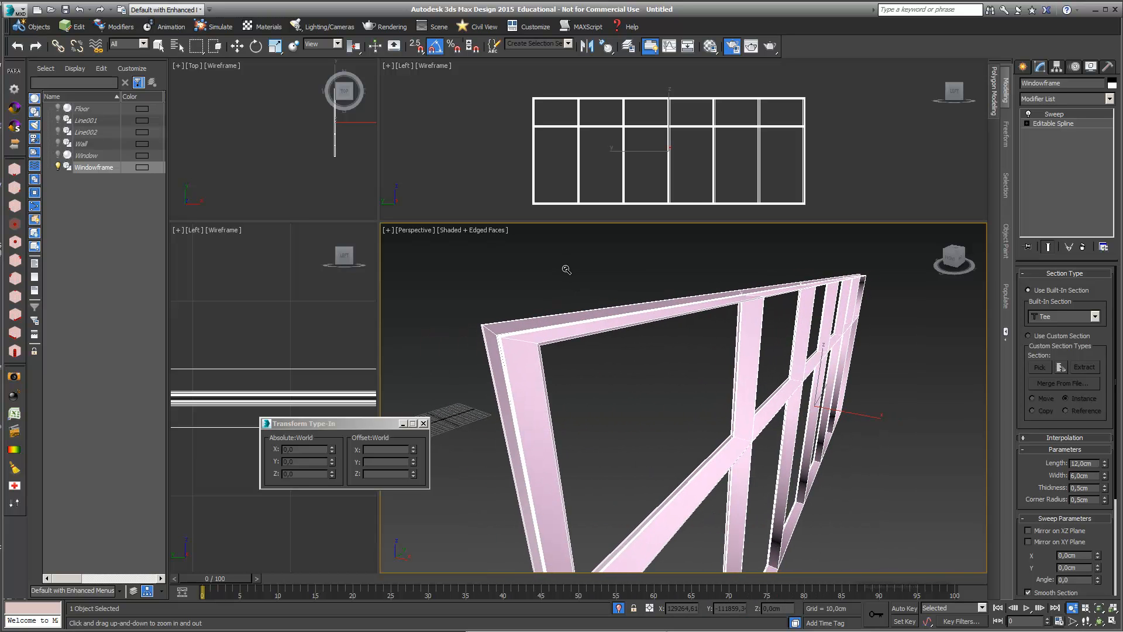
double_click(1095, 465)
text(13)
key(Return)
text(18)
key(Return)
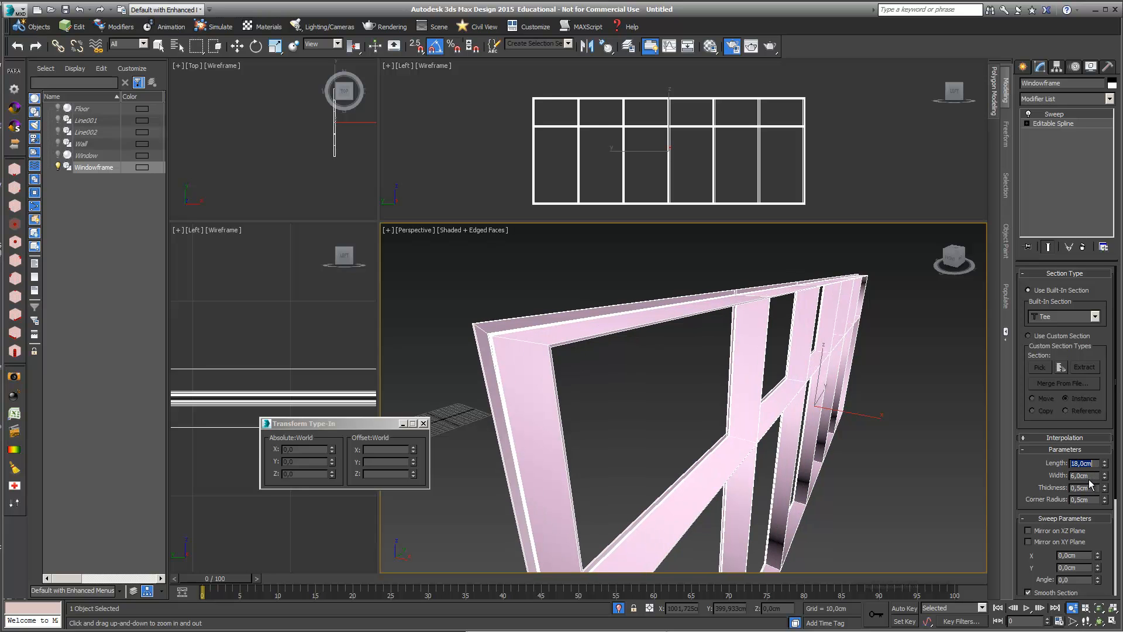
Step: Set the Tee section's width to 10 cm
double_click(1090, 475)
text(5)
key(Return)
text(10)
key(Return)
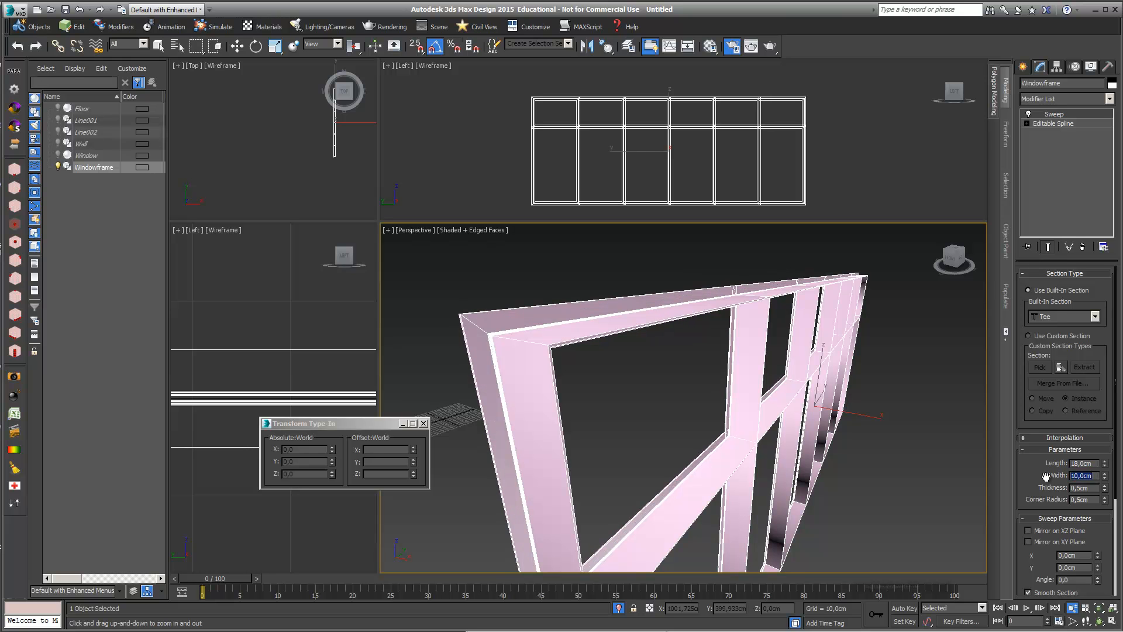
Step: Set the Tee section's thickness to 1 cm
click(1105, 485)
drag(1105, 489, 1048, 491)
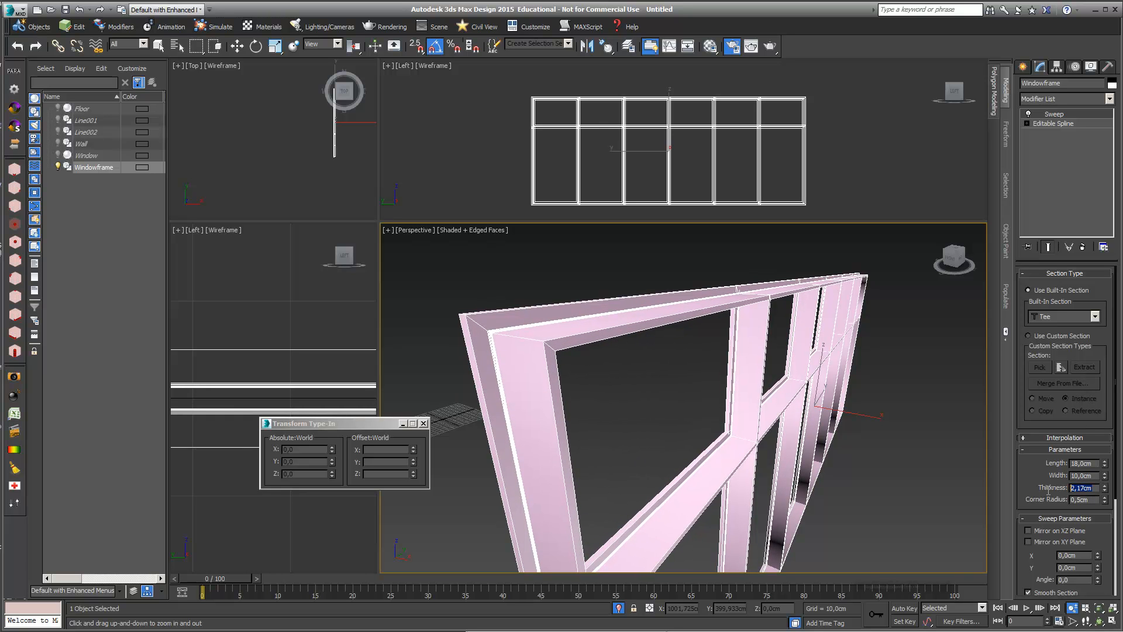
text(1)
key(Return)
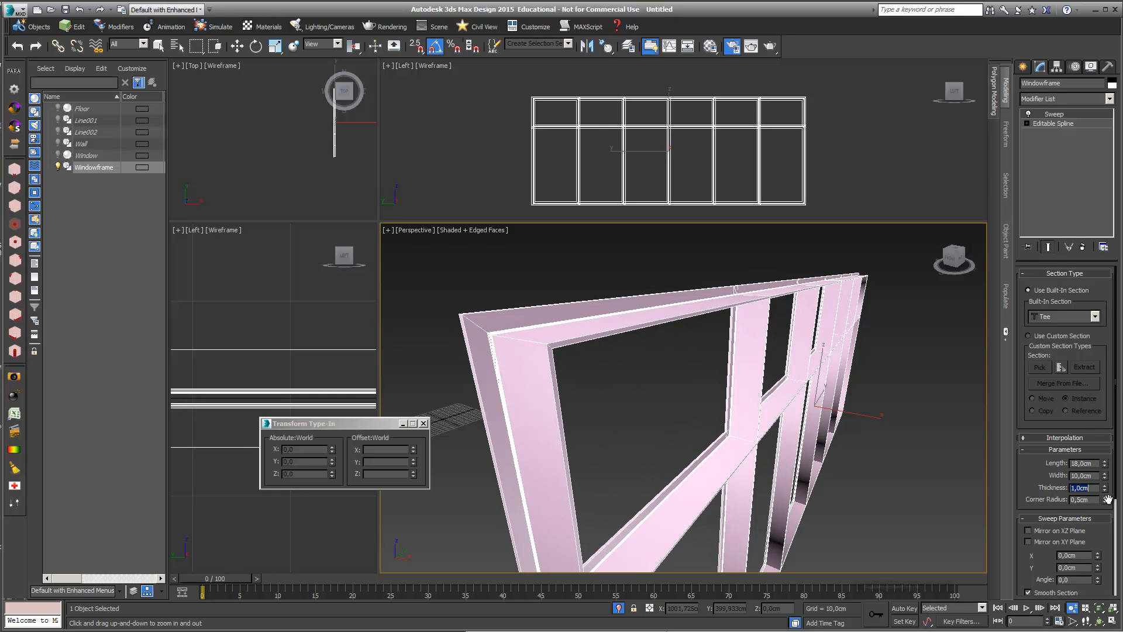
Step: Raise the Tee section's corner radius to about 1.32 cm and end the isolation of the window frame
drag(1104, 499, 1103, 456)
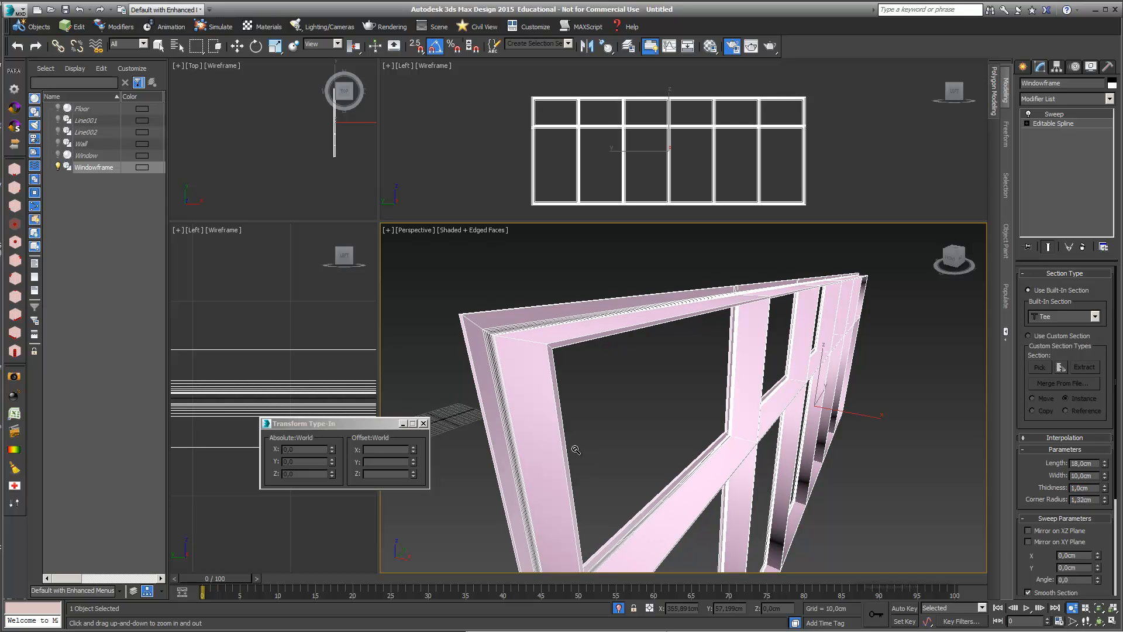
drag(710, 394, 694, 376)
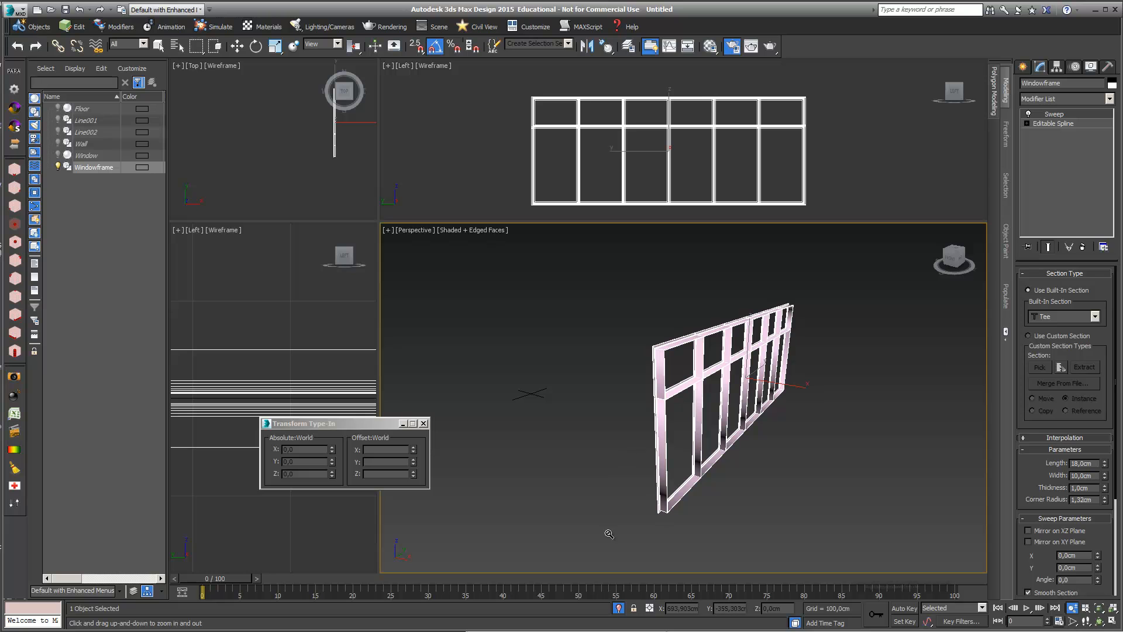
click(619, 608)
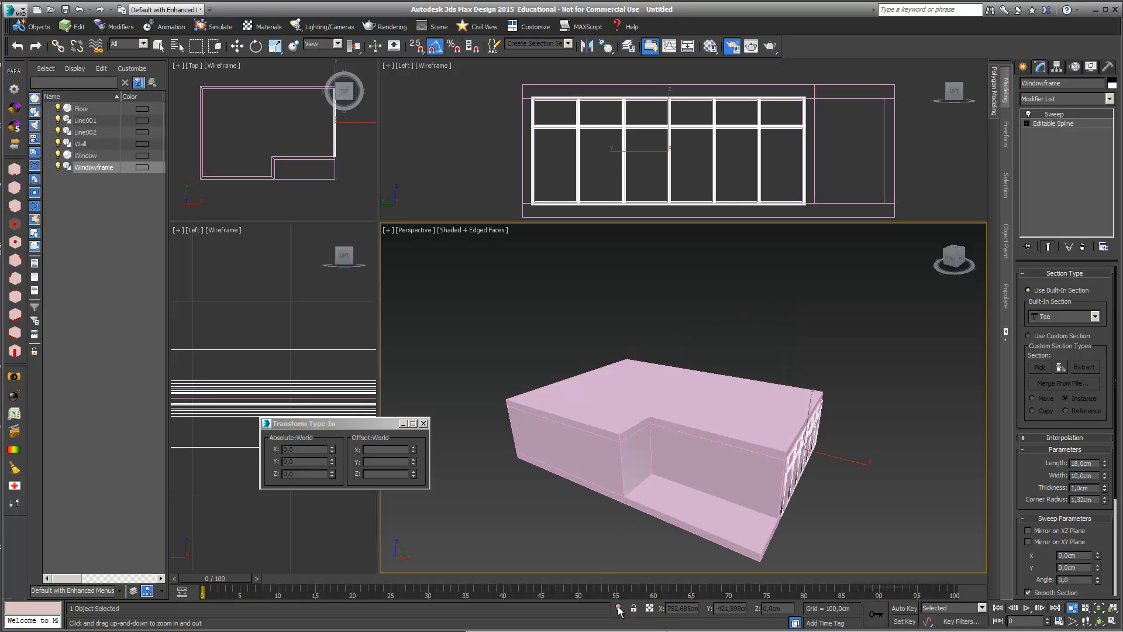
Step: Try the left-middle and top-centre pivot alignments for the window frame's Sweep, and settle on the centre one
drag(543, 220, 552, 409)
drag(610, 217, 599, 186)
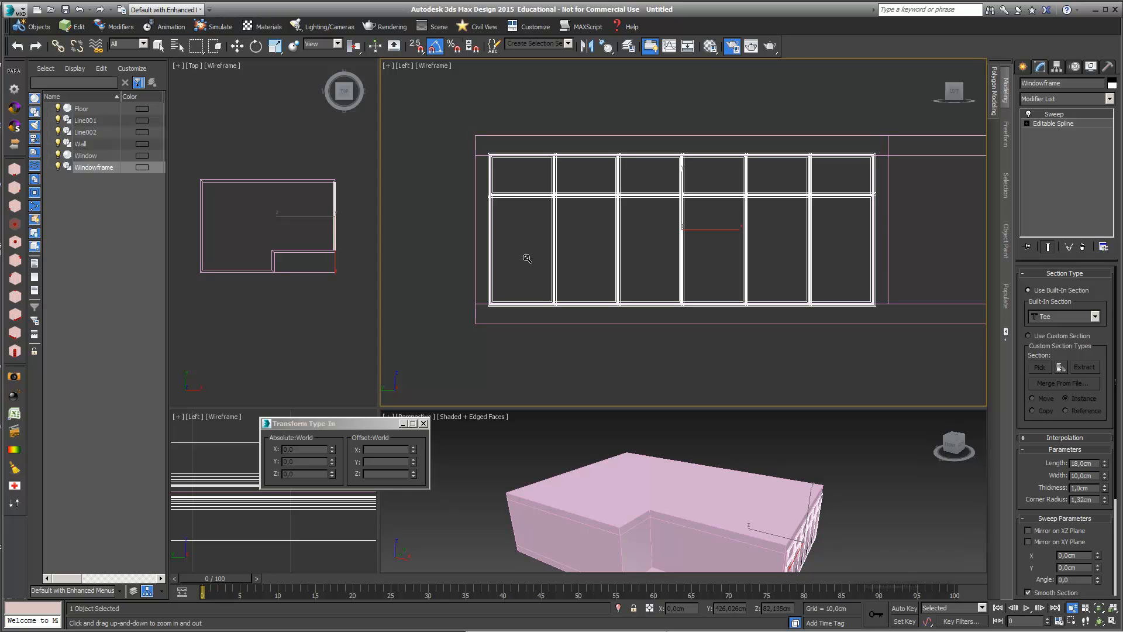
scroll(502, 169, up, 2)
middle_drag(499, 167, 451, 154)
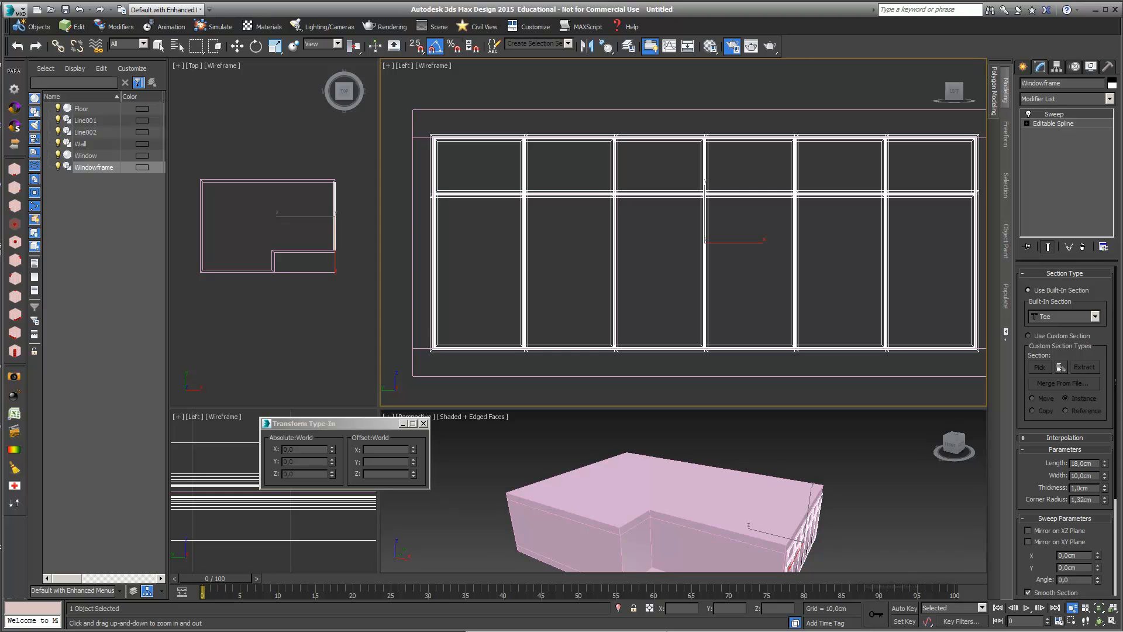
drag(1023, 563, 1010, 378)
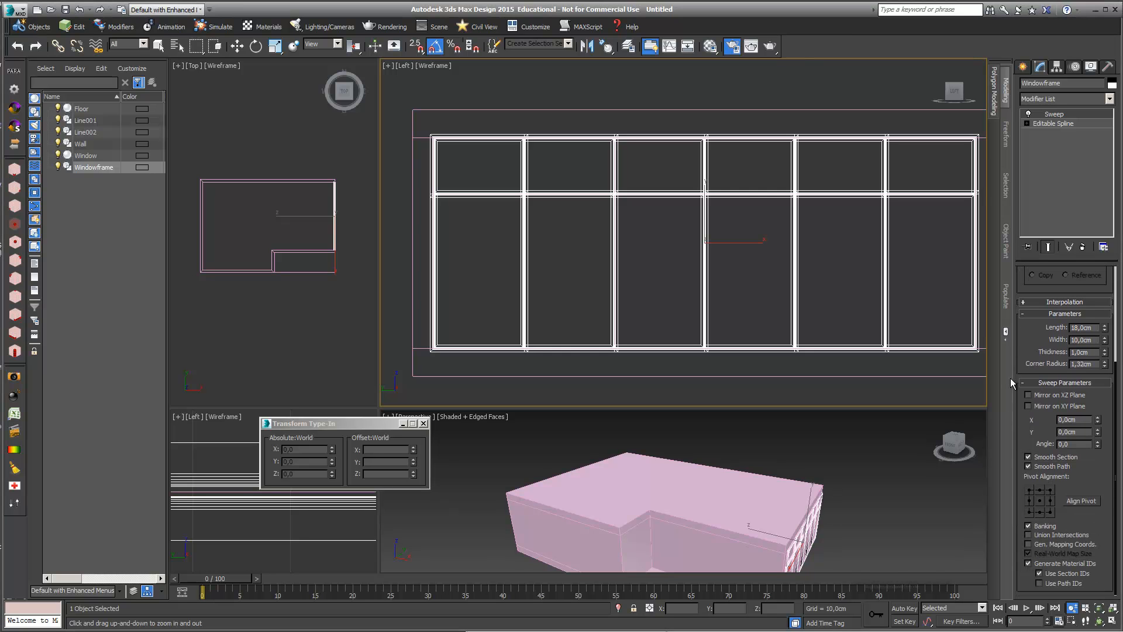
click(1039, 499)
click(1029, 501)
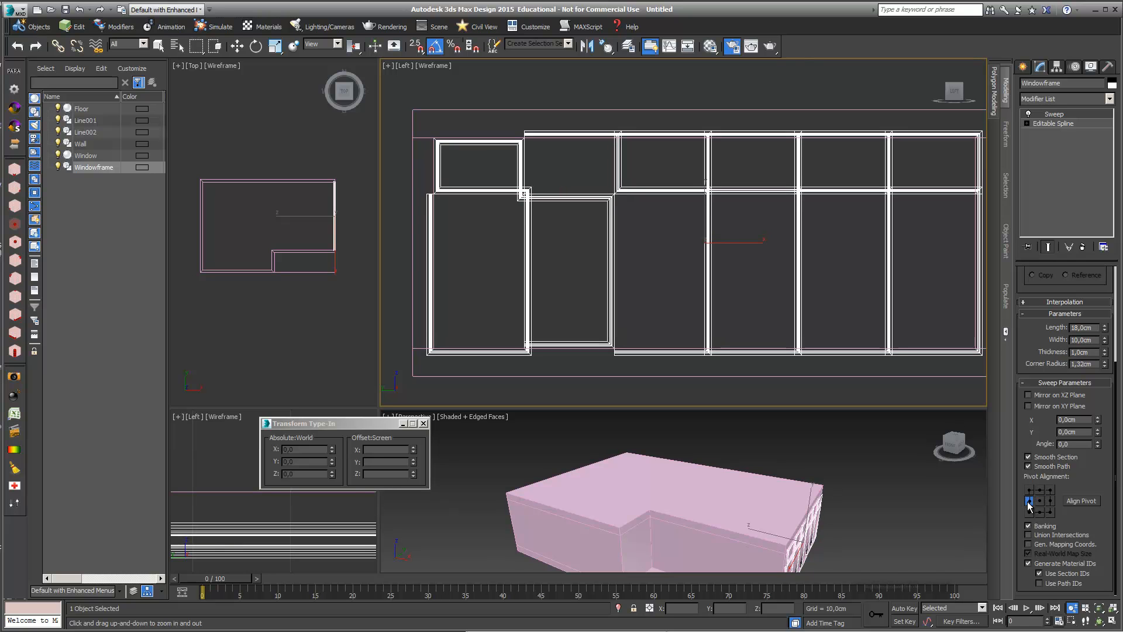
click(1040, 490)
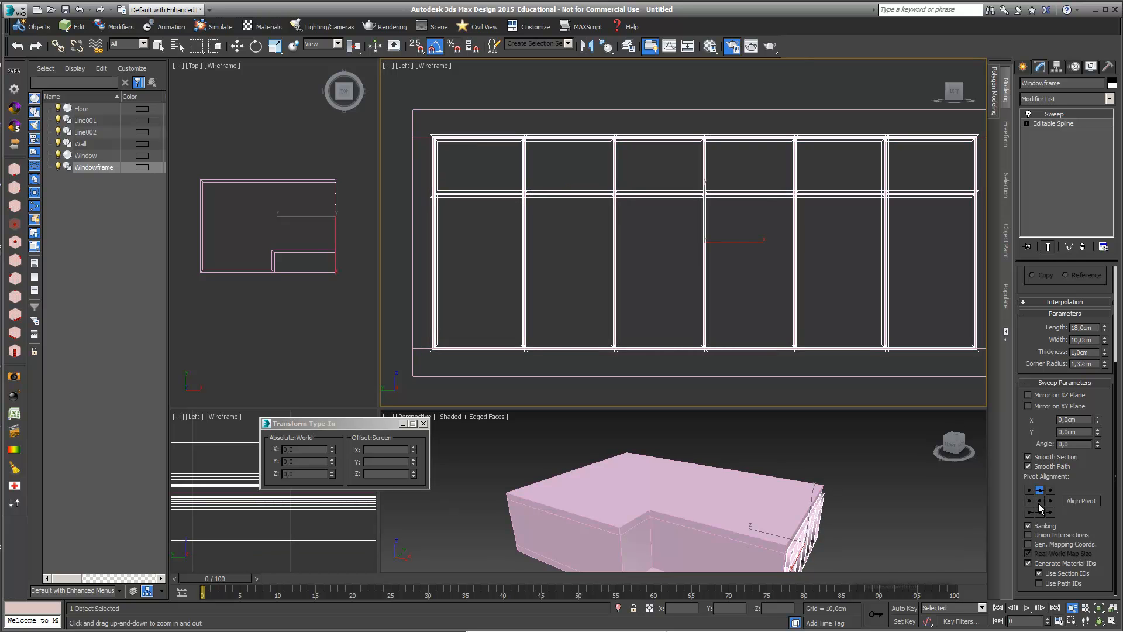
click(1040, 501)
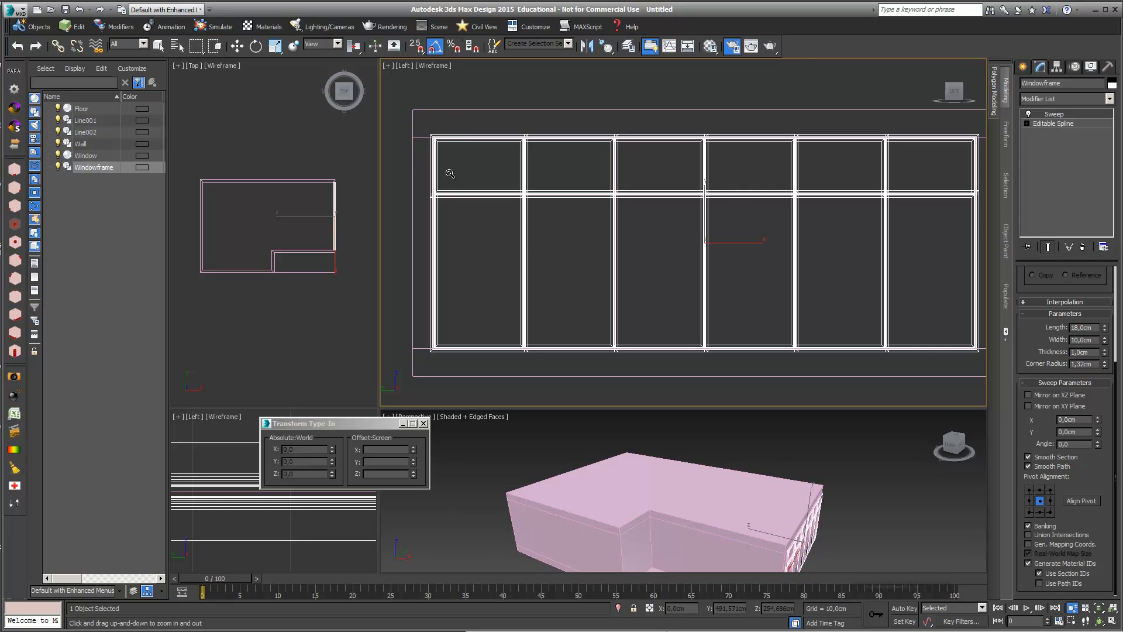
Step: Add an Edit Poly modifier above the Sweep on the window frame and enter its Vertex level
click(1111, 101)
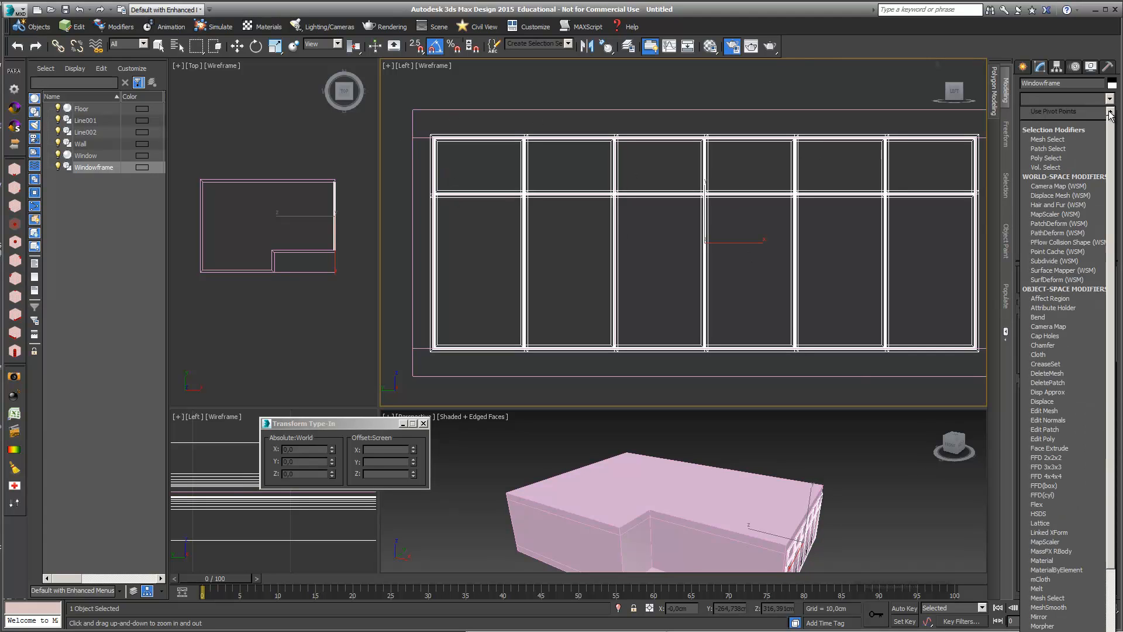
scroll(1111, 211, down, 5)
scroll(1111, 218, down, 2)
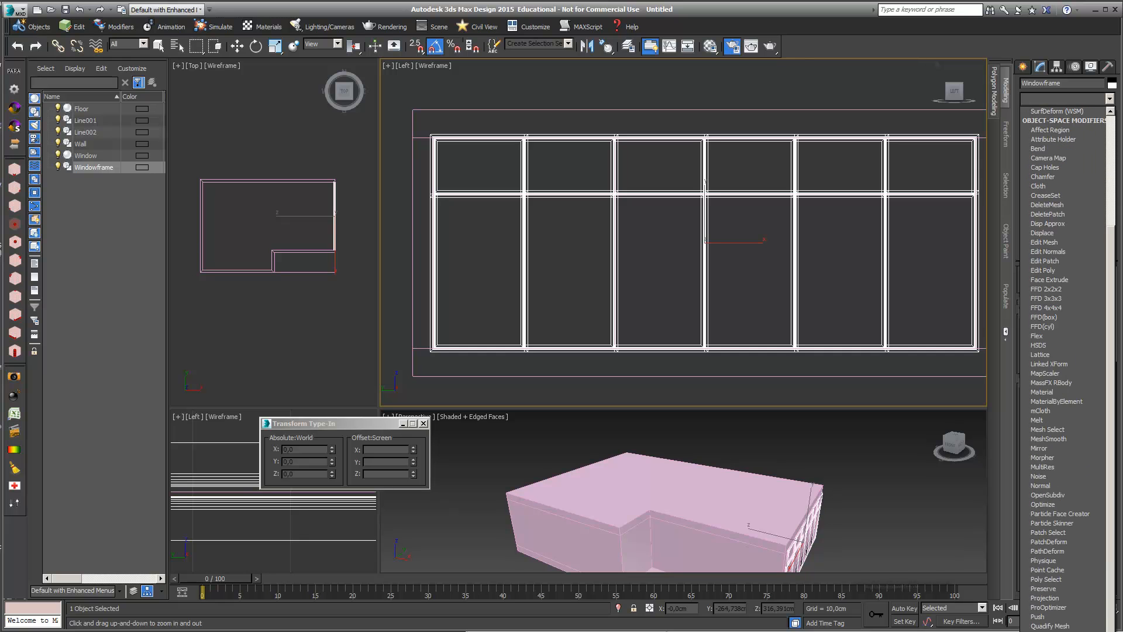
click(1068, 270)
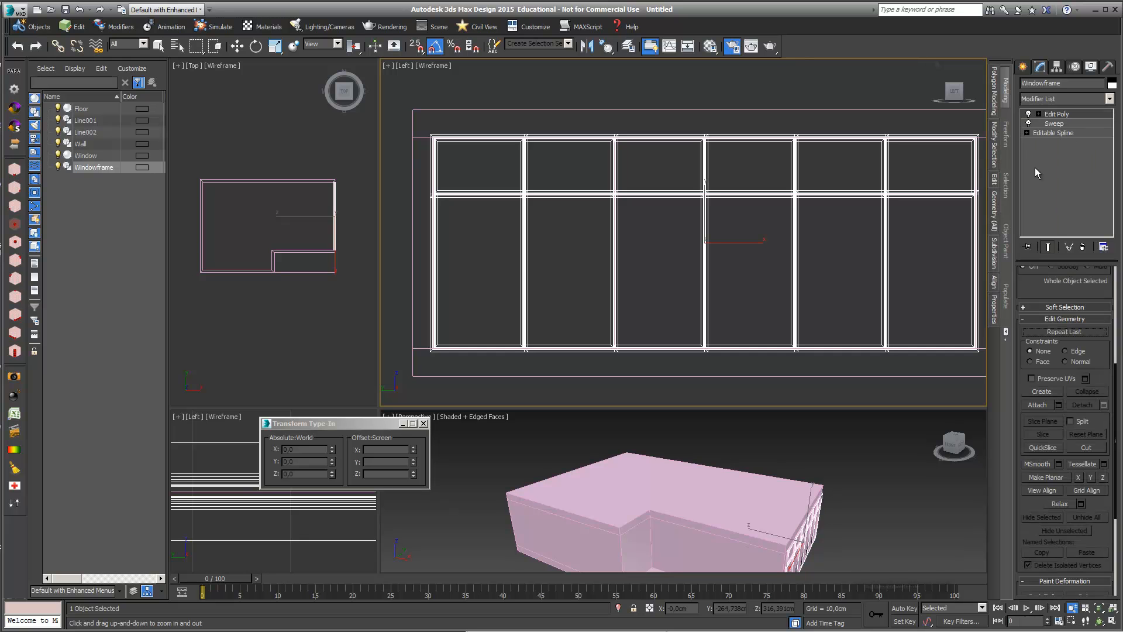
click(1040, 114)
click(1059, 124)
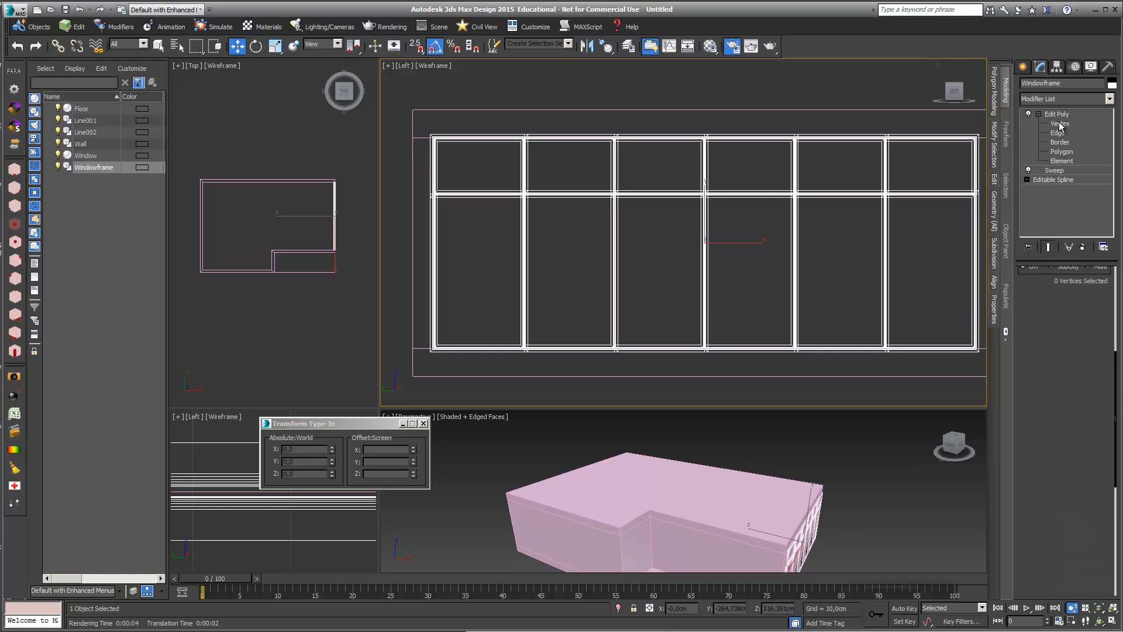
Step: Select the vertices of the frame's leftmost upright in the Left view and snap them inward to the opening's edge, at Y 495 cm
key(w)
drag(425, 121, 450, 382)
scroll(461, 322, up, 2)
middle_drag(461, 321, 554, 304)
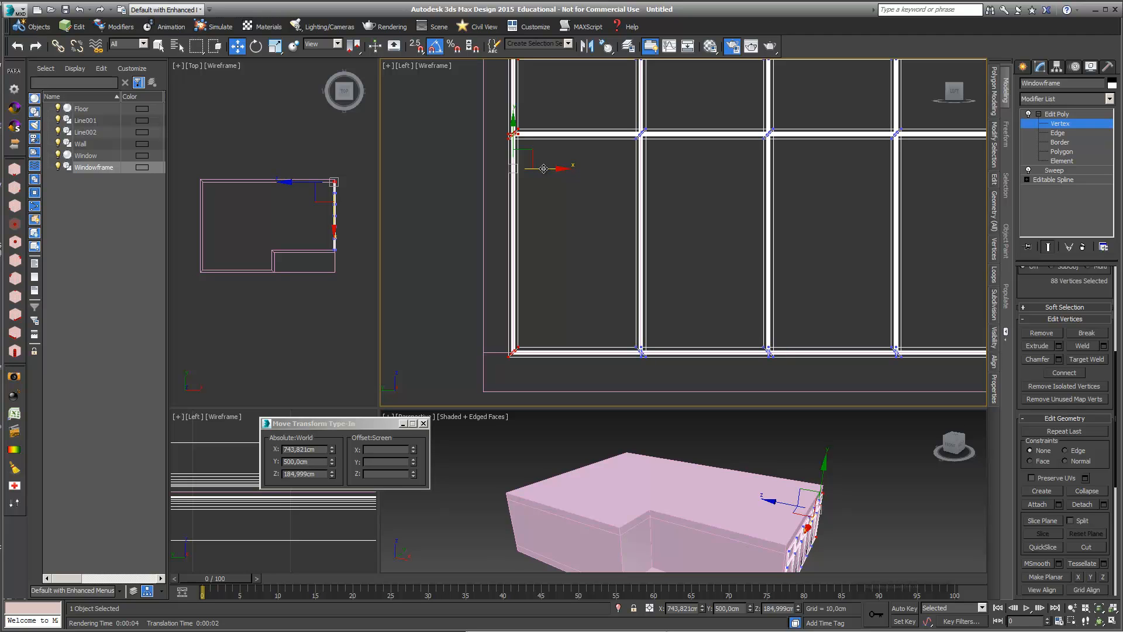
drag(543, 169, 533, 266)
click(416, 46)
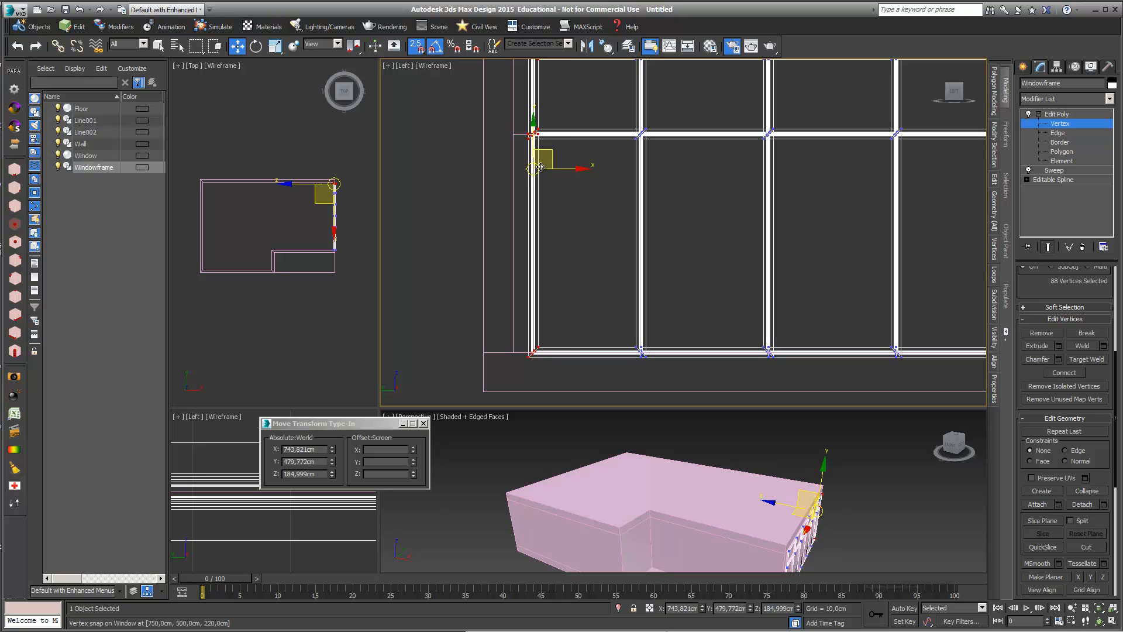
drag(564, 171, 514, 353)
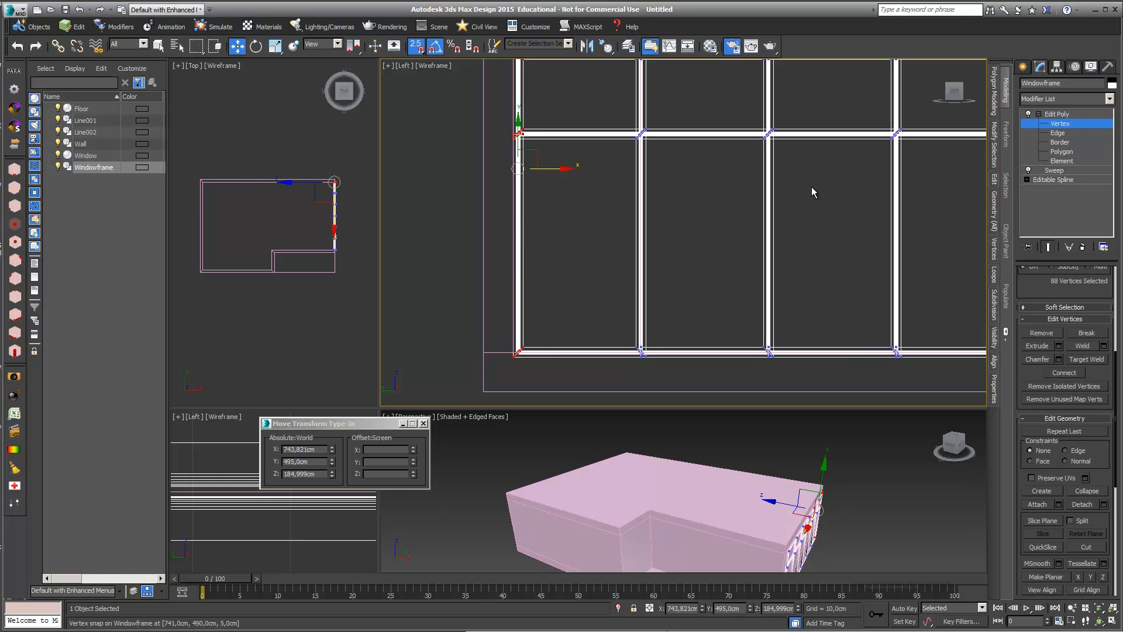
Step: Select the vertices of the frame's rightmost upright in the Left view and snap them inward to Y of about -266.84 cm
scroll(812, 192, down, 3)
middle_drag(876, 206, 741, 220)
click(783, 354)
drag(773, 358, 730, 122)
scroll(806, 269, up, 2)
middle_drag(806, 269, 786, 198)
scroll(784, 188, up, 2)
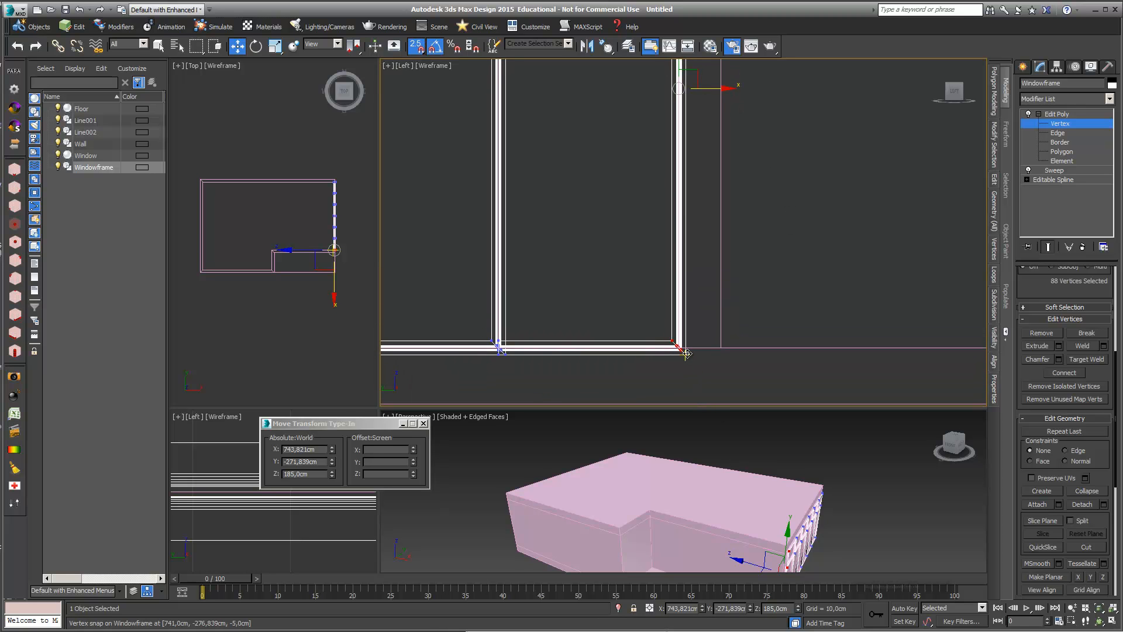
drag(686, 353, 680, 353)
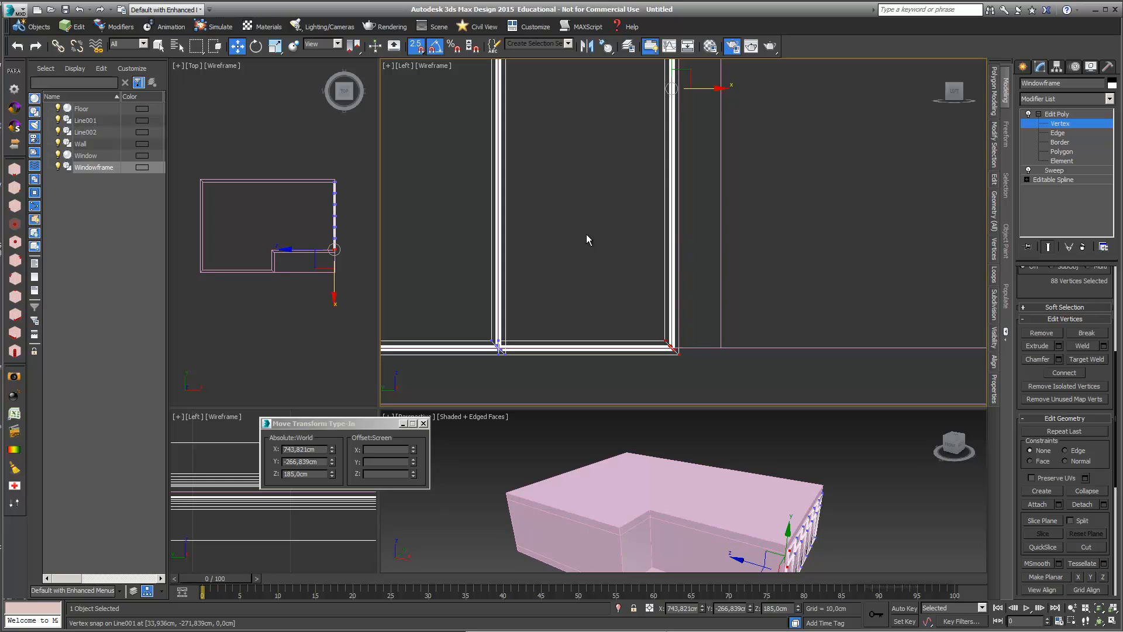
Step: Select all vertices along the frame's top rail and snap them down to the opening's upper edge, at Z of about 295 cm
scroll(657, 185, down, 5)
scroll(571, 218, up, 2)
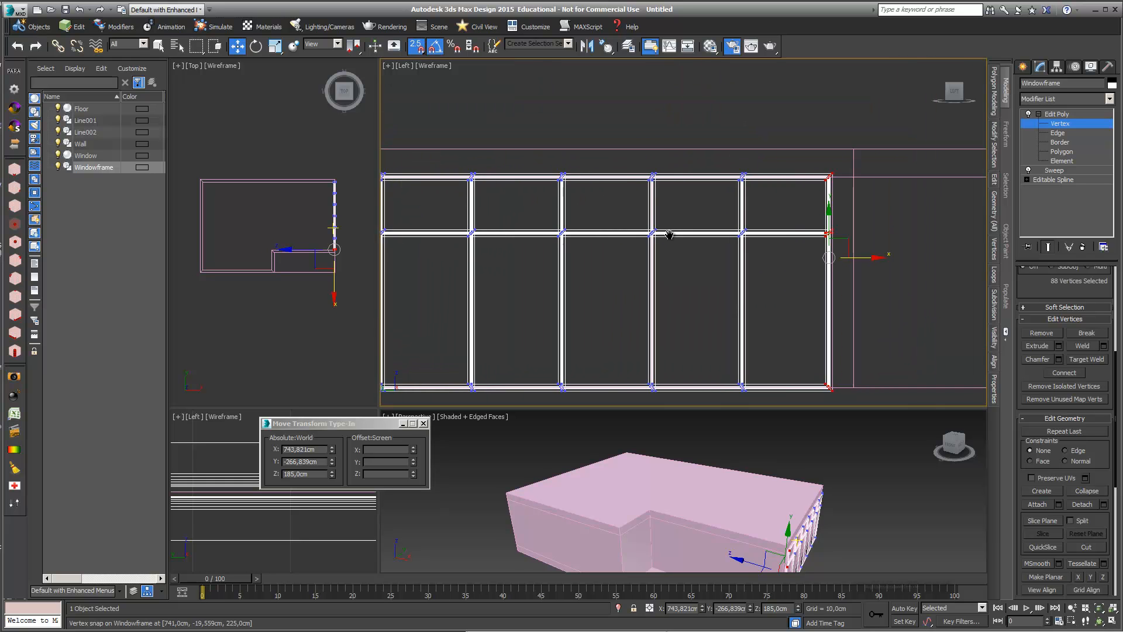
scroll(560, 195, down, 2)
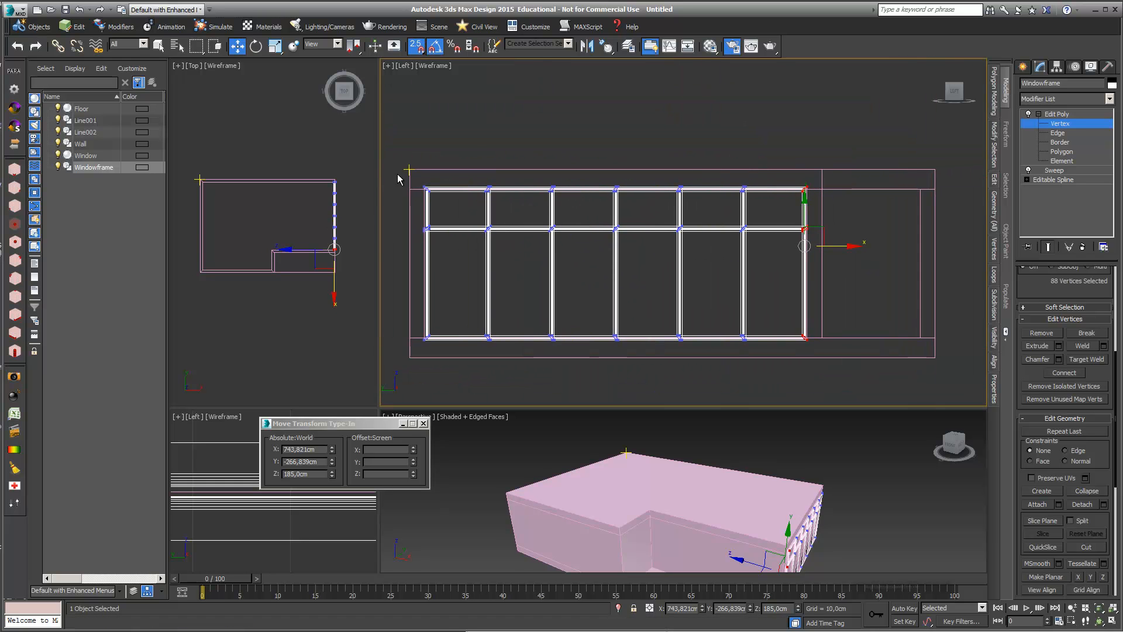
drag(404, 176, 815, 198)
scroll(814, 184, up, 4)
scroll(718, 166, down, 1)
middle_drag(718, 167, 944, 156)
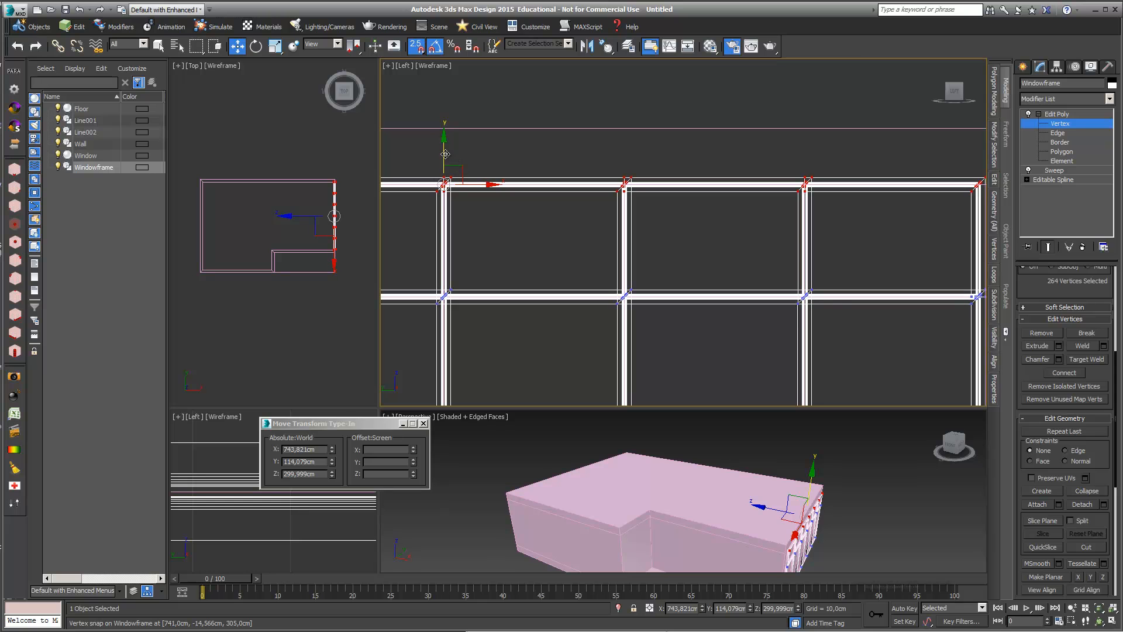
middle_drag(678, 149, 478, 139)
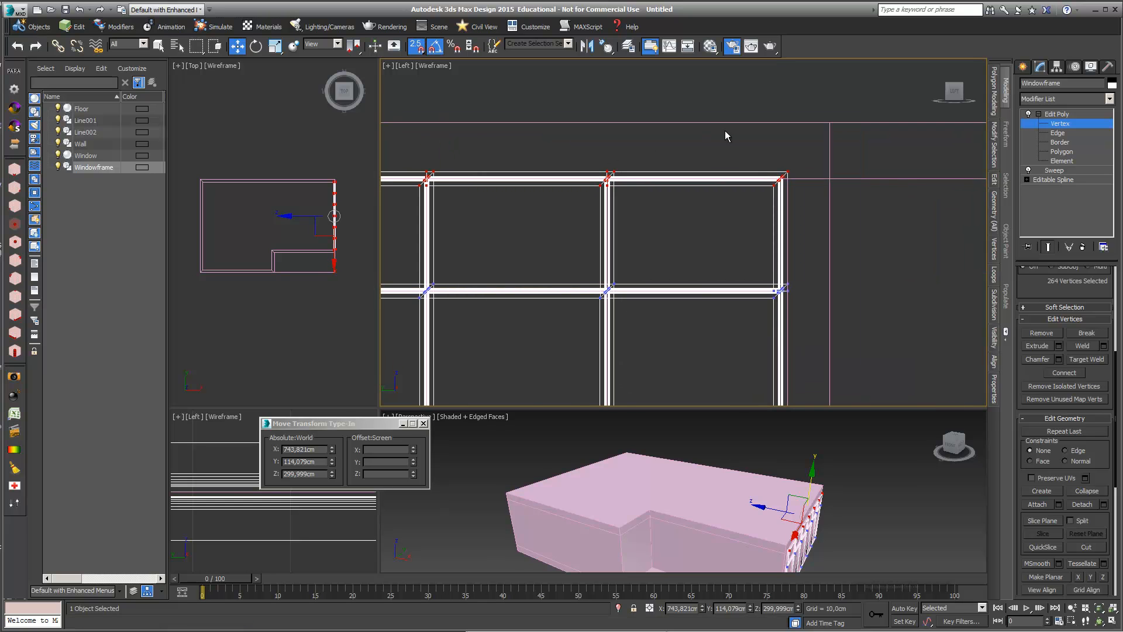
drag(788, 169, 788, 179)
Step: Select all vertices along the frame's bottom rail and snap them up to the floor edge, at Z 5 cm
scroll(722, 291, down, 3)
middle_drag(722, 291, 804, 205)
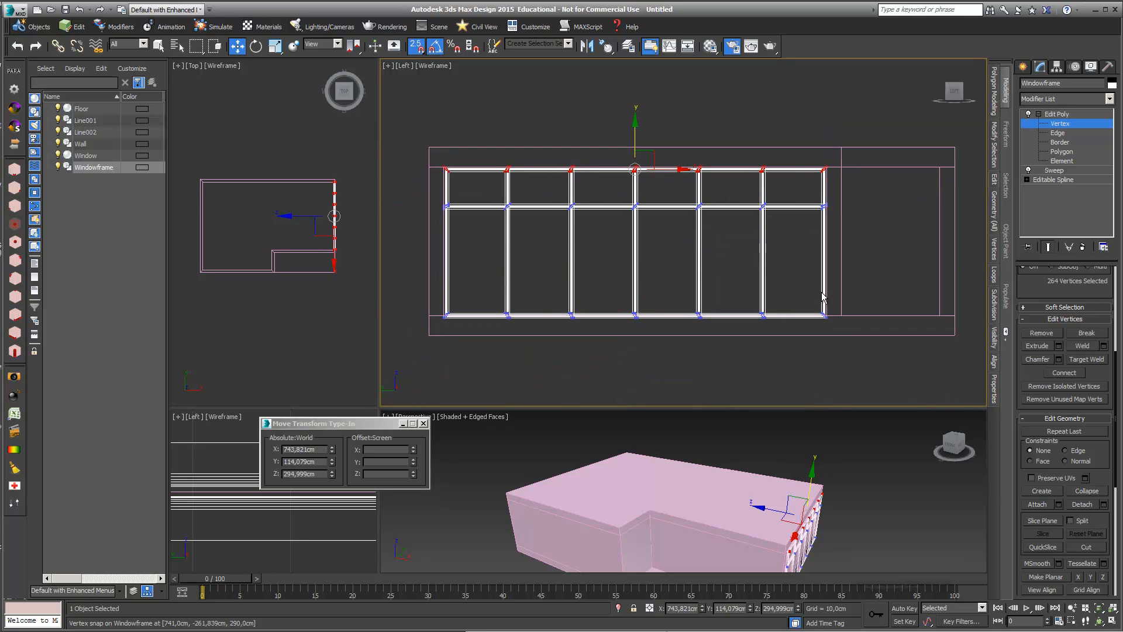
drag(844, 323, 440, 304)
scroll(464, 325, up, 3)
middle_drag(492, 321, 653, 331)
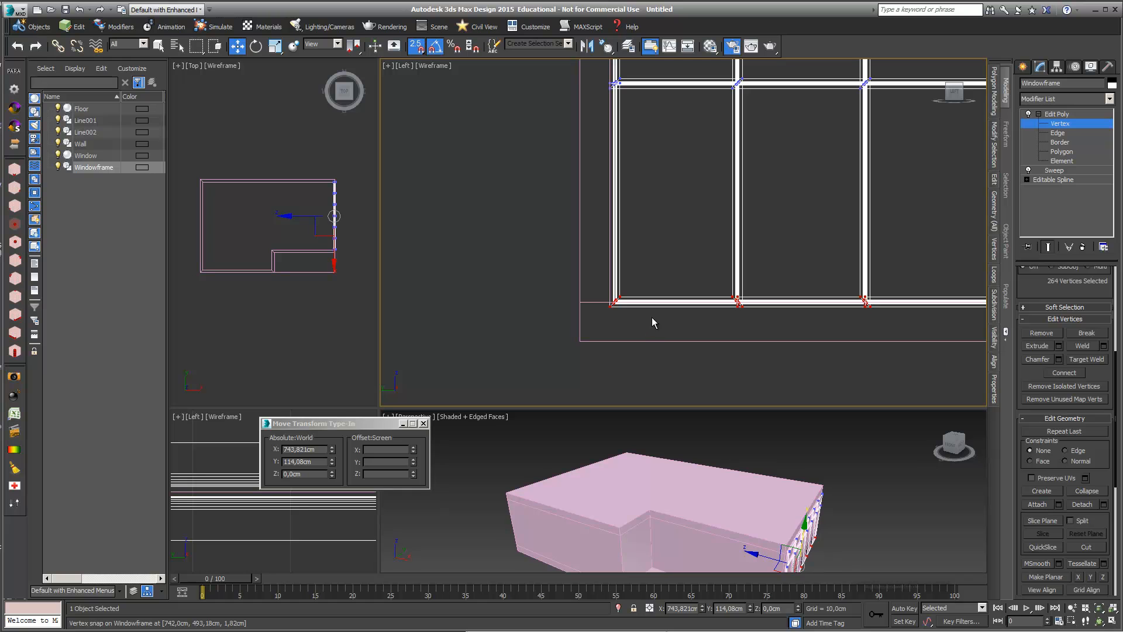
drag(610, 307, 611, 298)
Step: Leave vertex editing on the window frame and clear the selection
scroll(682, 258, down, 5)
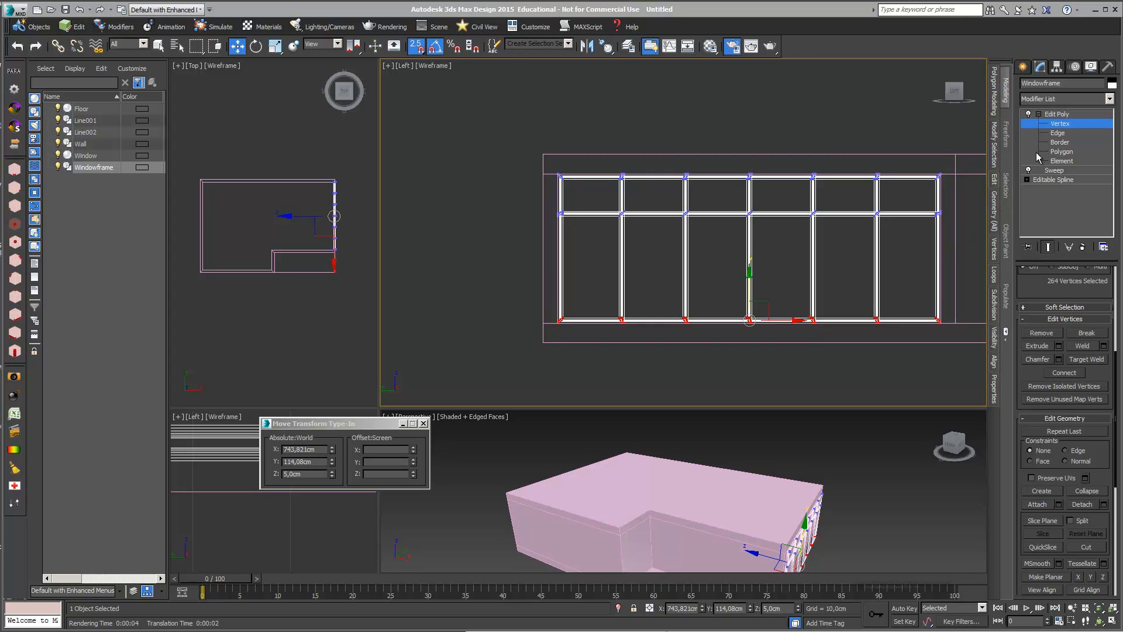
click(1063, 114)
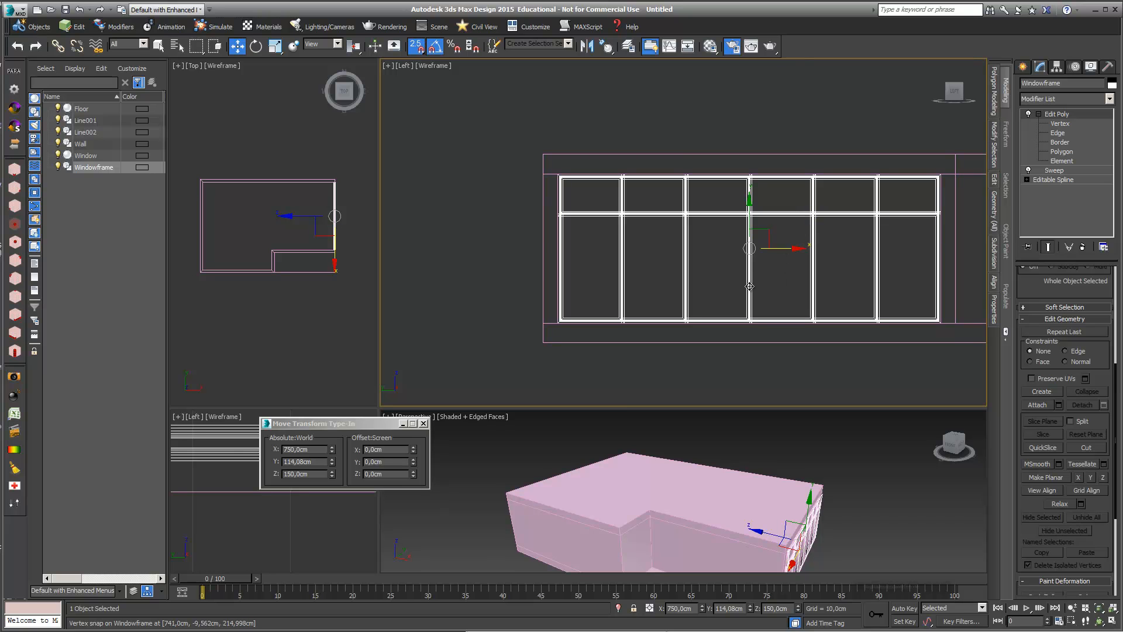
click(718, 295)
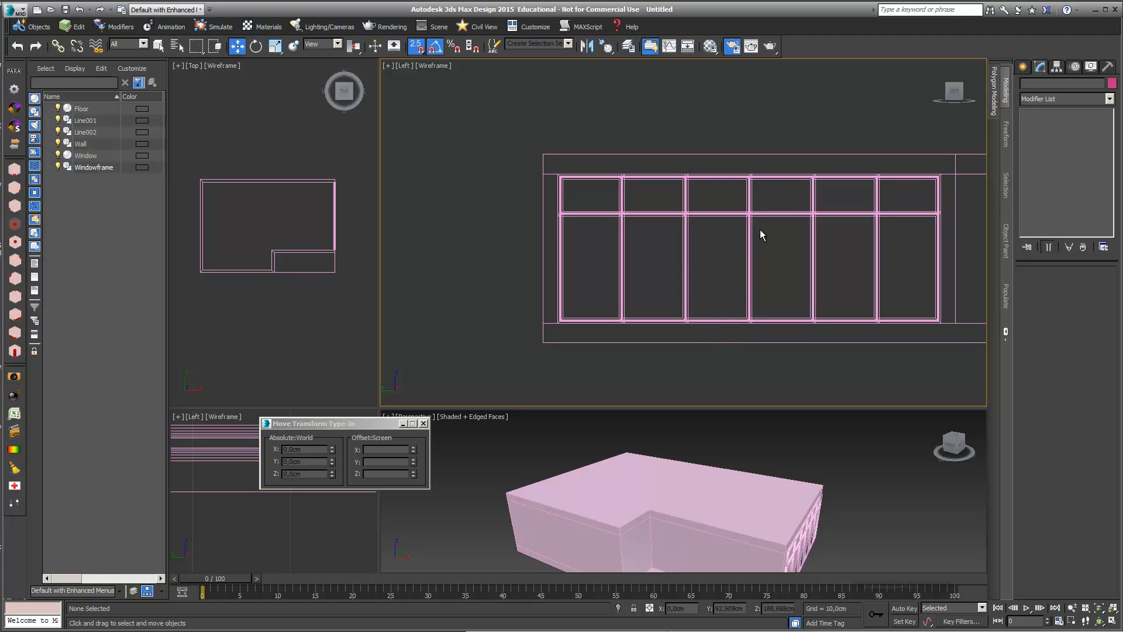
middle_drag(807, 241, 710, 213)
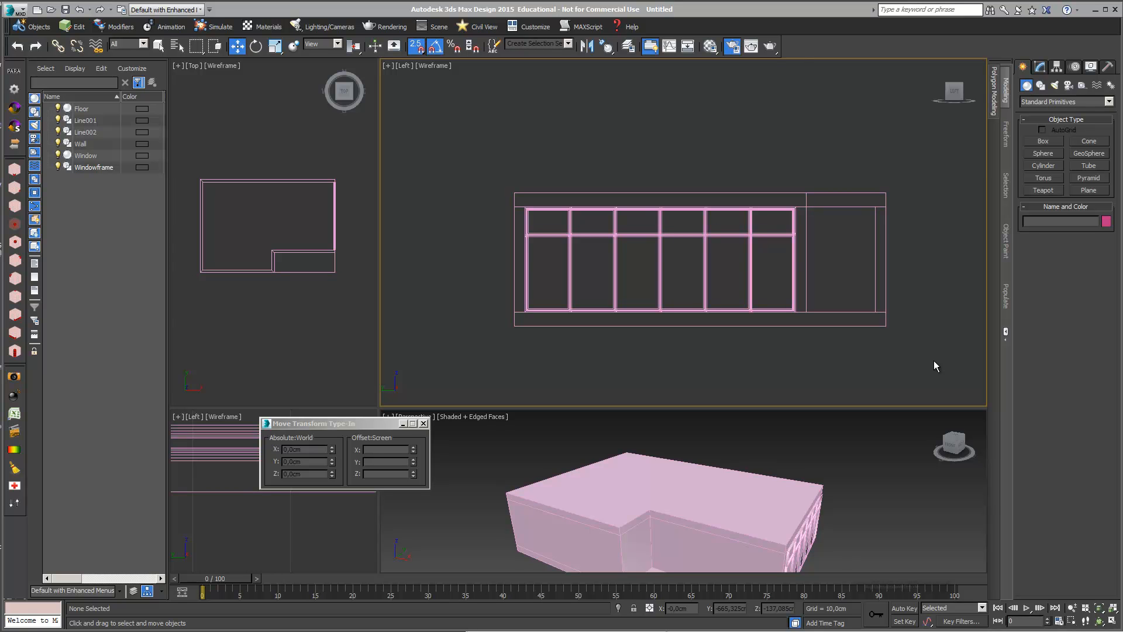
Step: Select the floor, Line001, wall, window and window frame without the ceiling slab, and hide them
drag(933, 360, 474, 226)
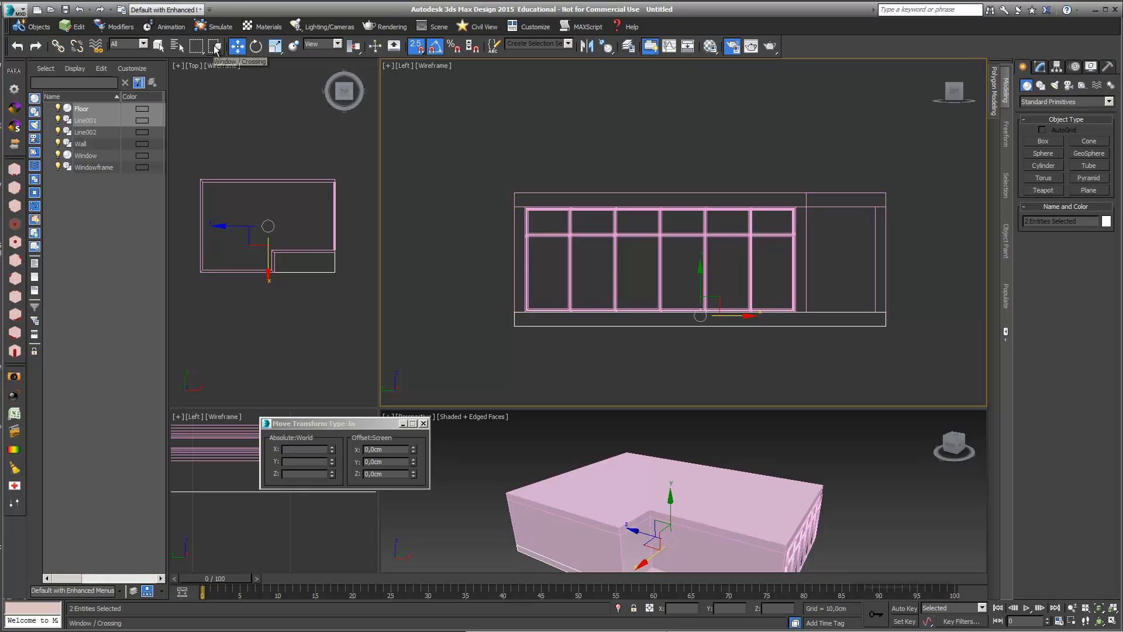
drag(953, 360, 539, 243)
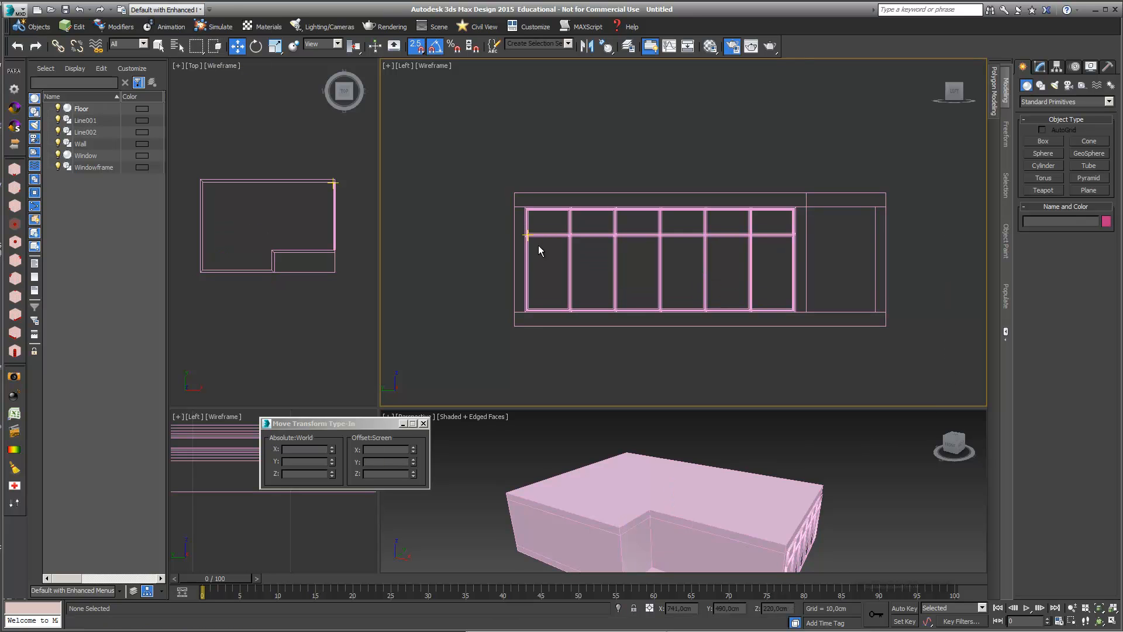
drag(956, 359, 492, 199)
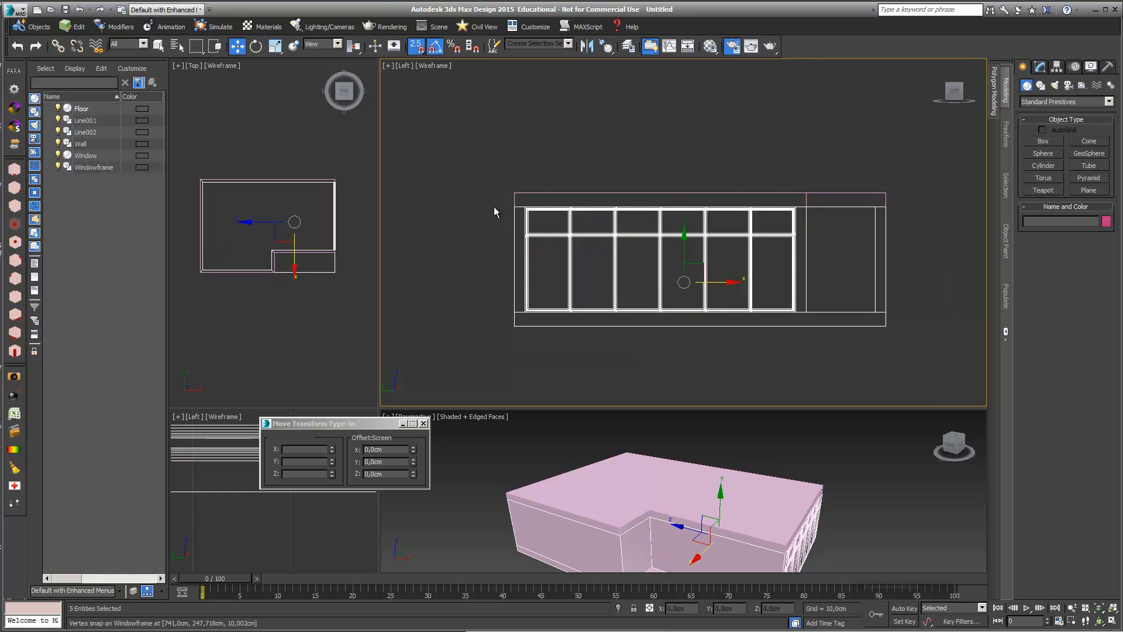
right_click(658, 269)
click(691, 238)
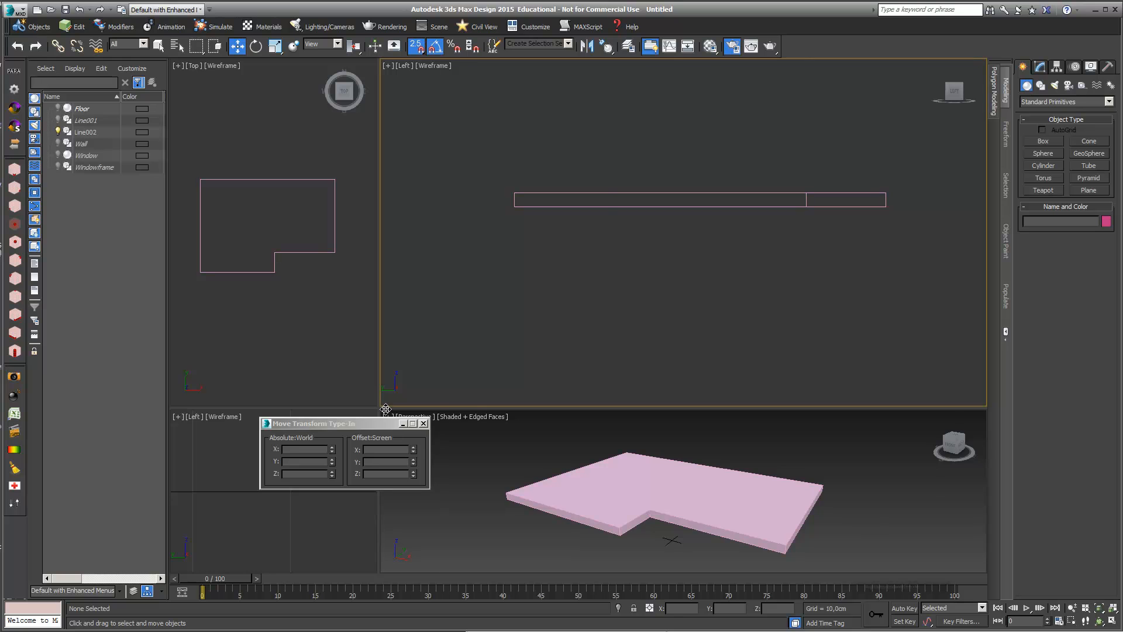
Step: Start an AEC Extended Wall with a height of 300 cm and a width of 30 cm
drag(385, 409, 639, 458)
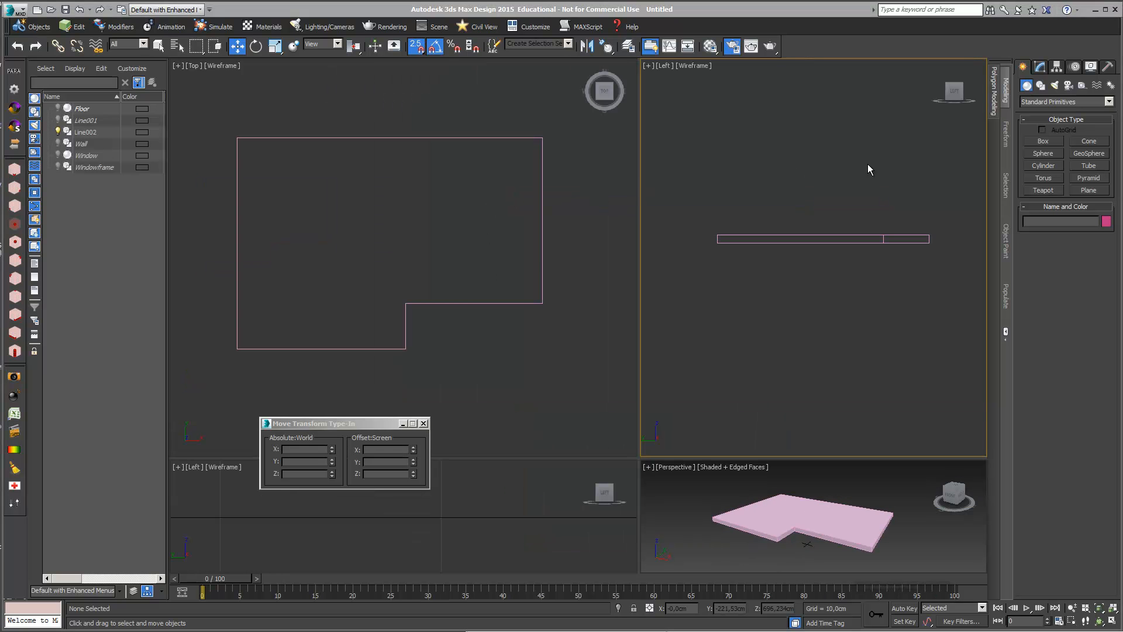
click(1041, 102)
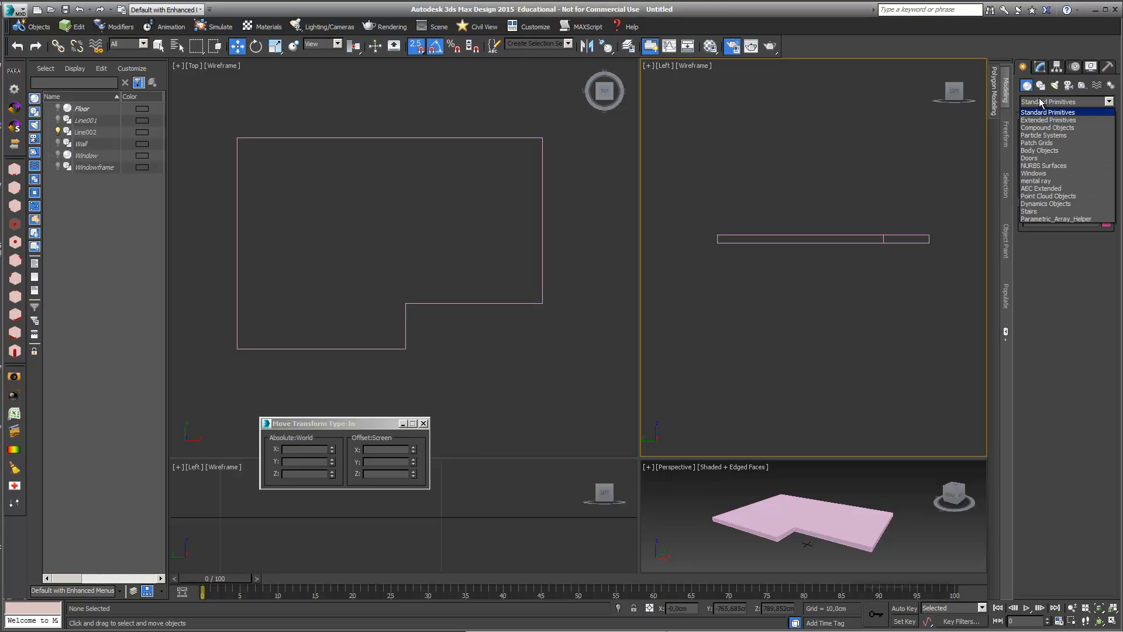
click(1052, 188)
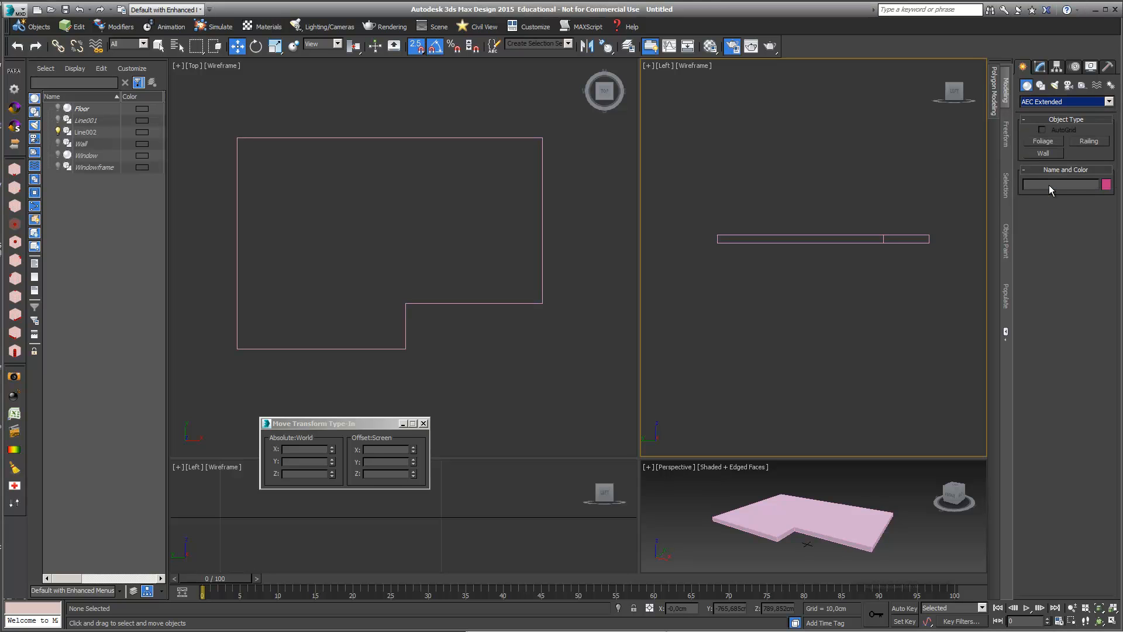
click(1046, 154)
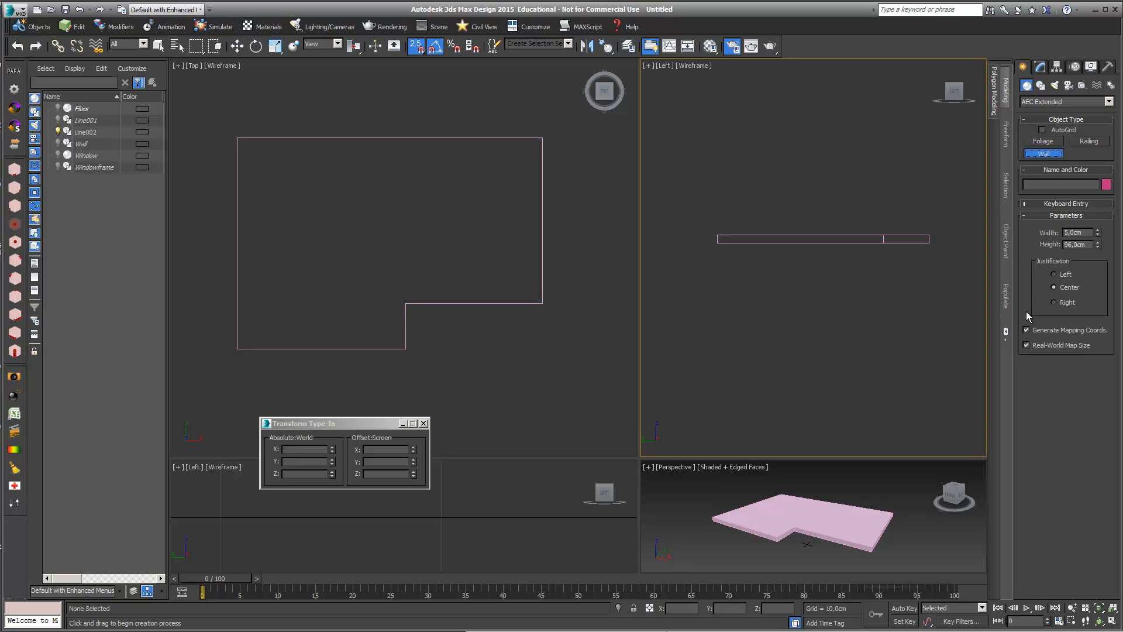
drag(1089, 245, 1048, 250)
text(300)
key(Return)
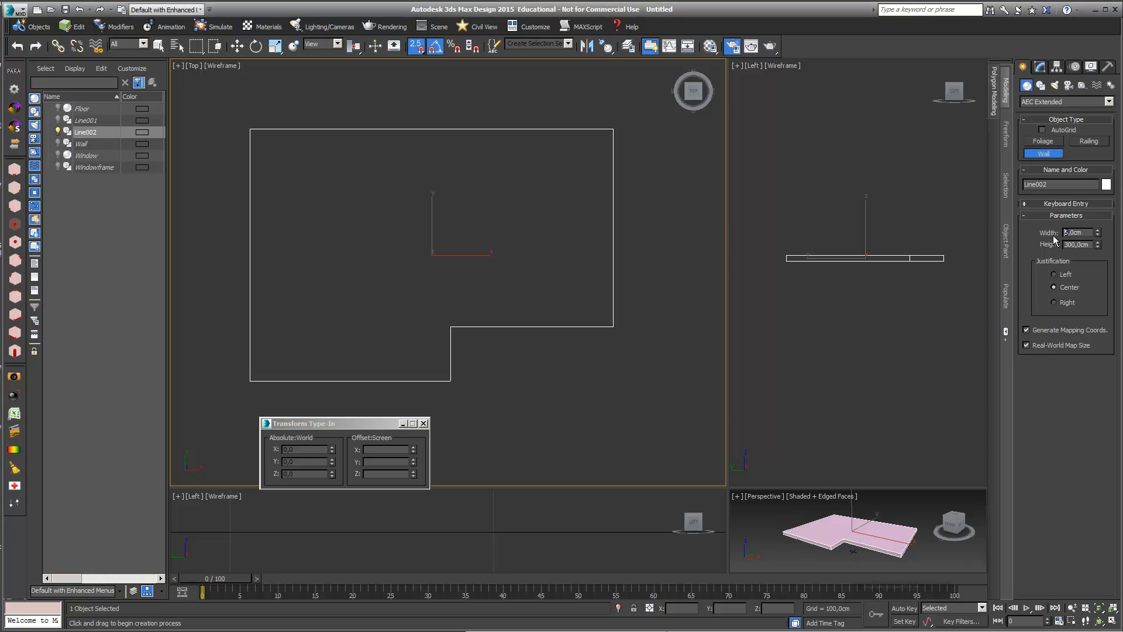
key(Tab)
click(1030, 204)
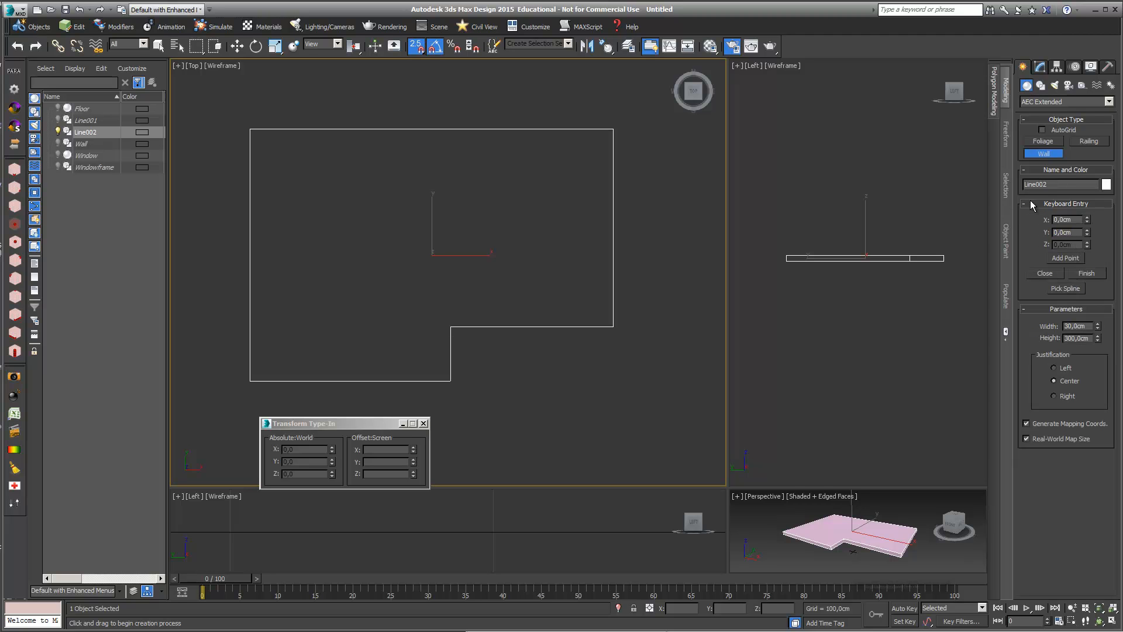
click(1073, 290)
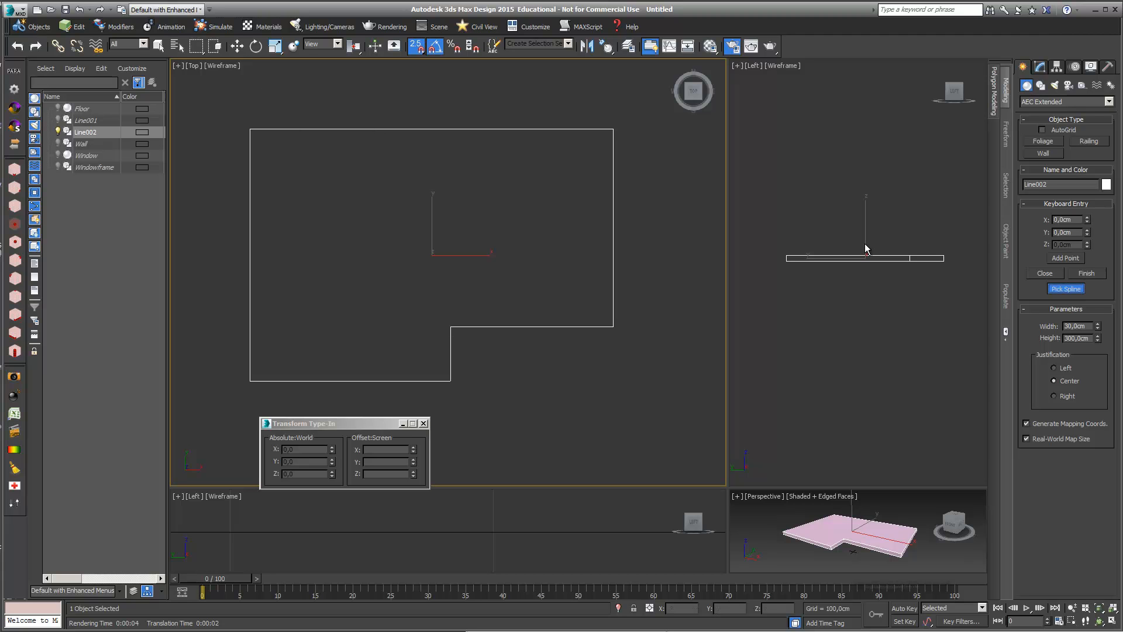
click(237, 46)
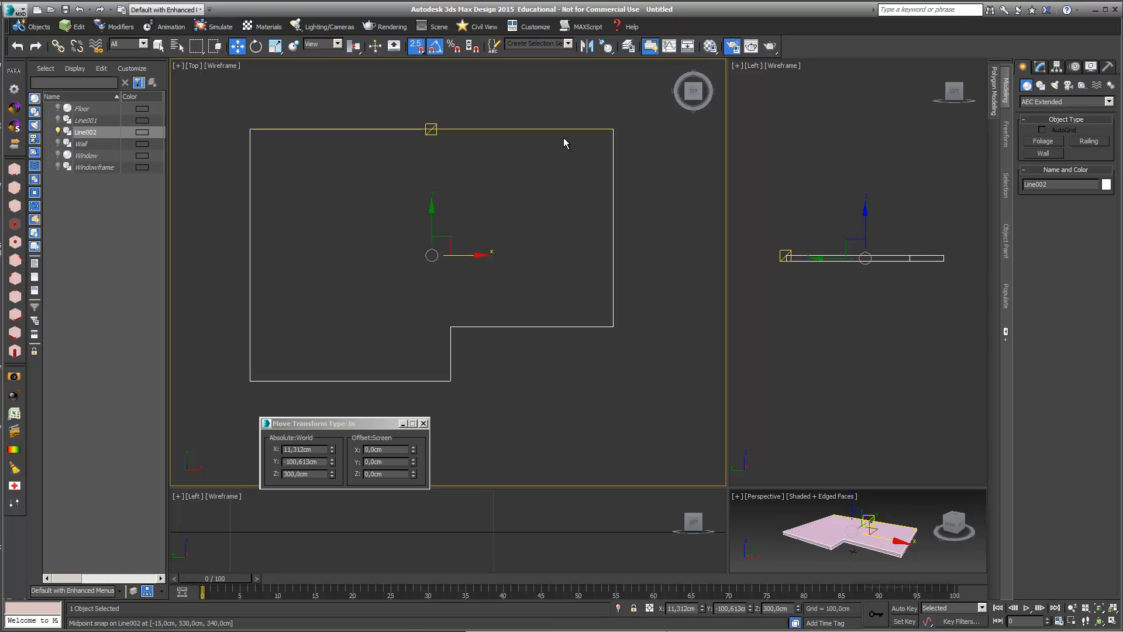
Step: Delete the Extrude modifier from Line002 and generate the AEC wall by picking that outline as its spline
click(1040, 68)
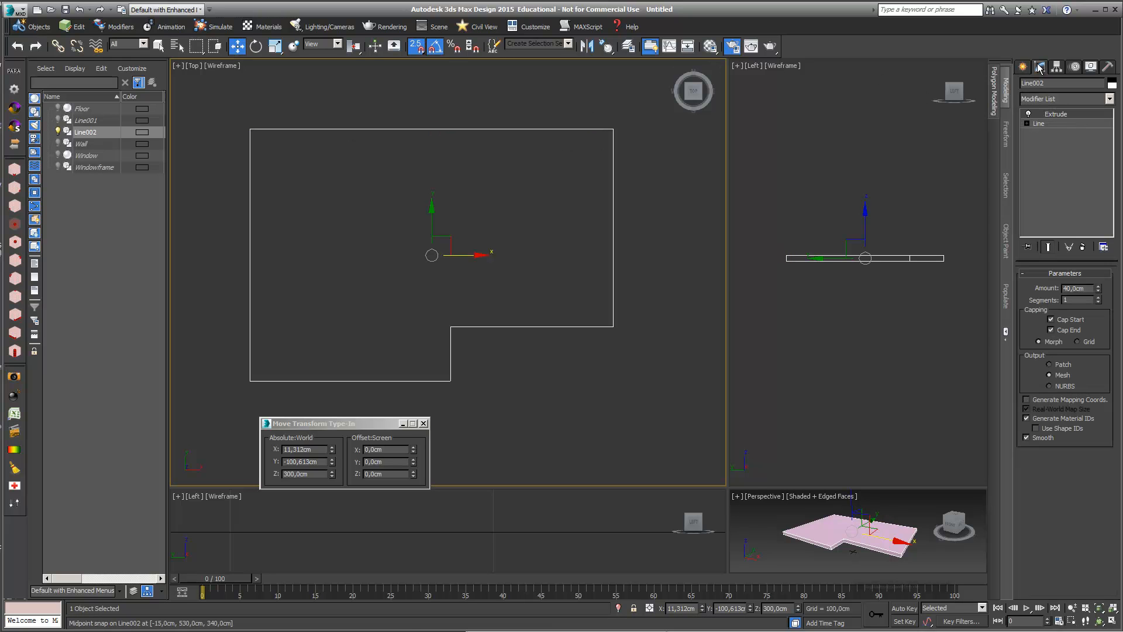
click(1082, 247)
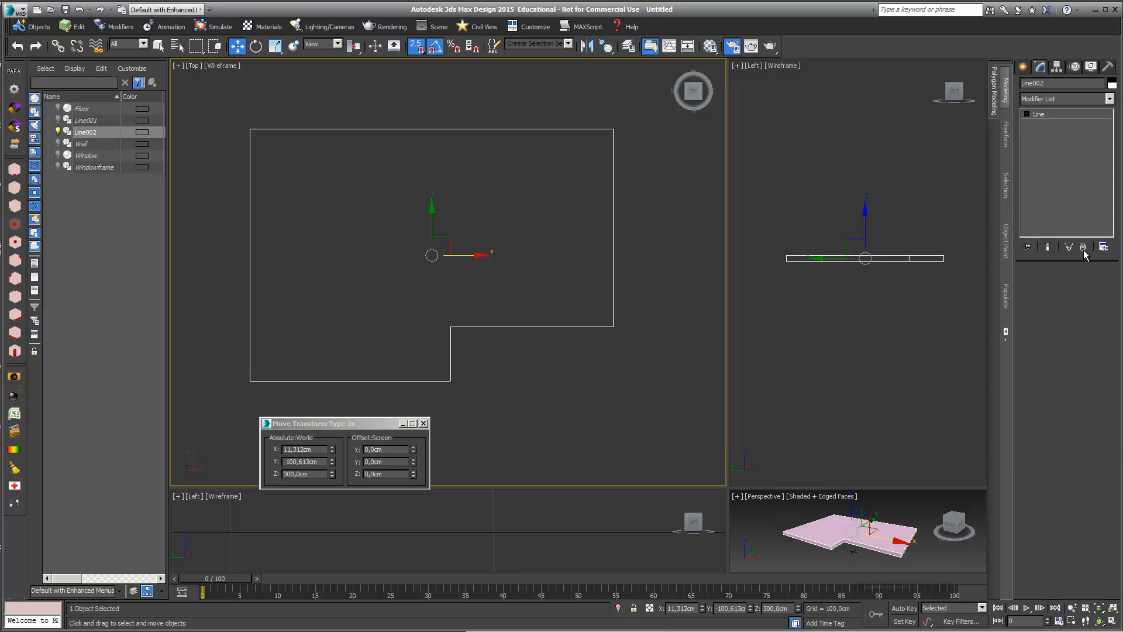
click(1022, 67)
click(1044, 153)
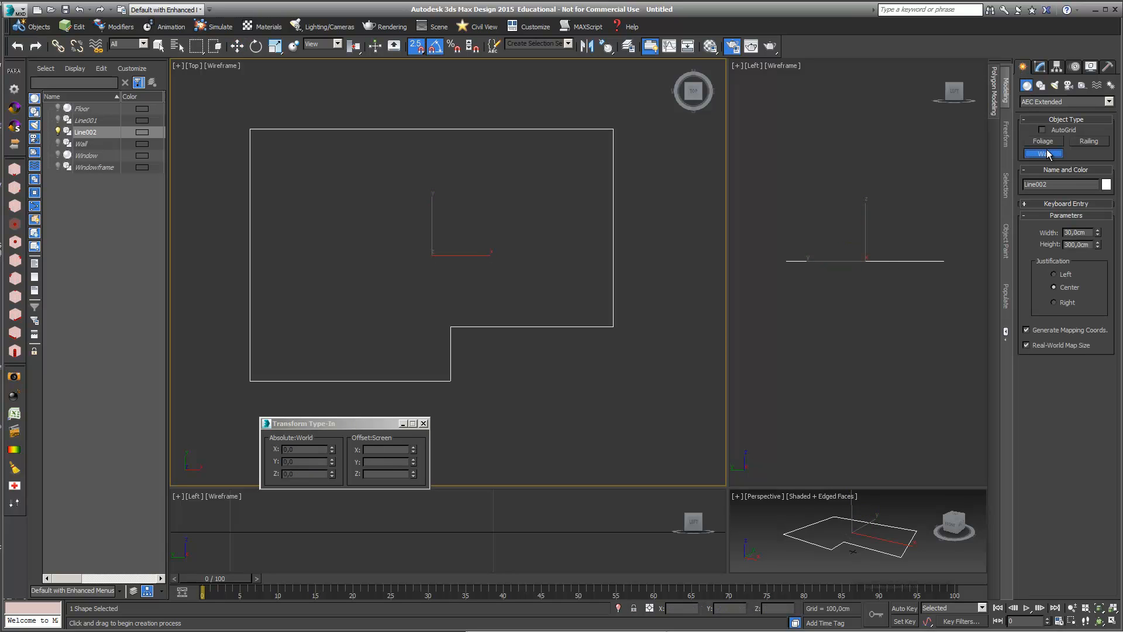
click(1050, 205)
click(1067, 289)
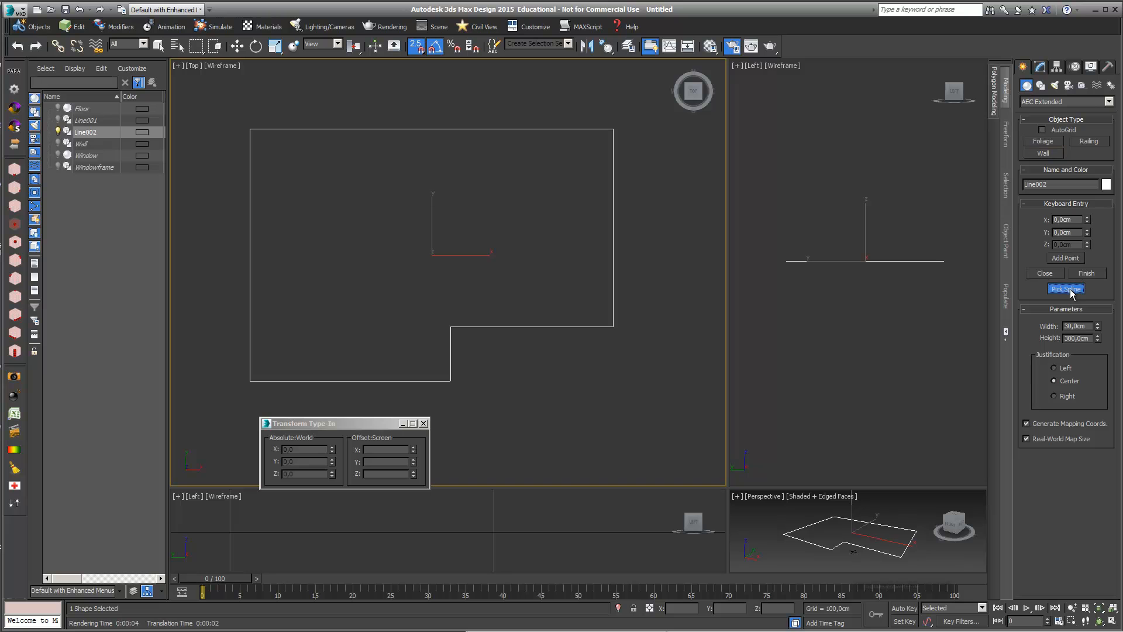
click(600, 326)
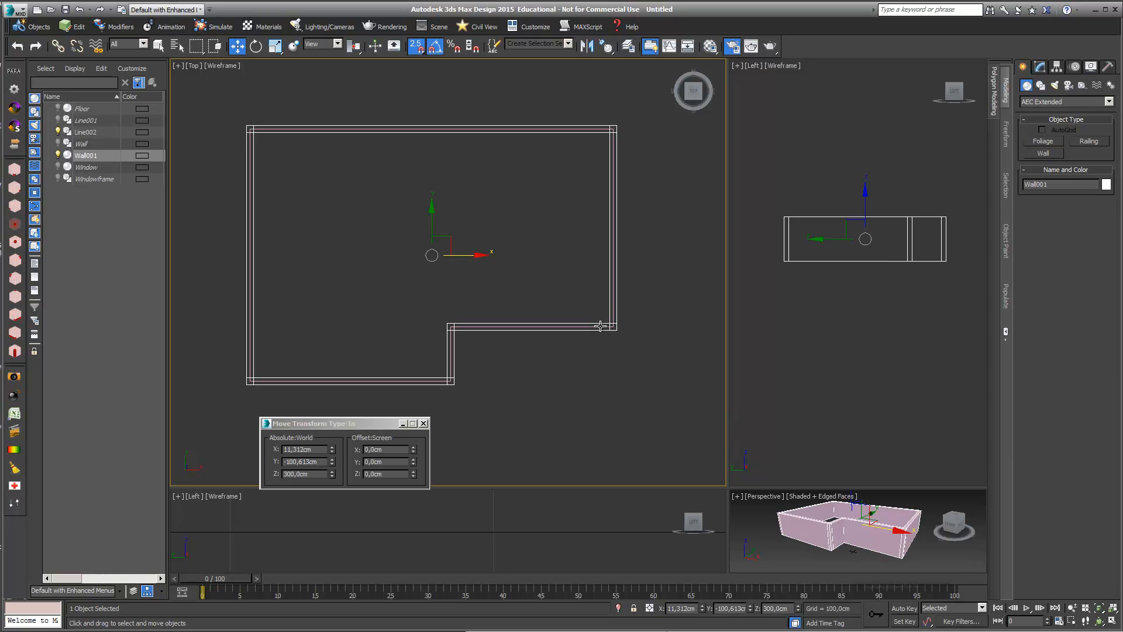
Step: Try the Left justification on the new wall and set its justification to Right
click(1040, 67)
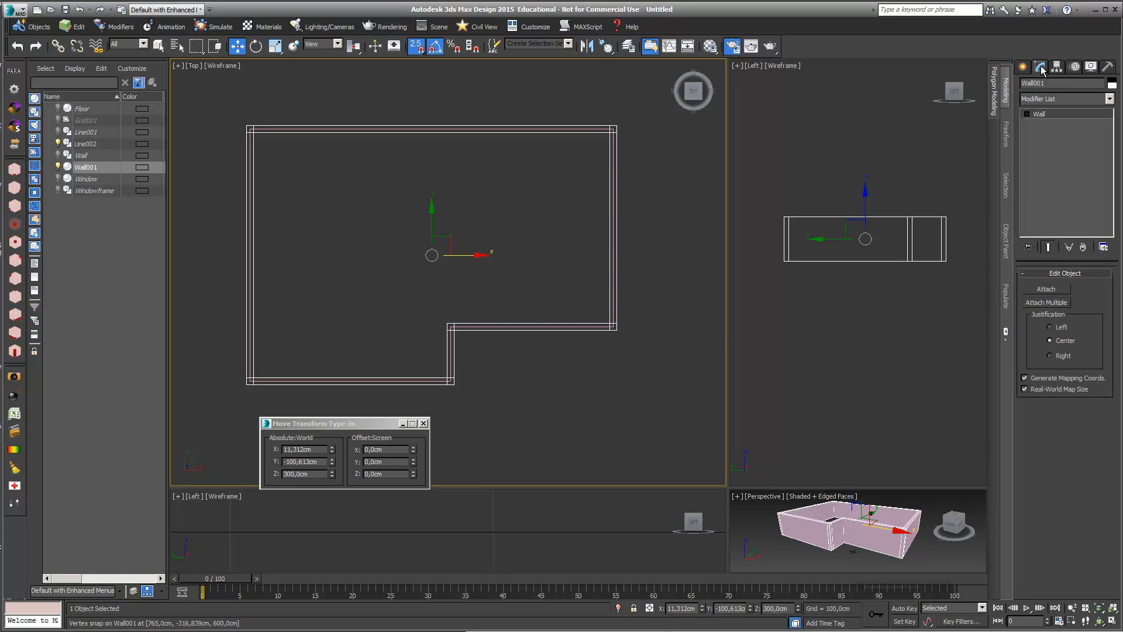
click(1050, 328)
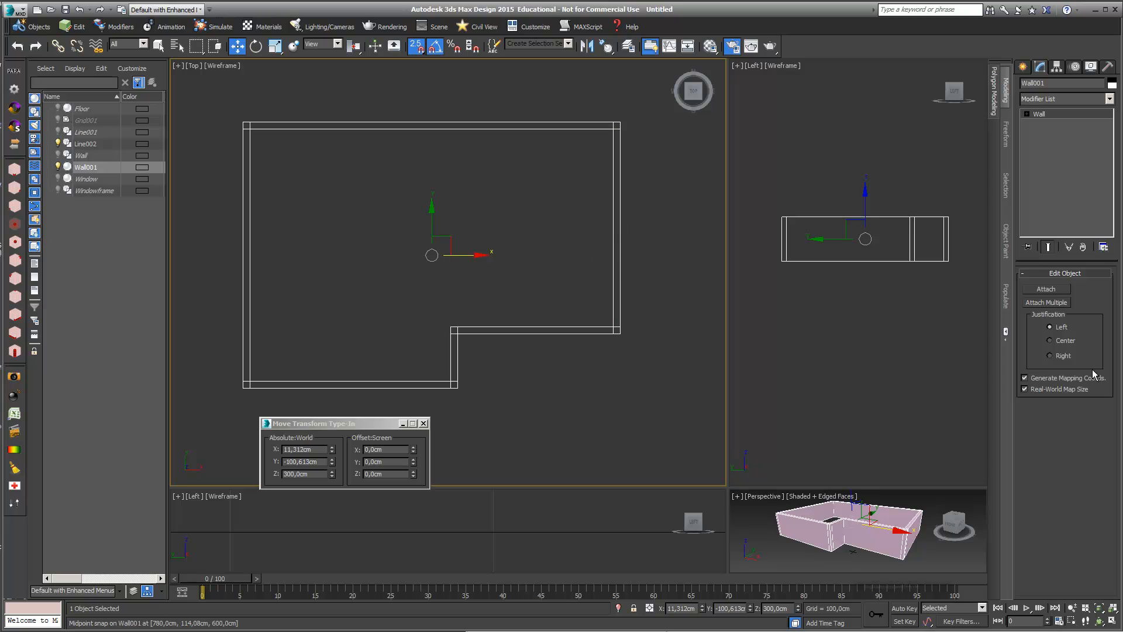
click(1048, 356)
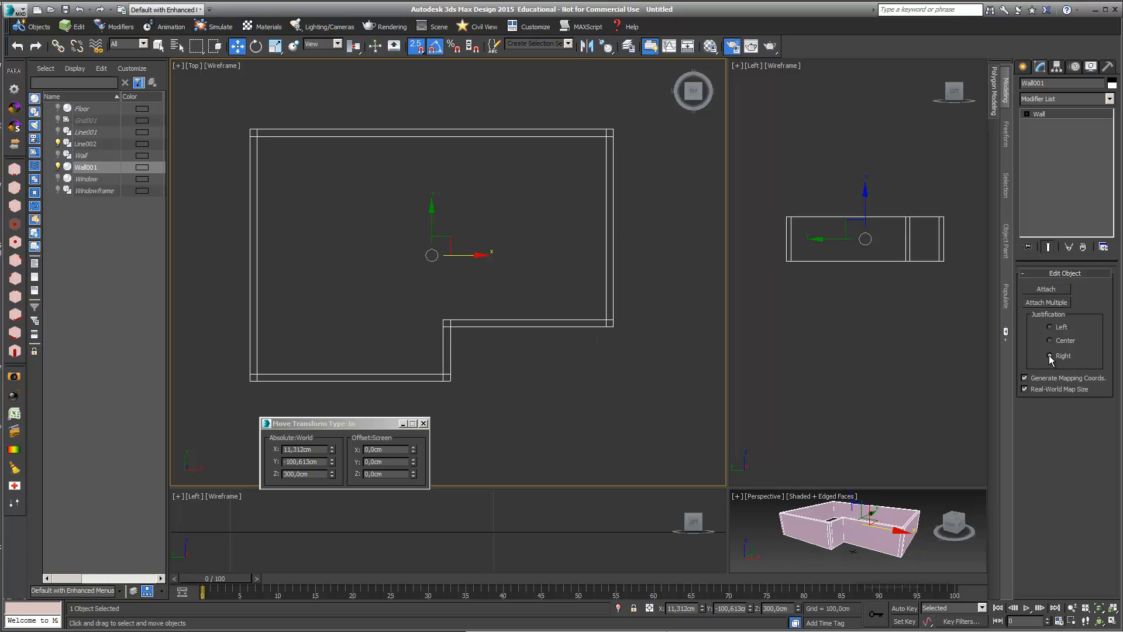
drag(728, 487, 494, 245)
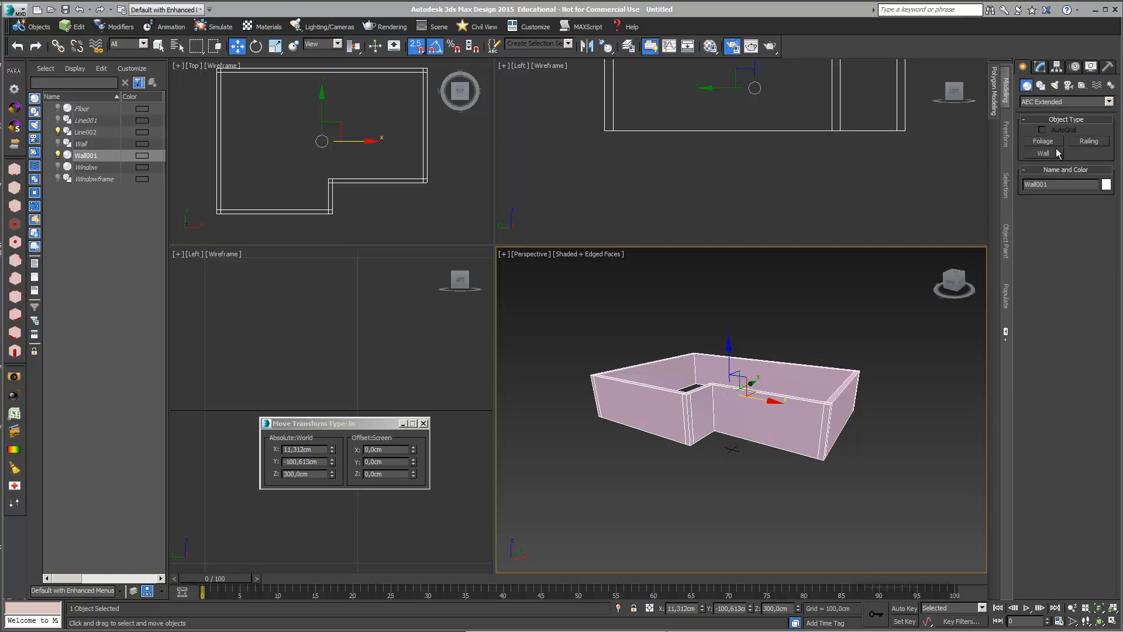
Step: Start a Fixed window object and enable Edge/Segment snapping for placing it on the wall
click(1042, 103)
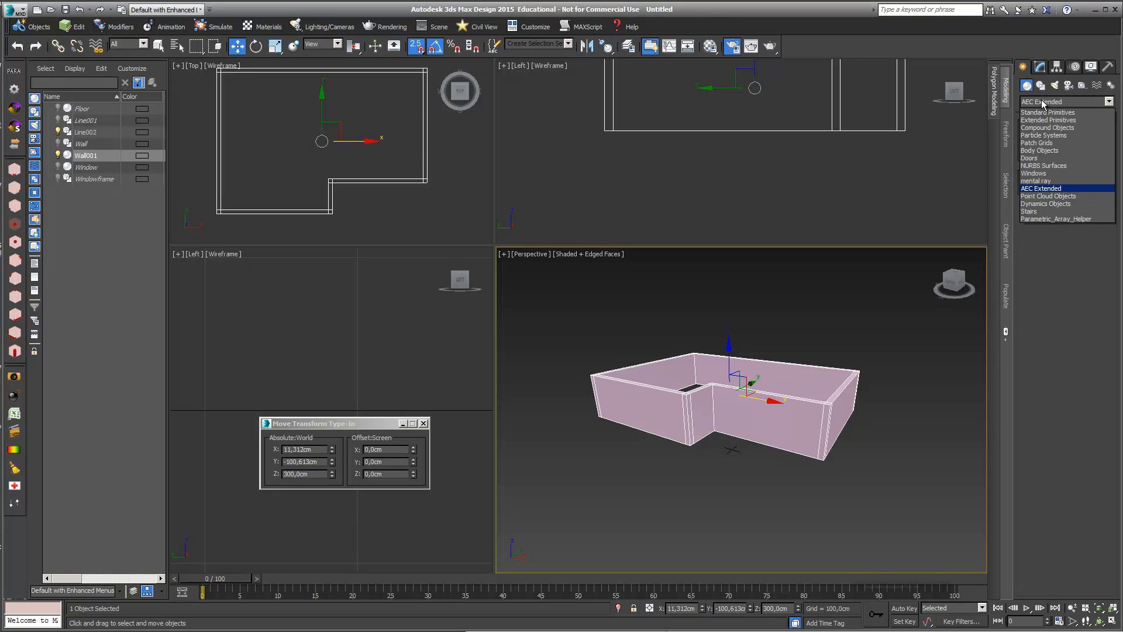
click(1044, 172)
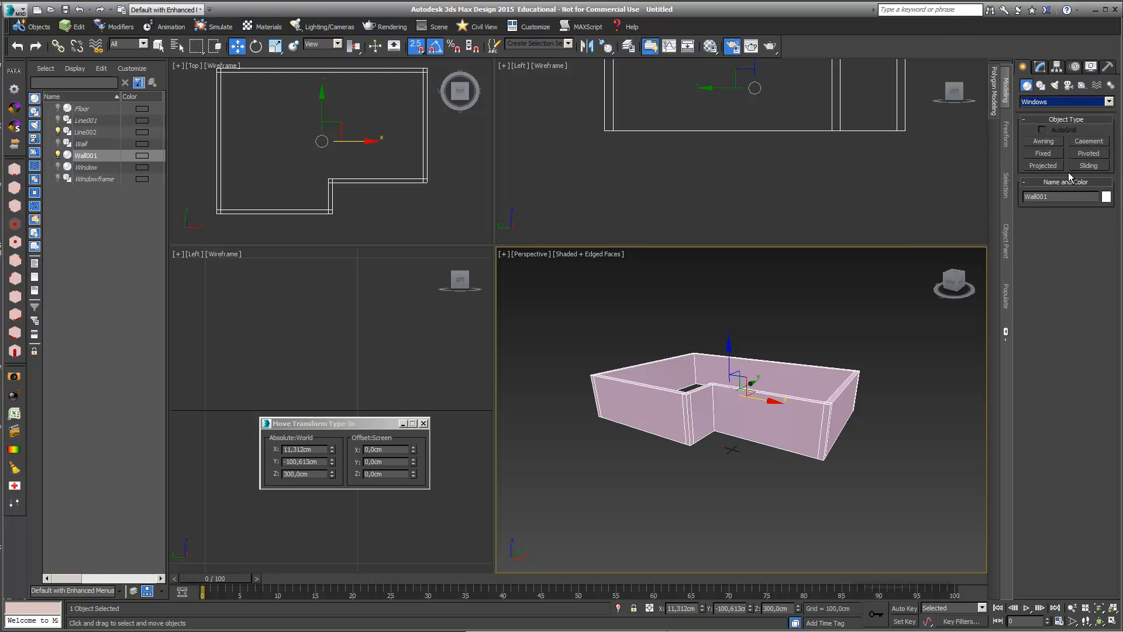
click(1048, 154)
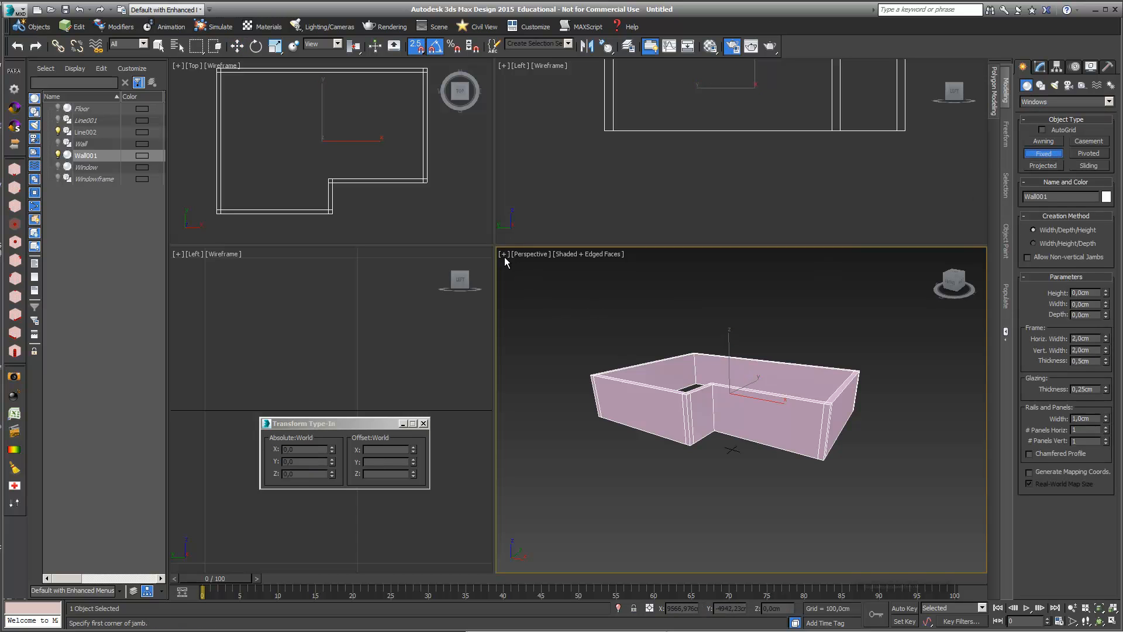
drag(495, 246, 513, 395)
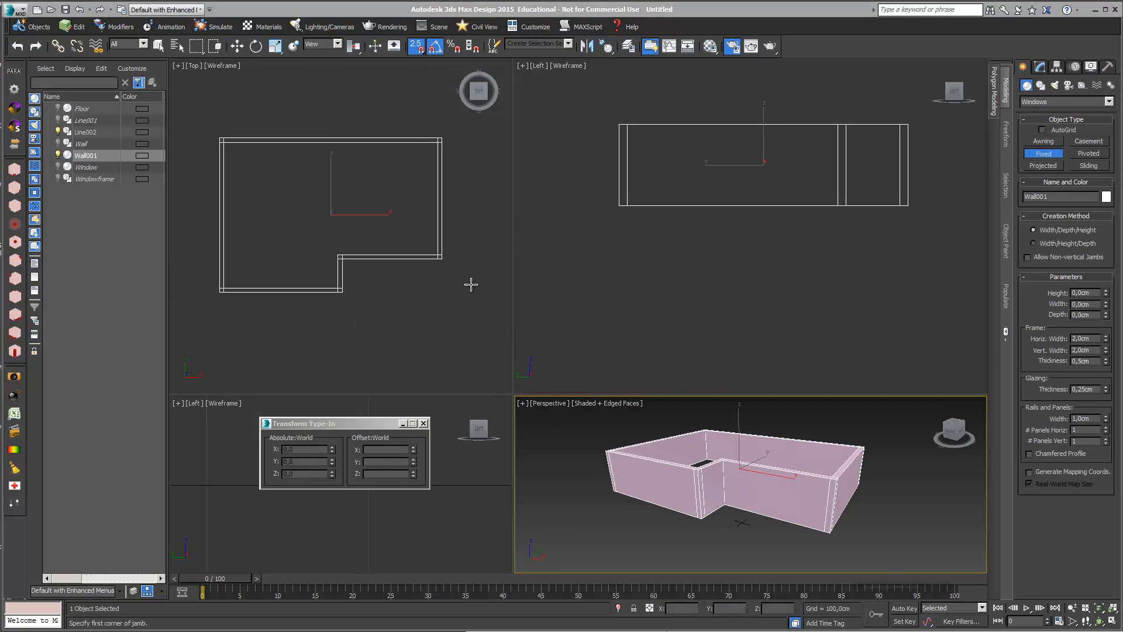
scroll(468, 200, up, 3)
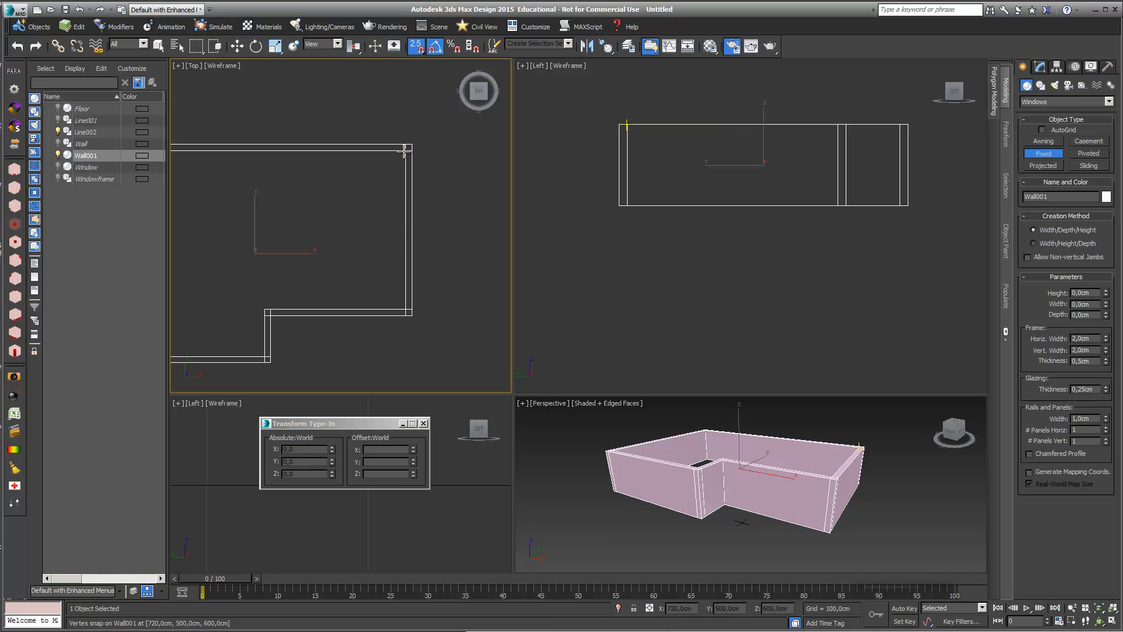
right_click(417, 51)
click(493, 332)
click(644, 245)
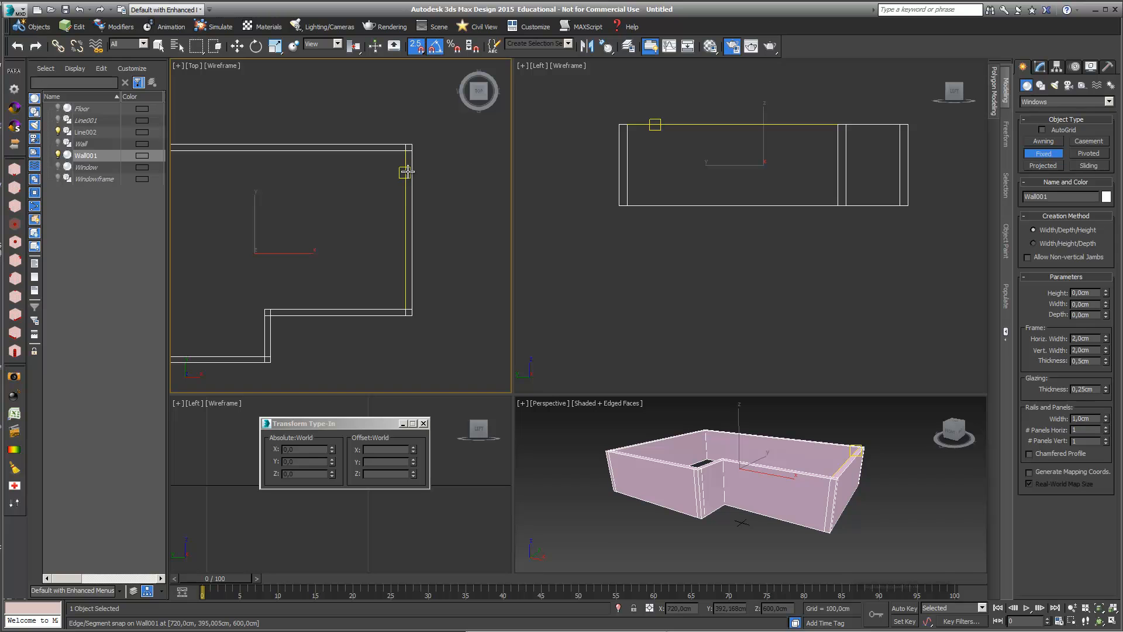
Step: Draw the fixed window along the room's east wall, about 349 cm wide, 30 cm deep and 196 cm high
drag(406, 202, 402, 241)
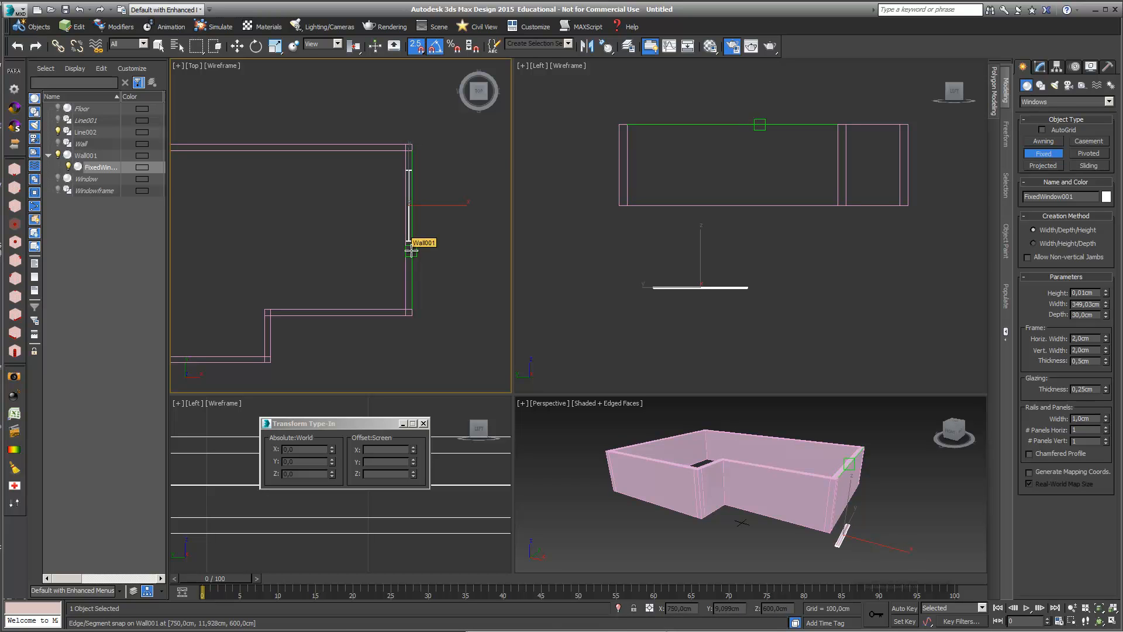
click(410, 249)
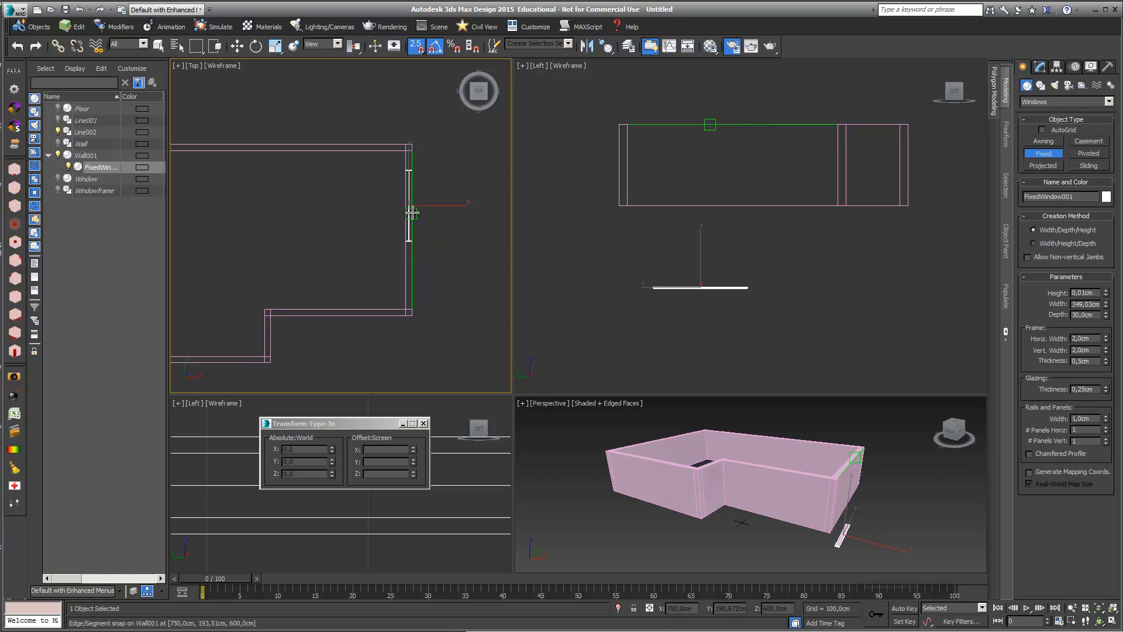
click(567, 210)
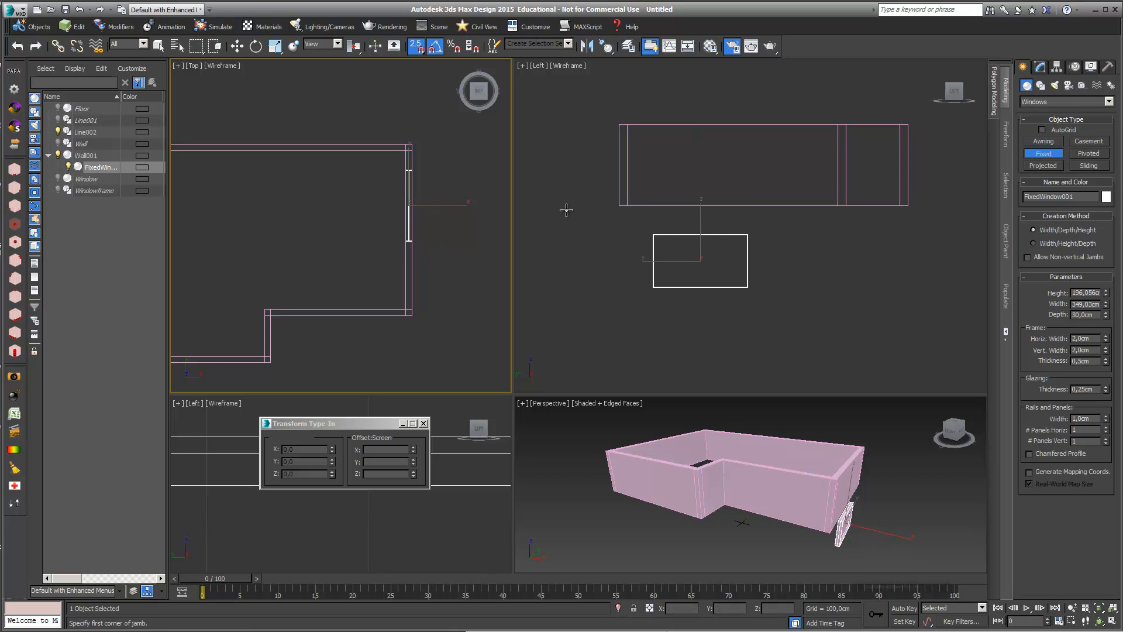
Step: Show the grid in the Left view, turn off snapping and raise the fixed window into the wall, to Z of about 344 cm
click(237, 46)
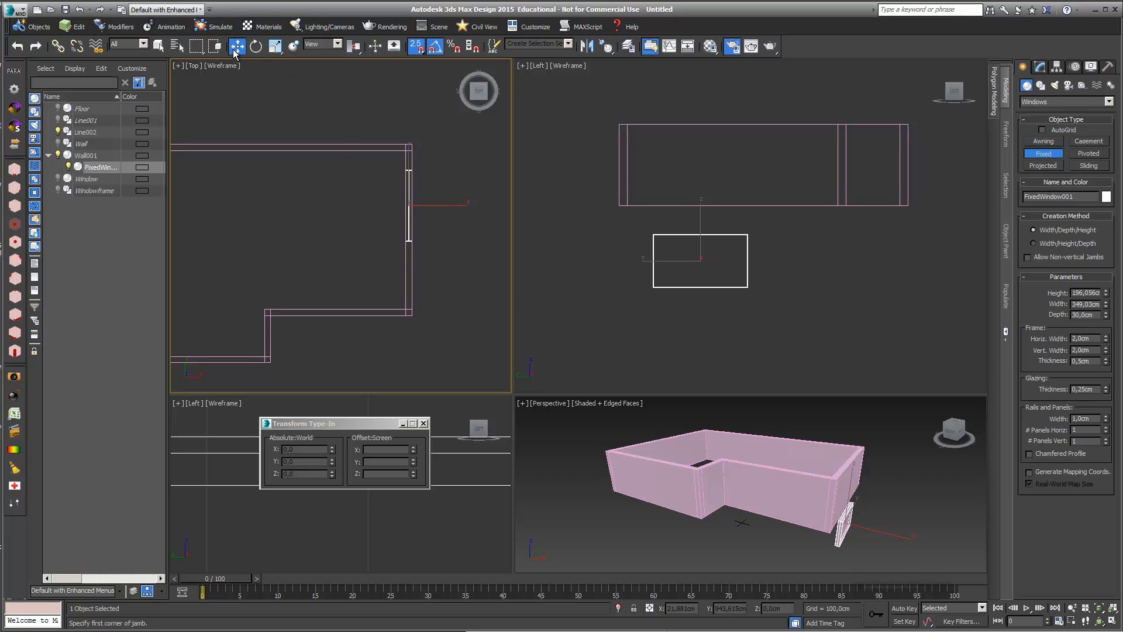
scroll(712, 180, down, 2)
middle_drag(712, 181, 717, 208)
scroll(717, 208, up, 2)
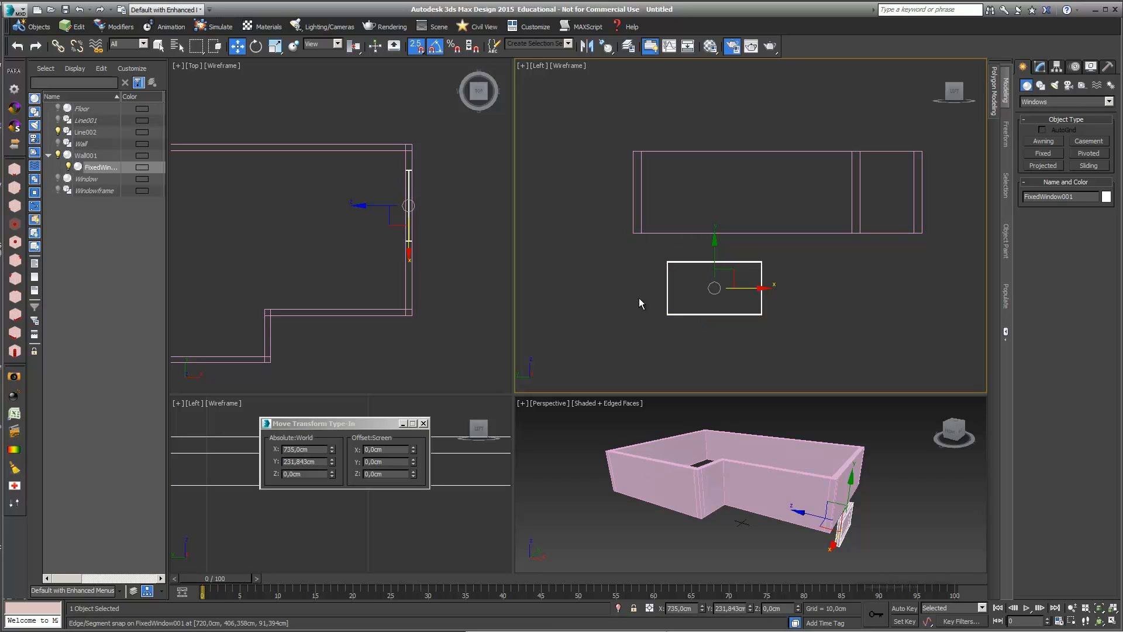
key(g)
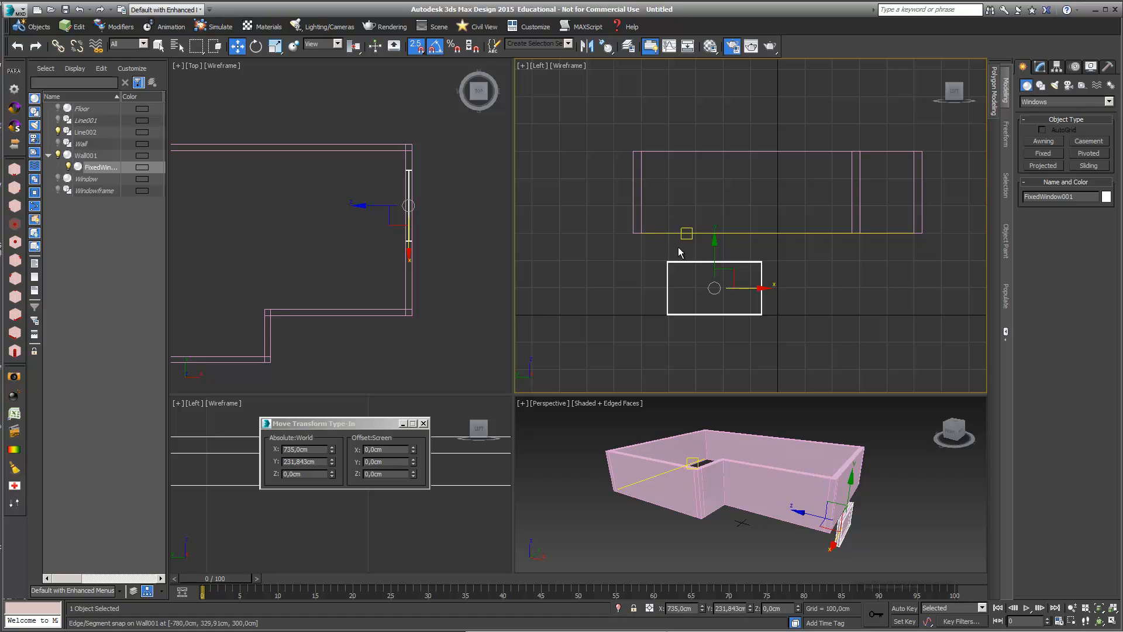
key(s)
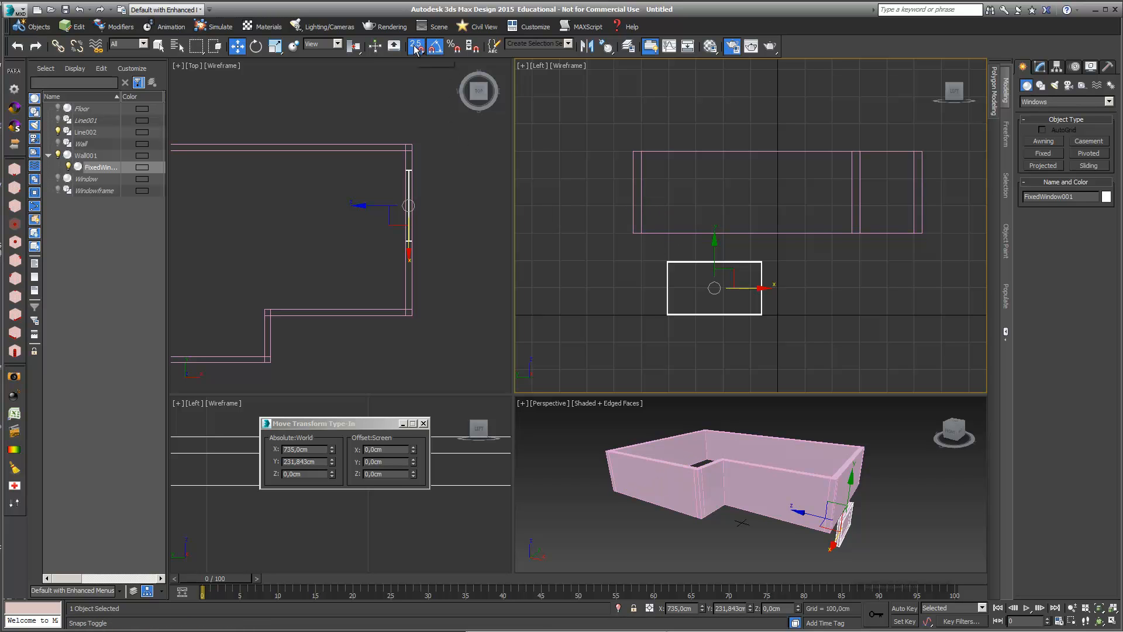
drag(714, 245, 715, 152)
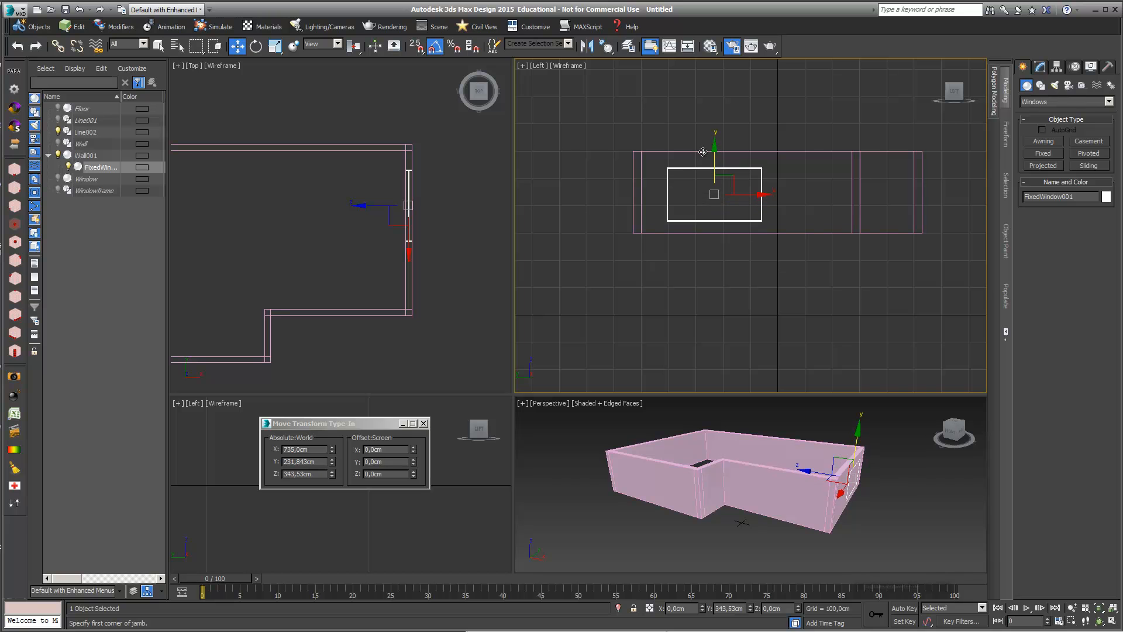
Step: Increase the fixed window's glazing thickness to about 0.41 cm
click(1100, 622)
drag(789, 497, 872, 493)
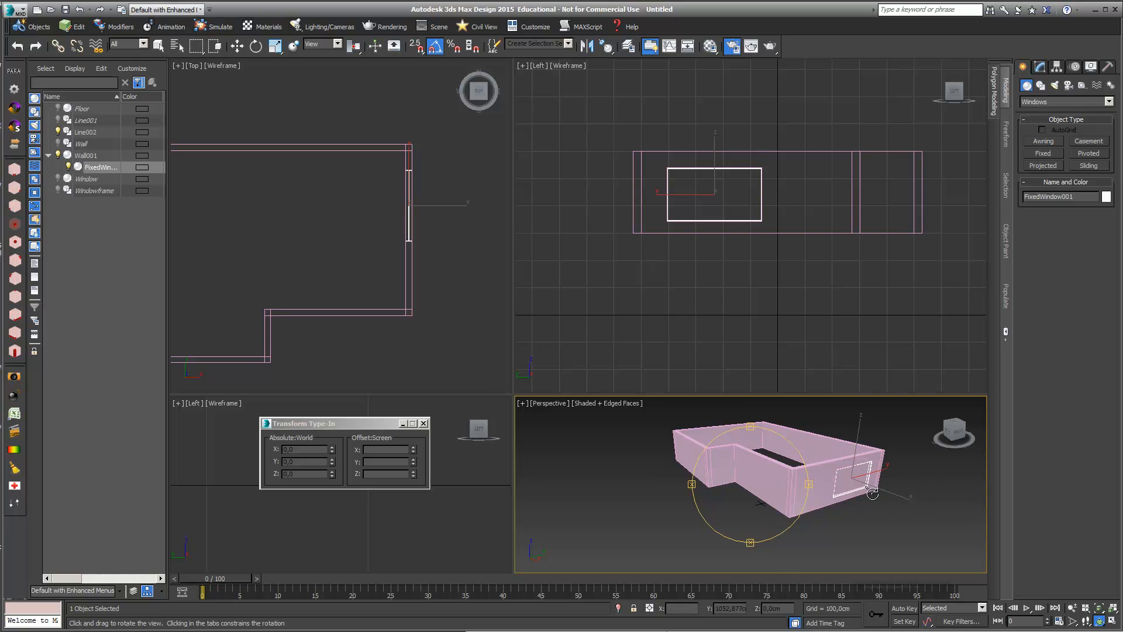
scroll(784, 485, up, 5)
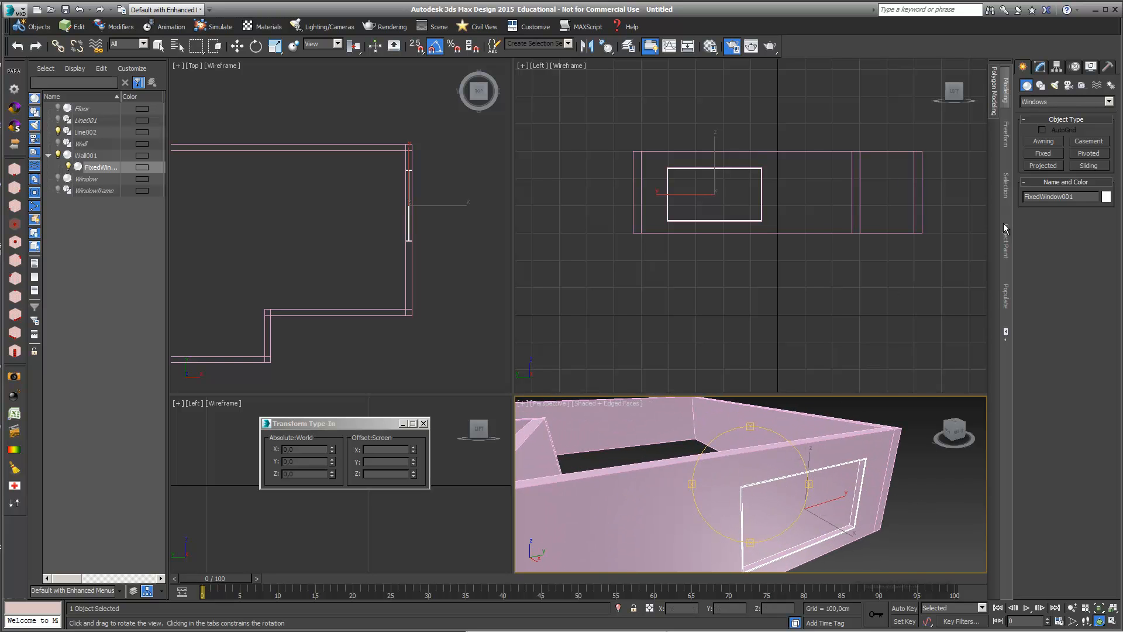
click(1040, 68)
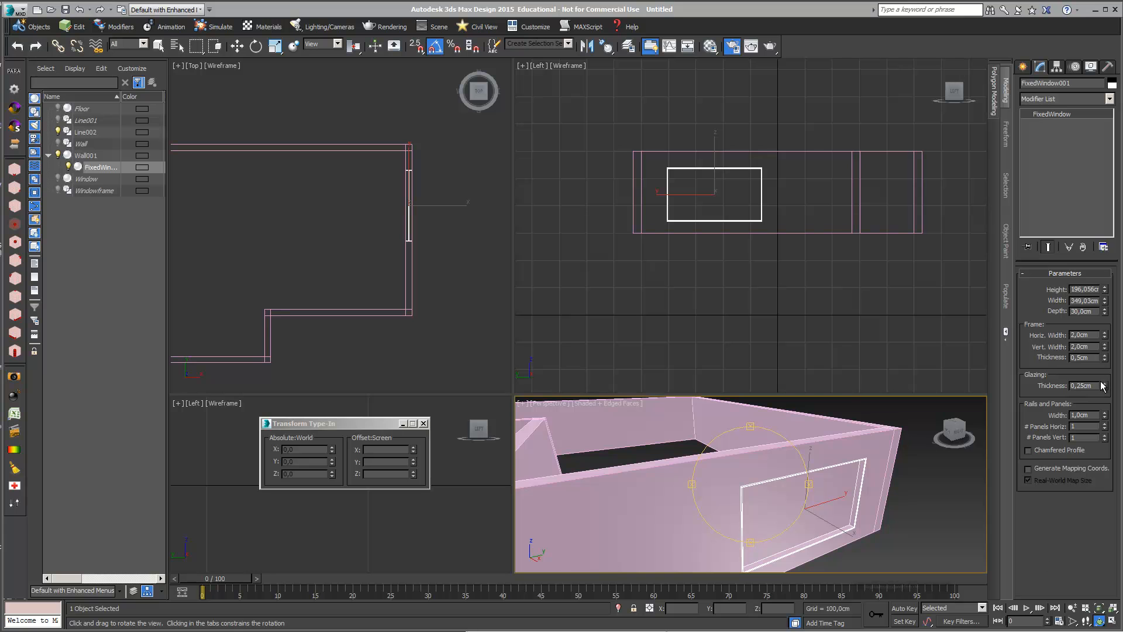
drag(1105, 386, 1107, 377)
Step: Move the fixed window along its wall to a Y position of about 184 cm
click(237, 48)
drag(409, 174, 409, 201)
scroll(577, 223, down, 2)
middle_drag(577, 223, 640, 228)
scroll(219, 190, down, 2)
middle_drag(219, 190, 327, 225)
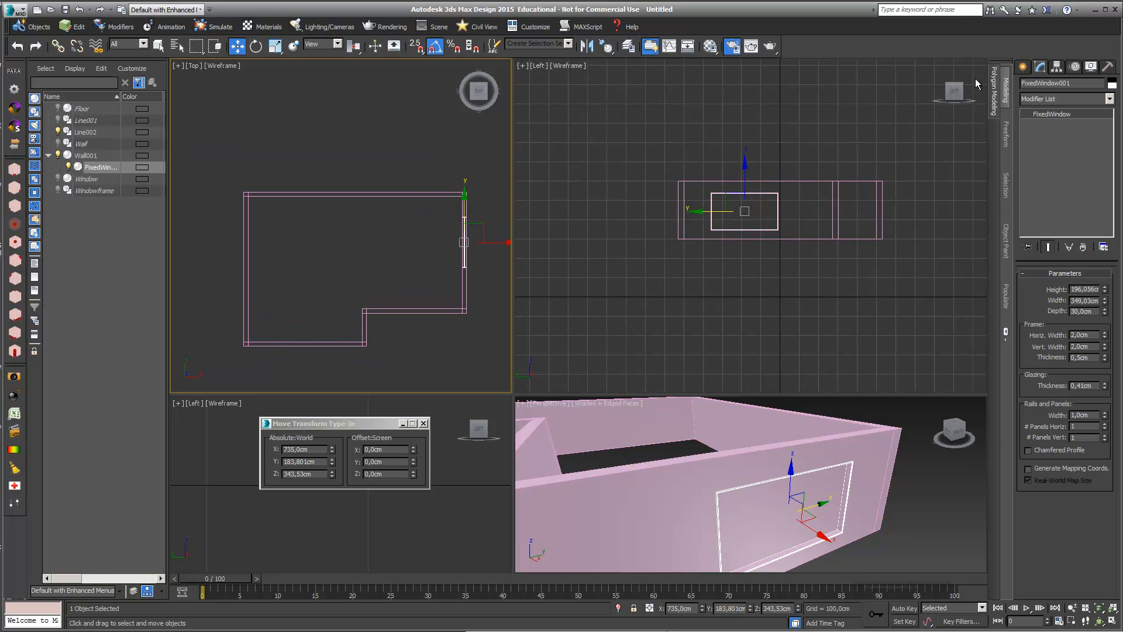
Step: With snapping on, draw a Sliding window along the room's north wall, about 540 cm wide, 30 cm deep and 233 cm high
click(1029, 68)
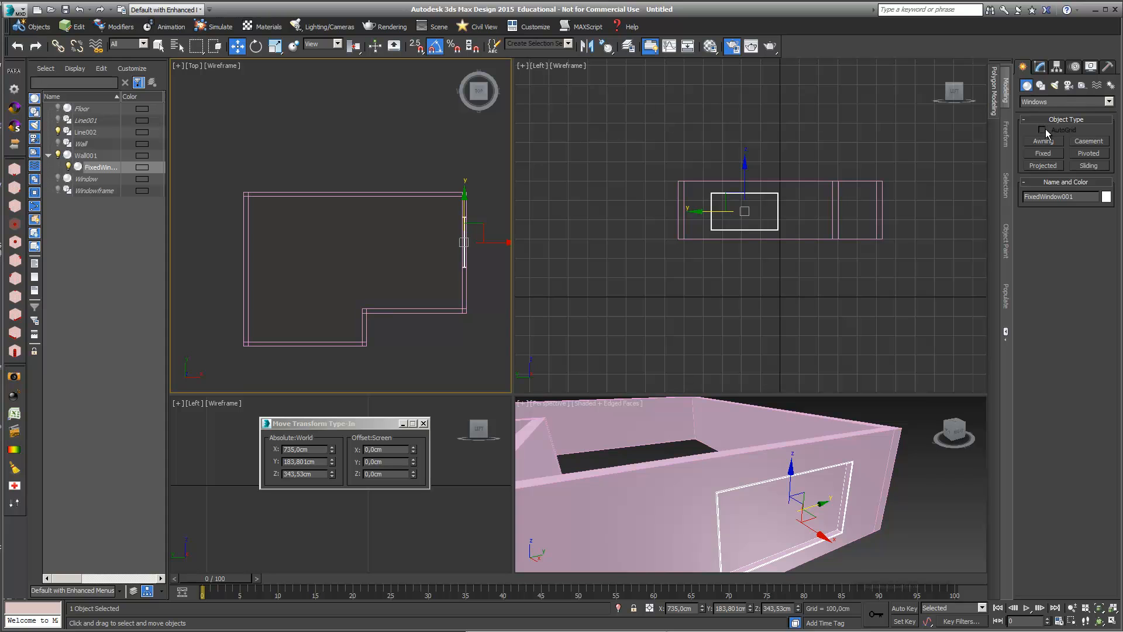
click(1089, 166)
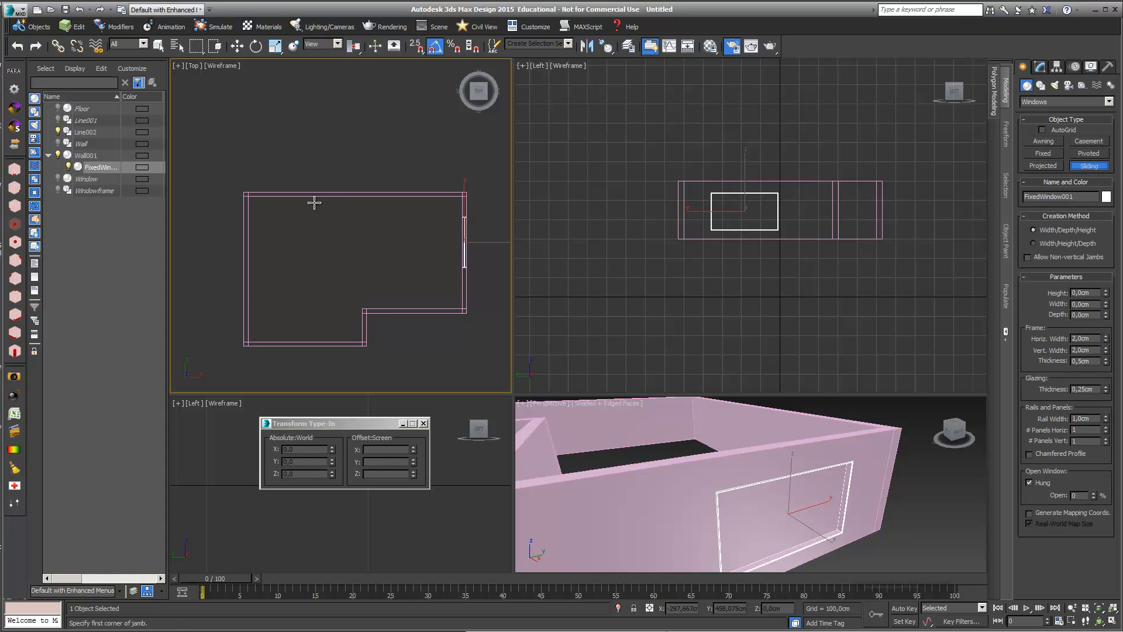
middle_drag(314, 203, 288, 211)
click(416, 45)
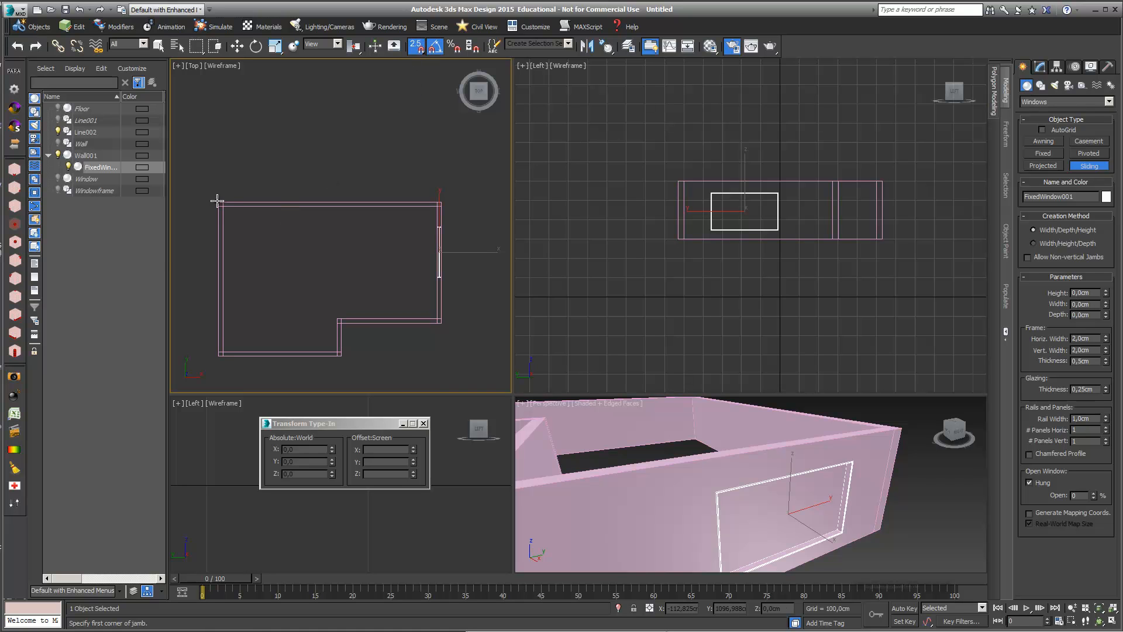
drag(266, 203, 370, 202)
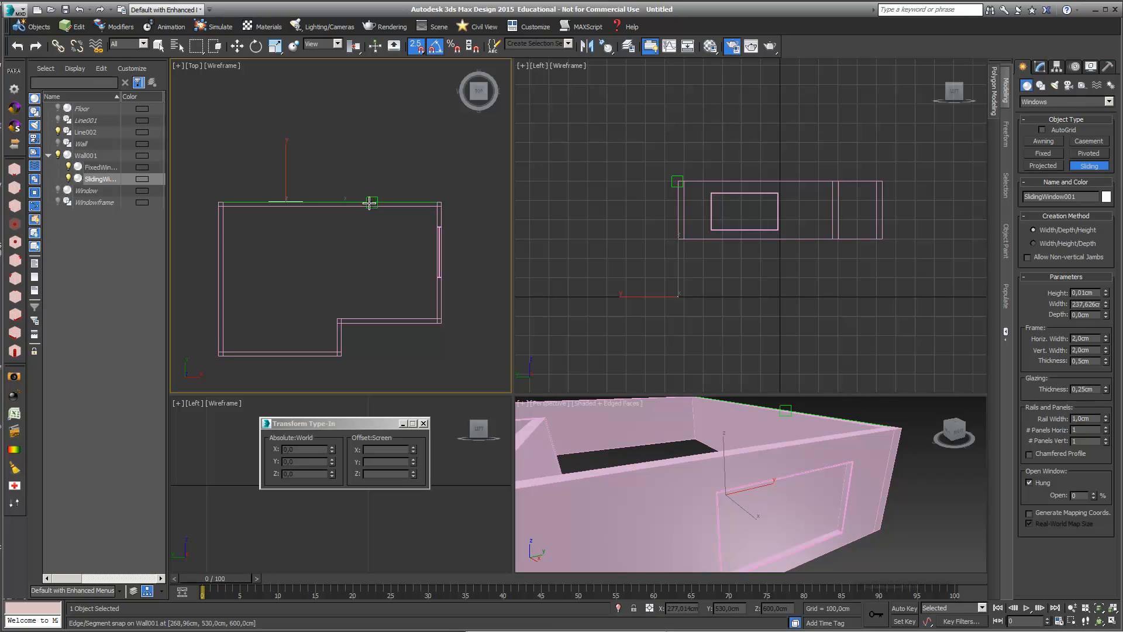
right_click(308, 203)
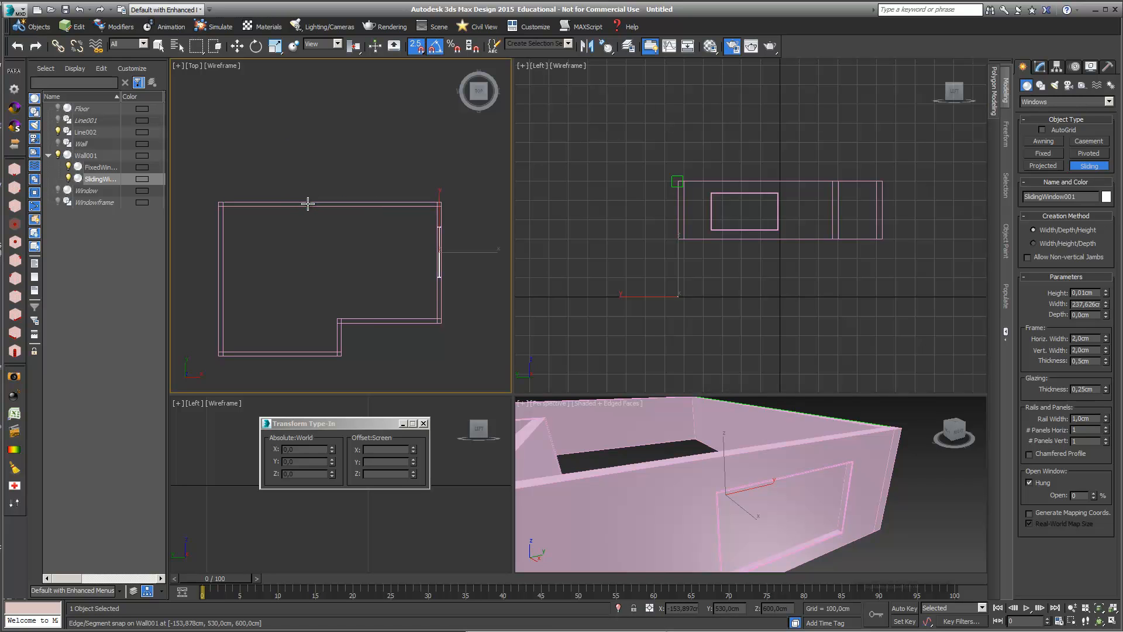
drag(277, 202, 355, 202)
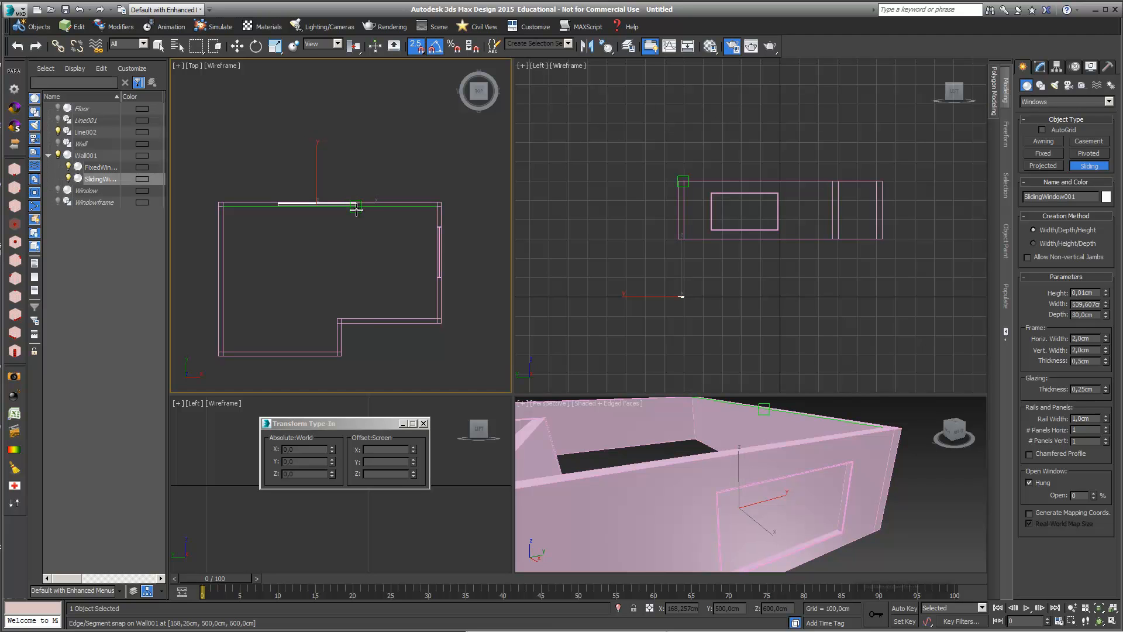
click(356, 208)
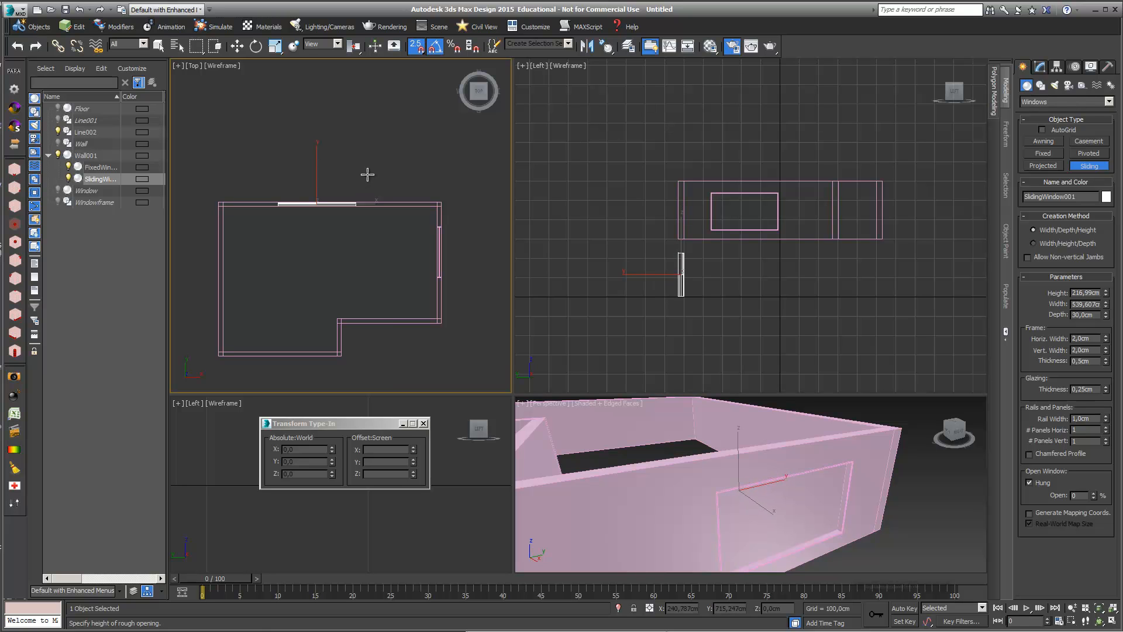
click(367, 174)
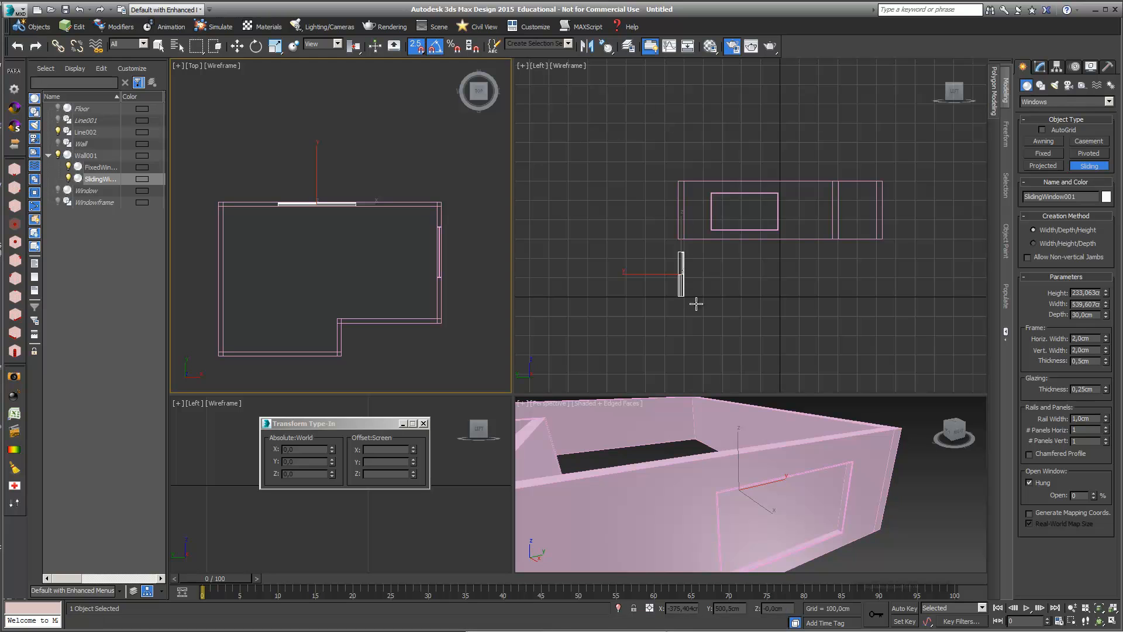
Step: Raise the sliding window into the wall, to Z of about 313 cm, and set its opening to 53%
click(237, 45)
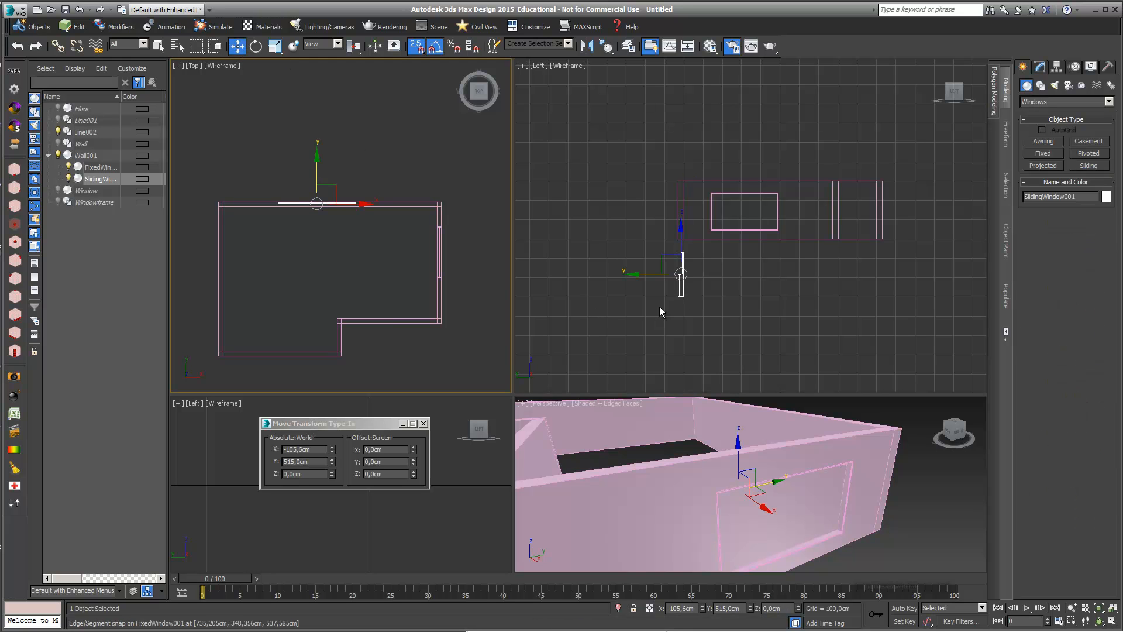
drag(683, 251, 681, 215)
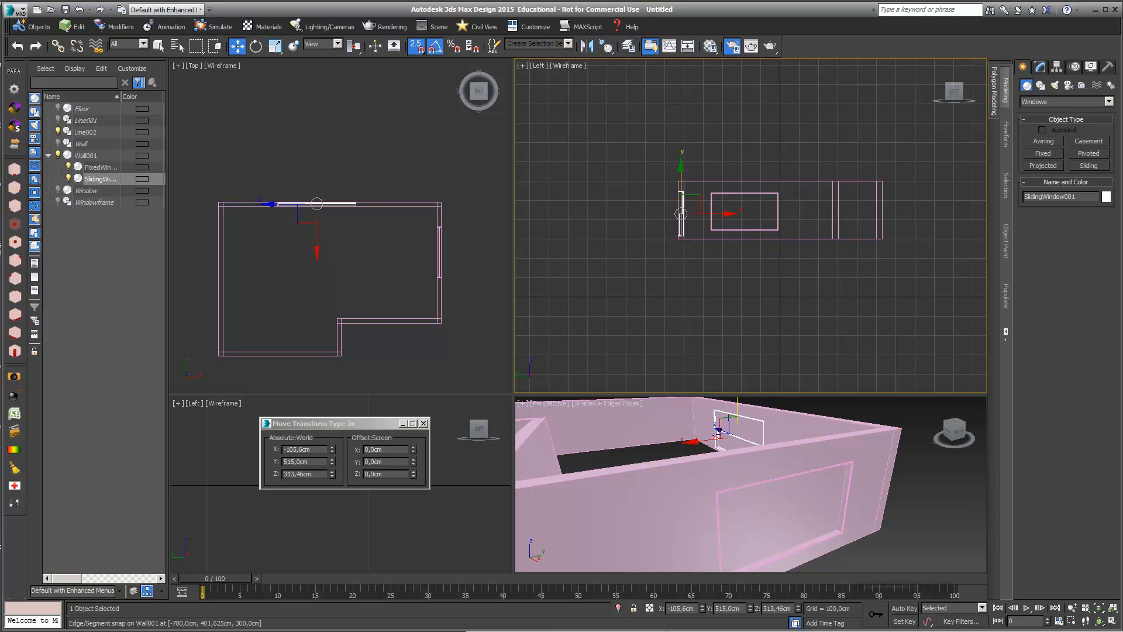
click(1101, 622)
drag(801, 482, 751, 482)
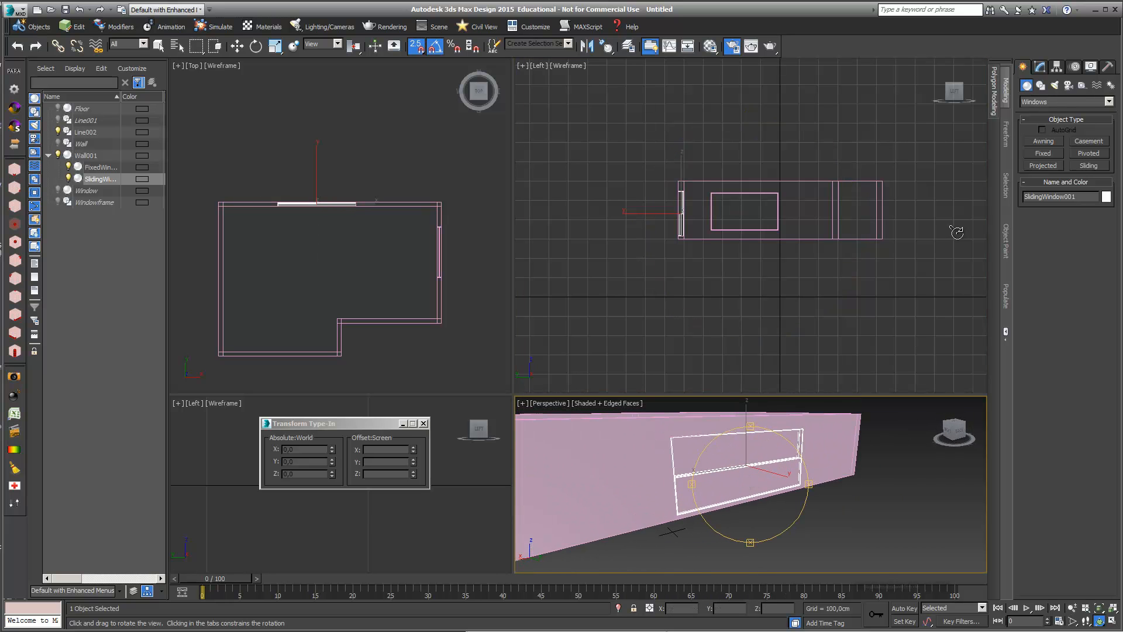
click(1040, 68)
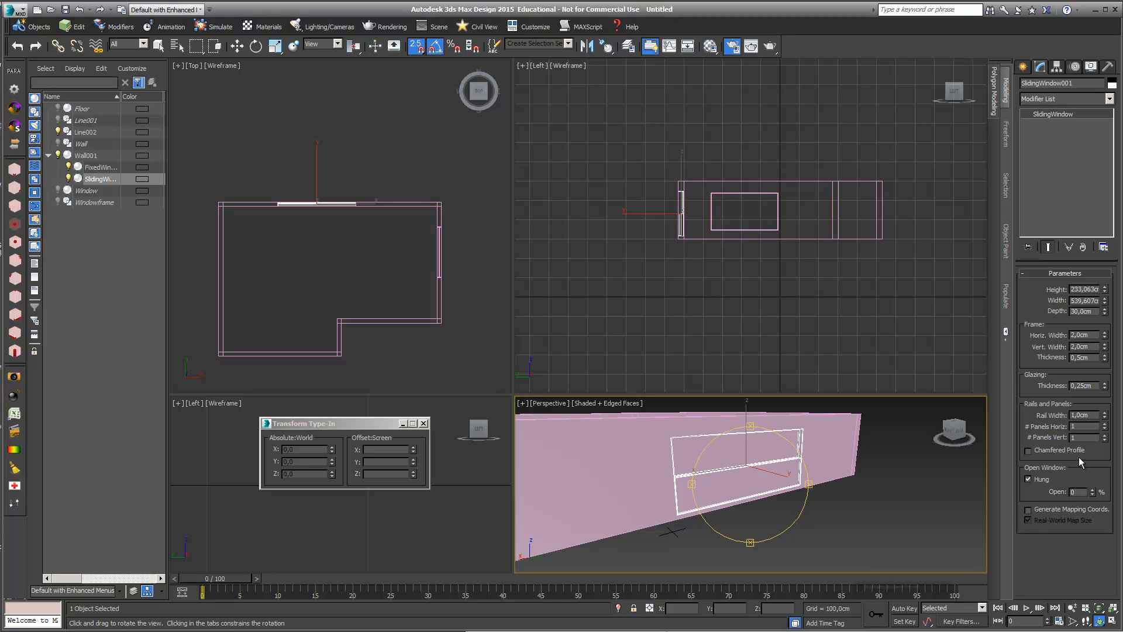
drag(1093, 491, 1088, 463)
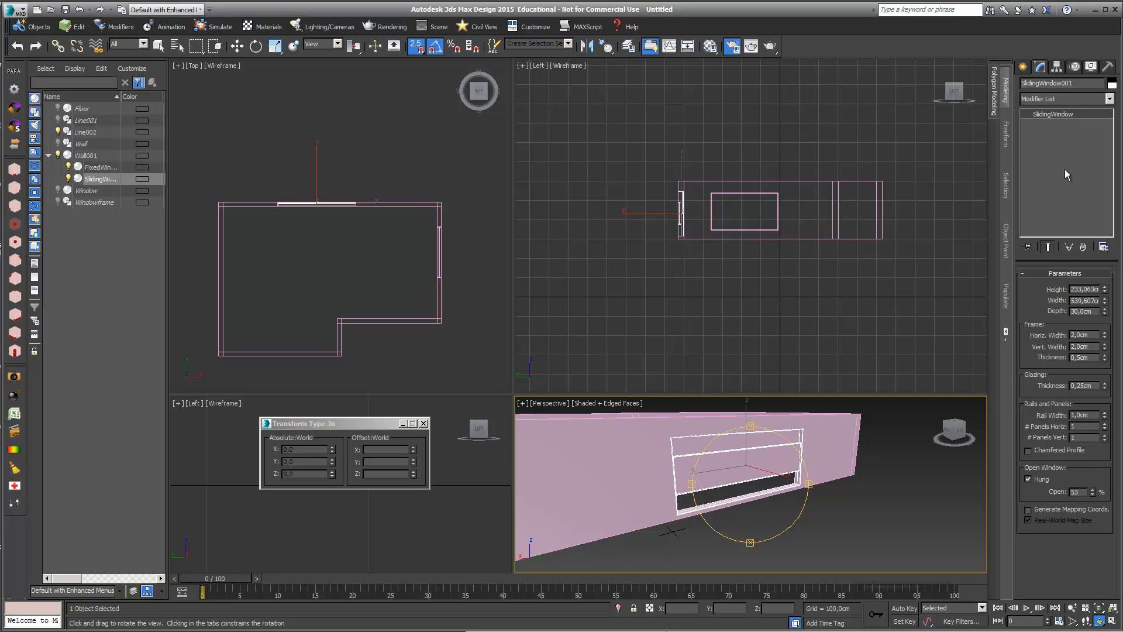
Step: Select the fixed window in the Left view and link it to the surrounding wall as its parent
click(1023, 66)
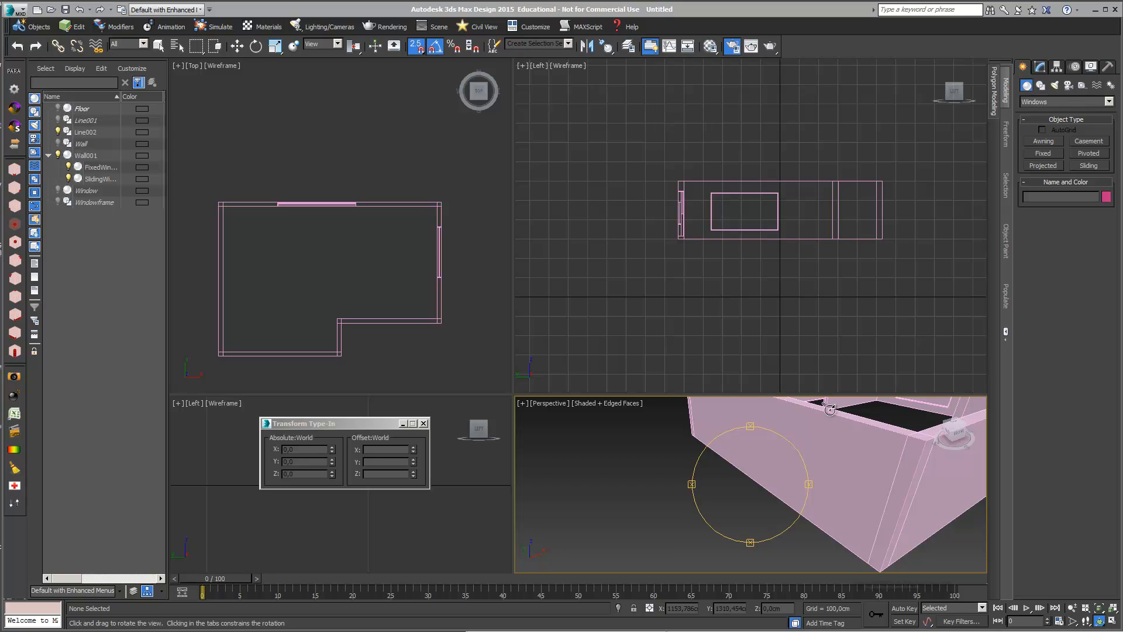
click(238, 48)
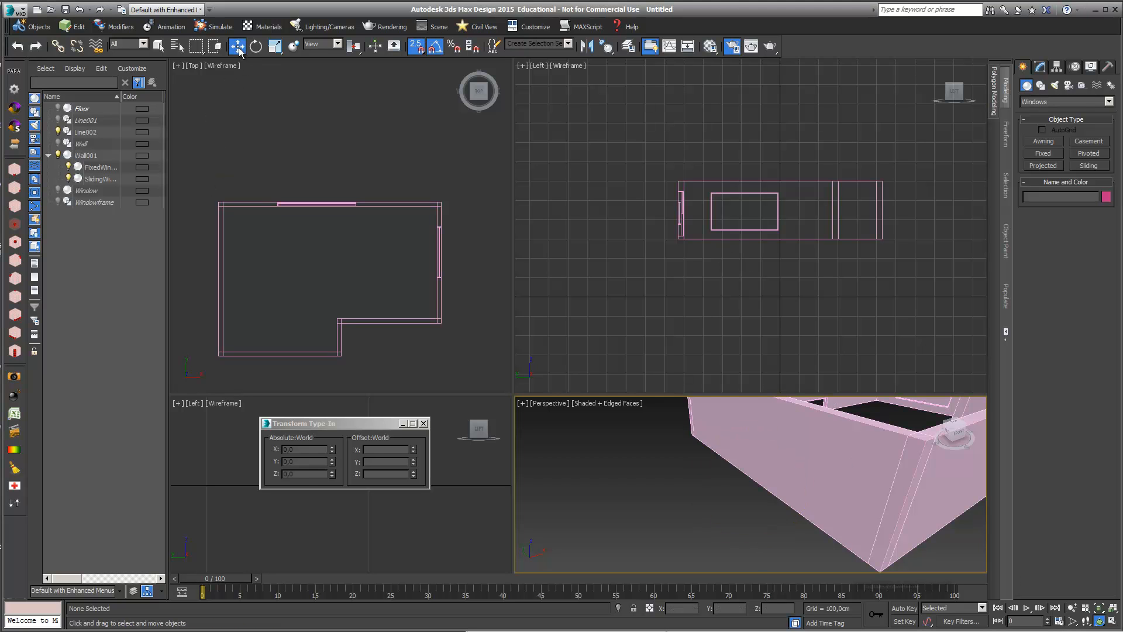
click(710, 225)
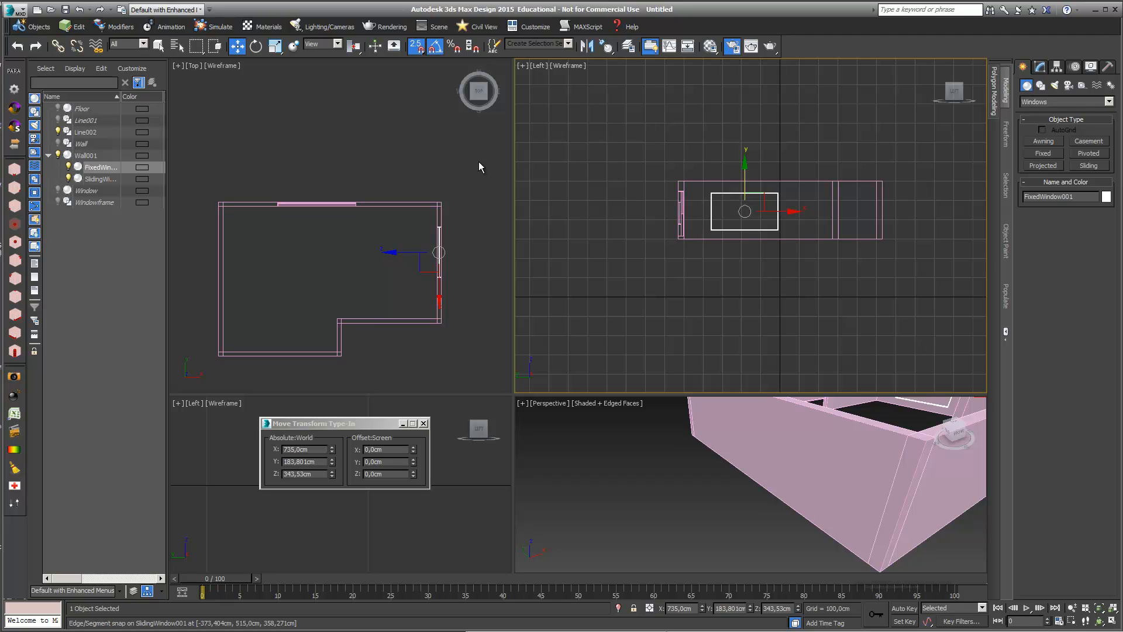
click(63, 46)
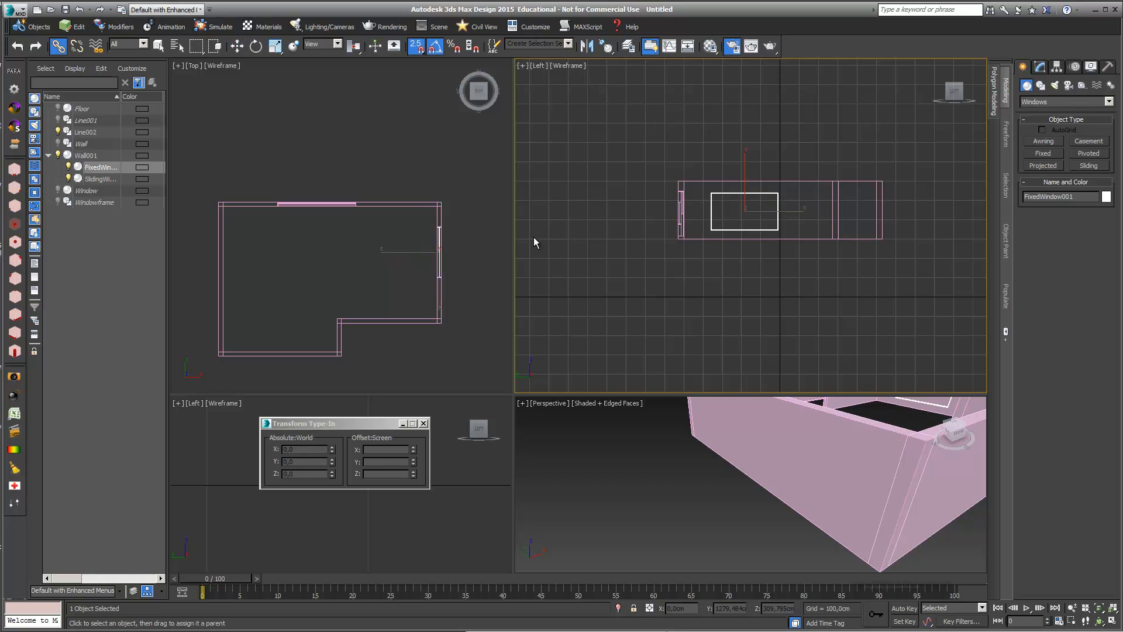
drag(713, 191, 707, 180)
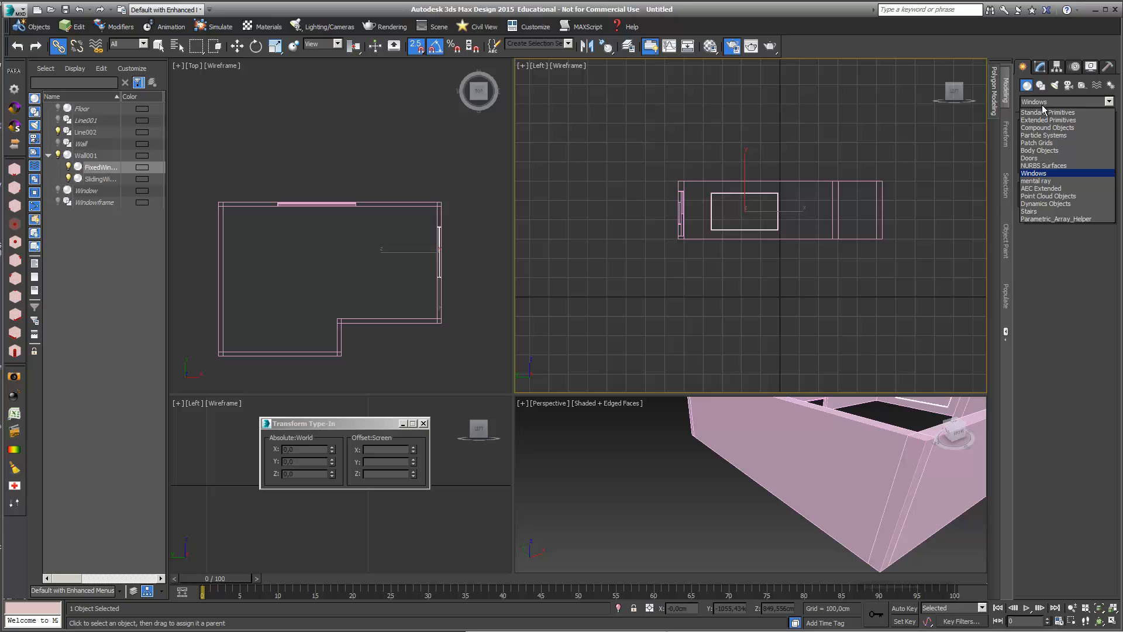
Step: Switch the geometry creation category from Windows to Doors
click(1053, 158)
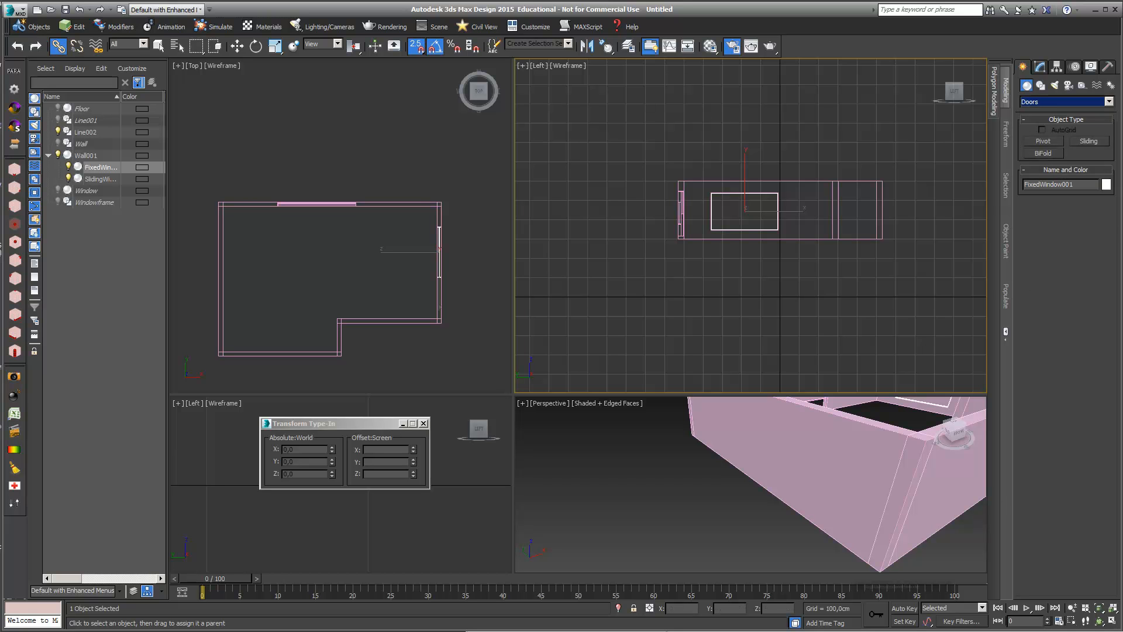
Step: Search the 3ds Max 2015 online help in the browser for "door" and examine the Doors topic's door types, wall openings and creation procedures
key(alt+Tab)
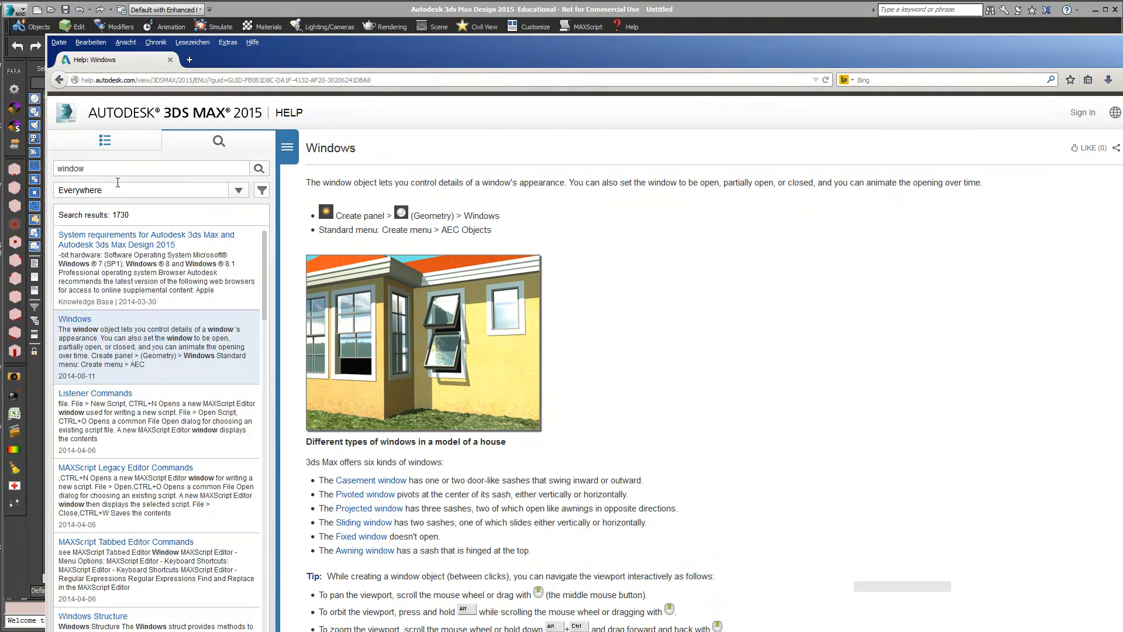
key(alt+Tab)
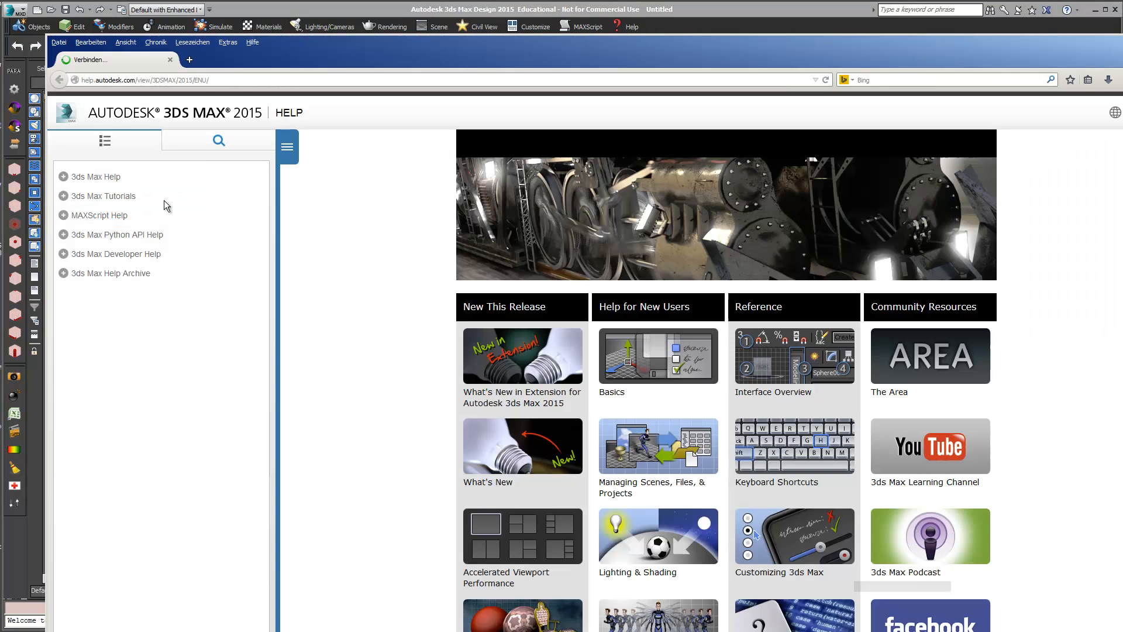
click(218, 142)
click(214, 169)
text(door)
key(Return)
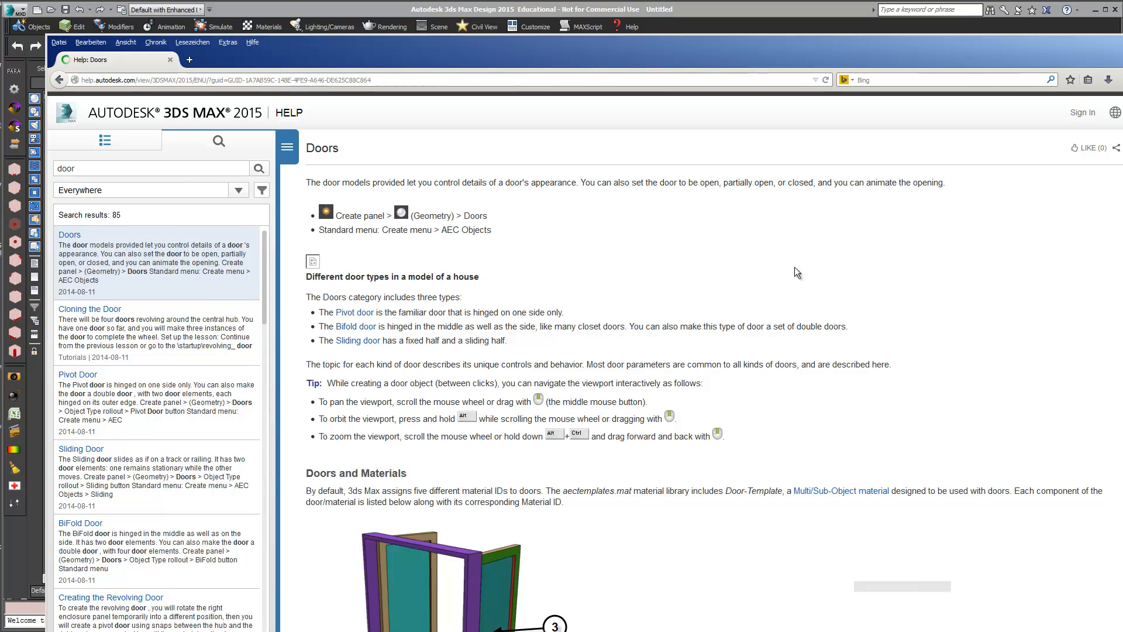
scroll(795, 272, down, 10)
scroll(714, 380, down, 15)
scroll(702, 381, down, 15)
scroll(702, 380, up, 20)
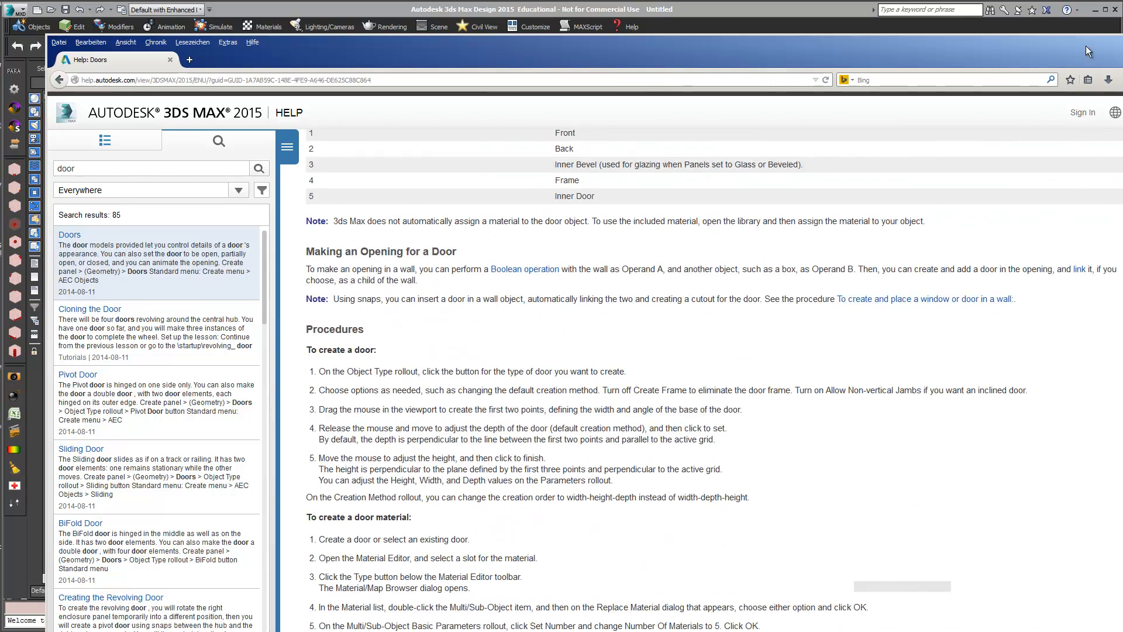
Step: Return to 3ds Max and enlarge the Perspective viewport by shrinking the other three views
click(1085, 45)
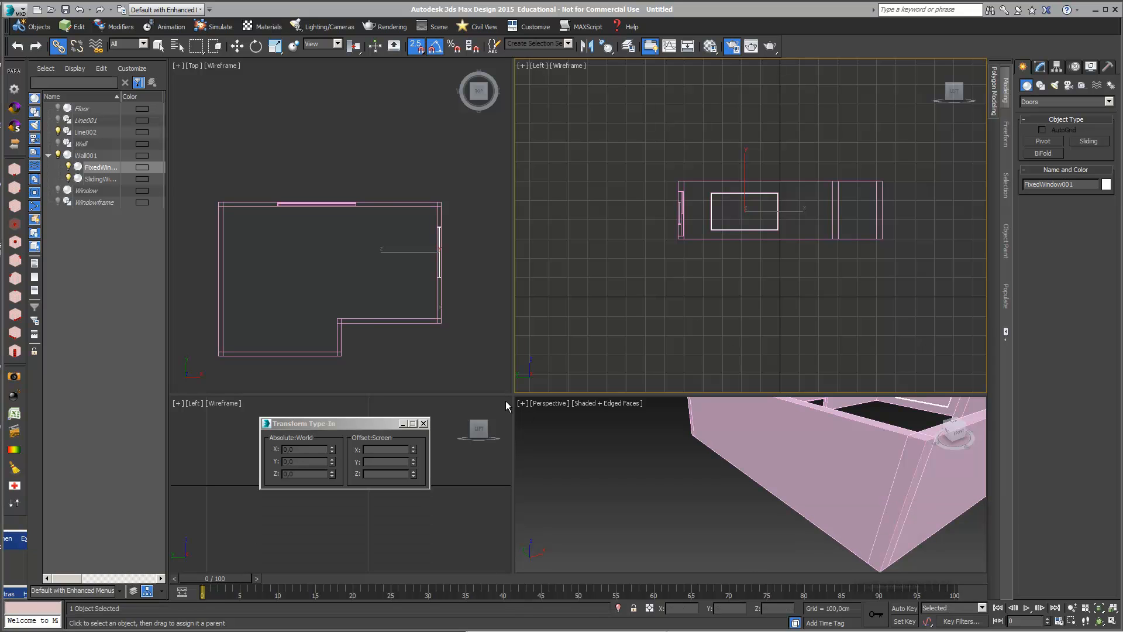
drag(510, 394, 373, 227)
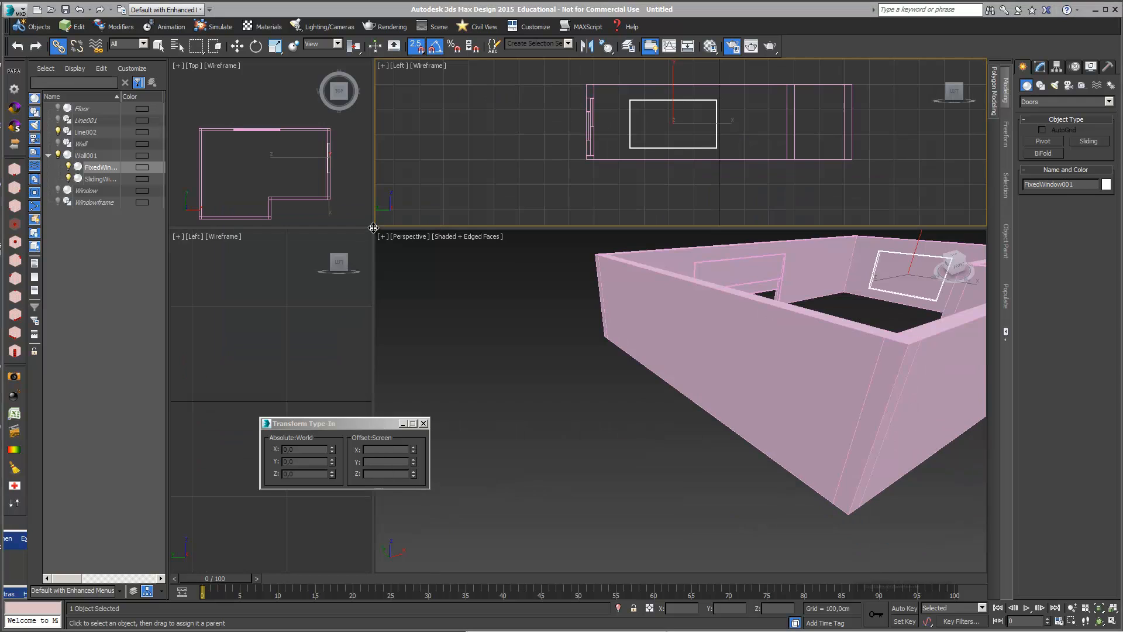